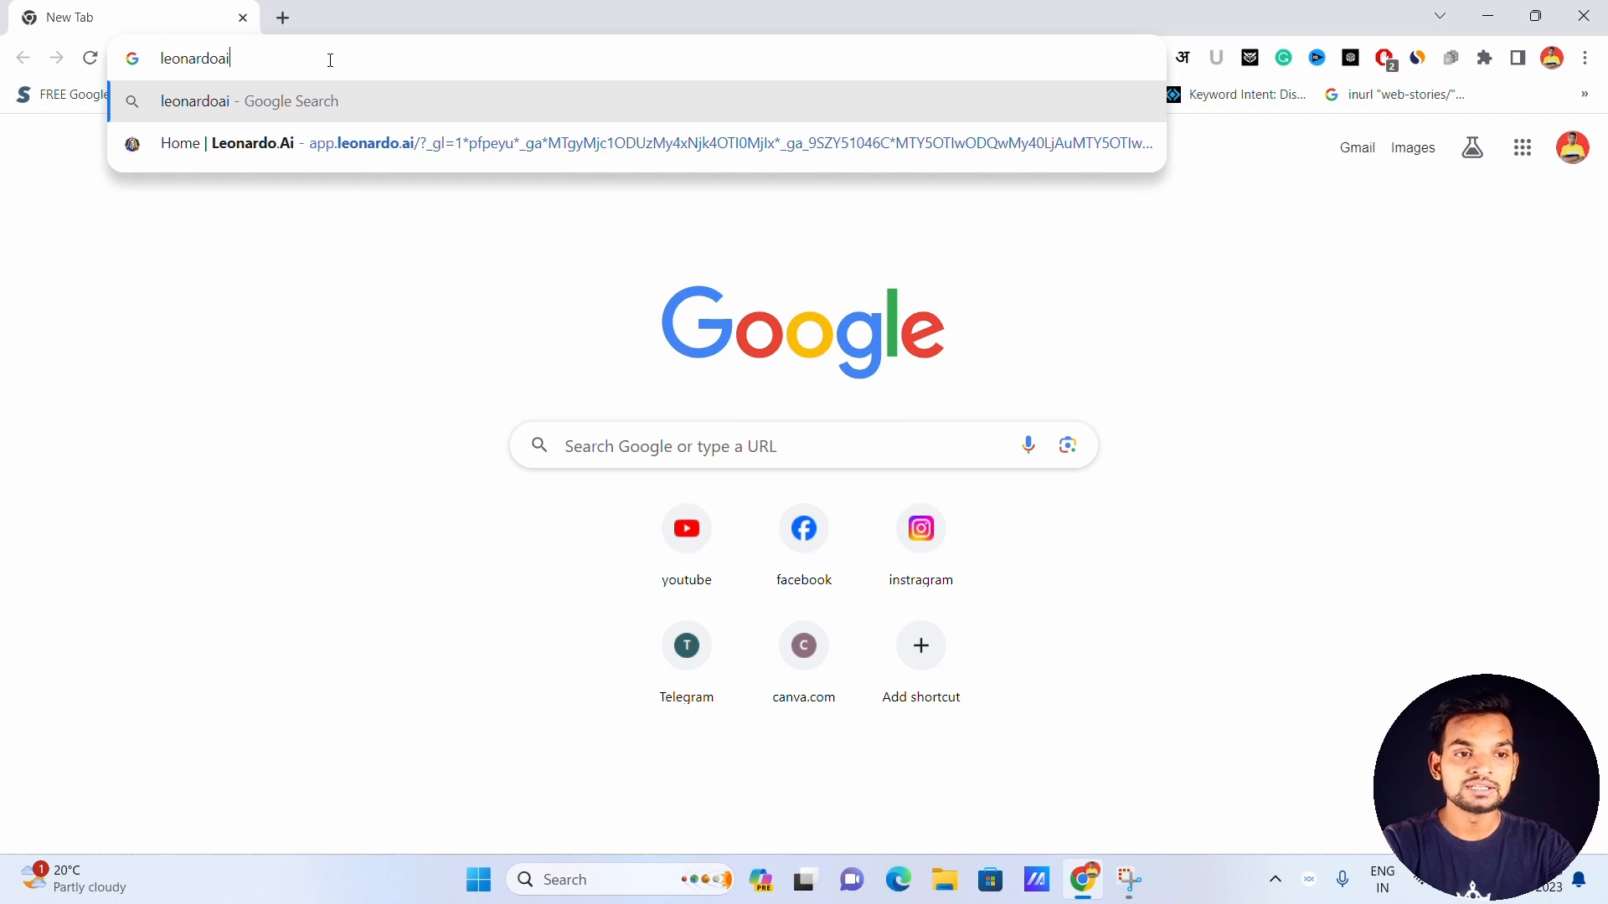
# Open leonardo.ai, go to its account page and sign in with the already filled-in e-mail and password
pyautogui.write('.ai')
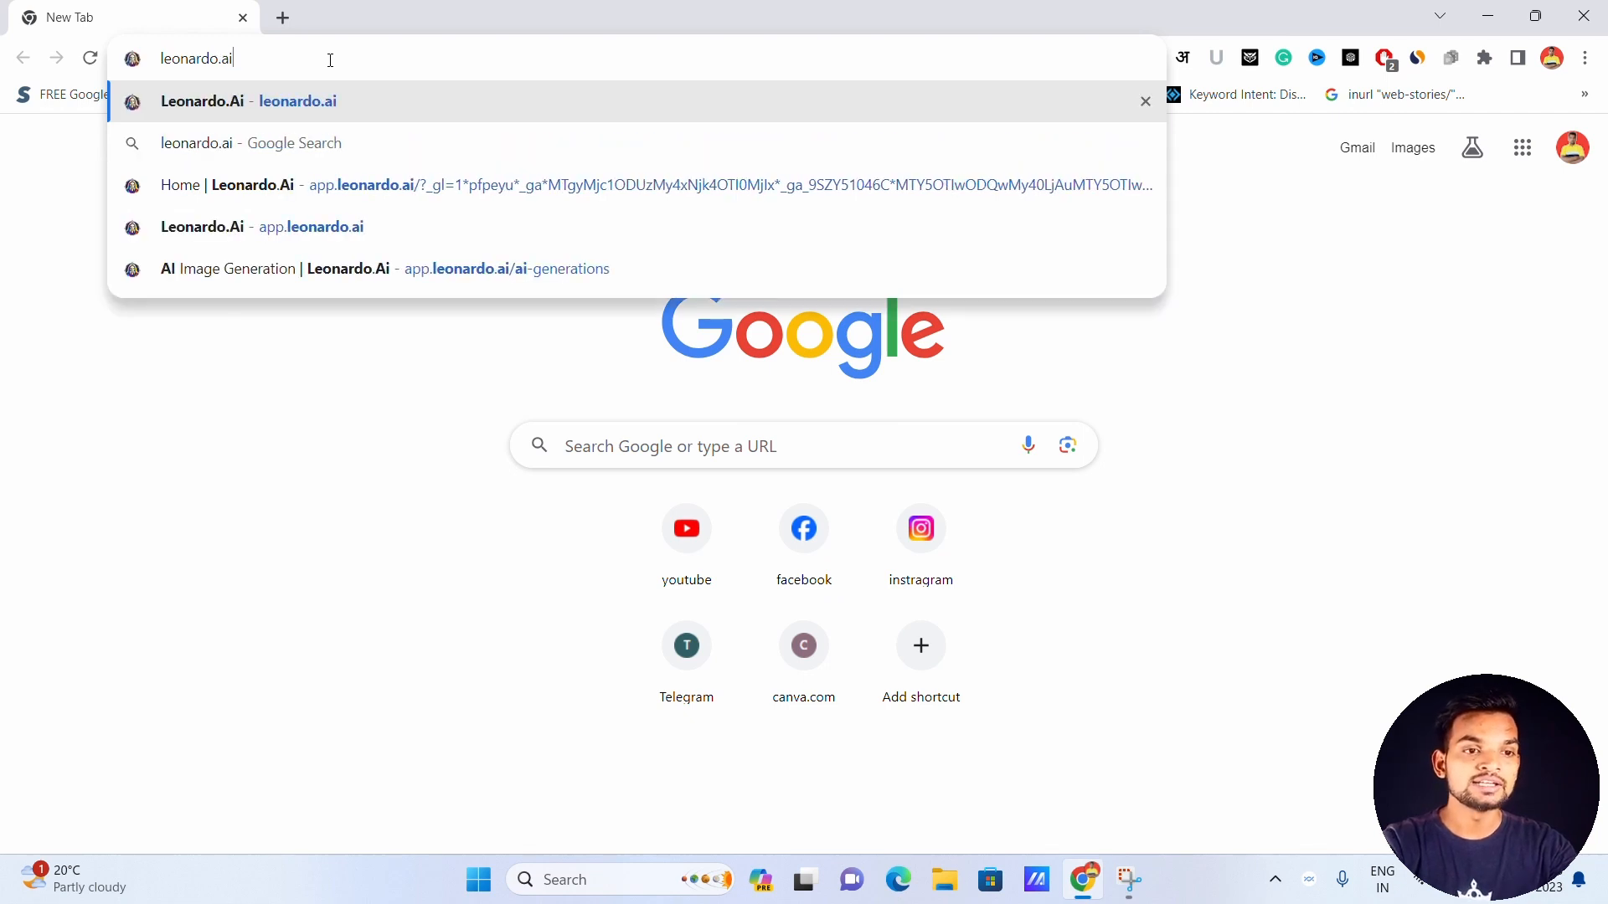
pyautogui.press('Return')
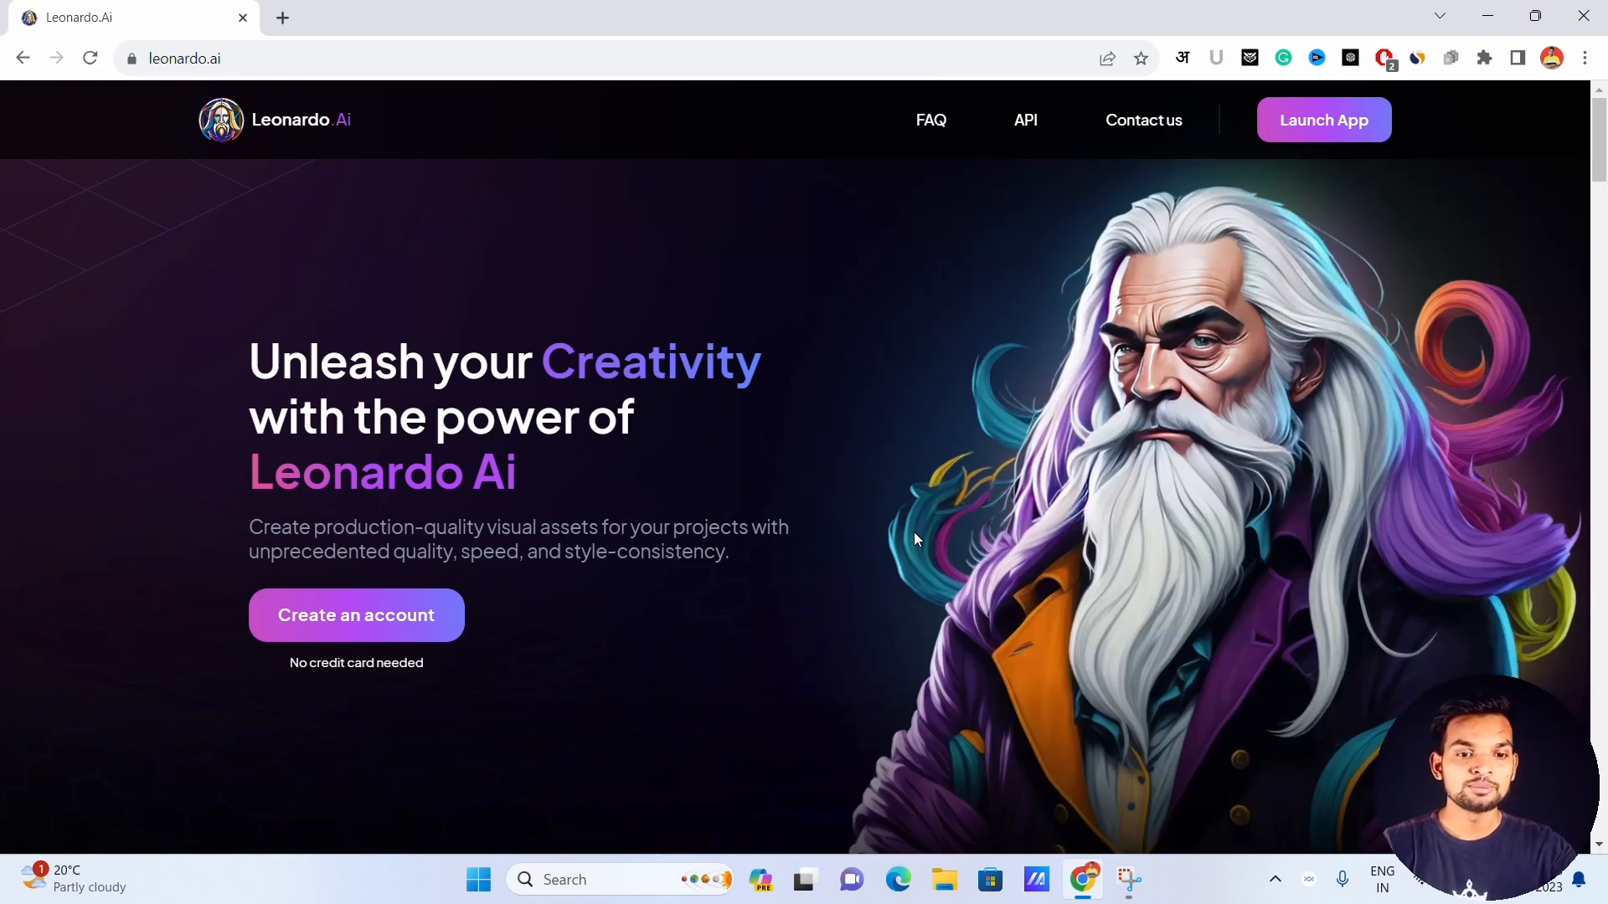
pyautogui.click(381, 618)
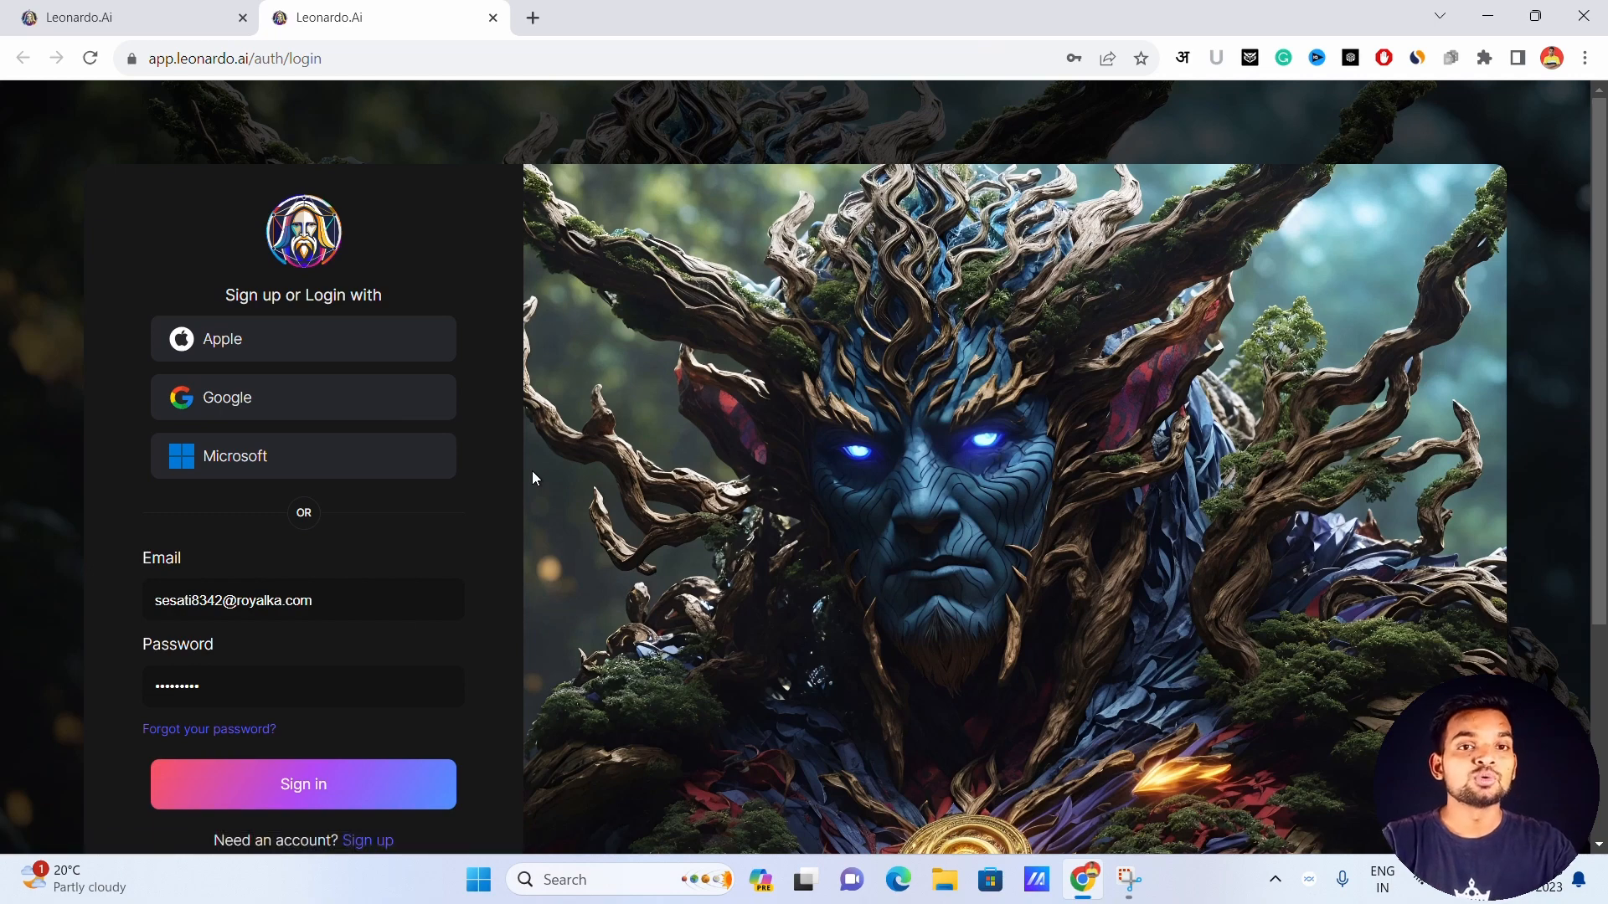
pyautogui.scroll(-1, 531, 470)
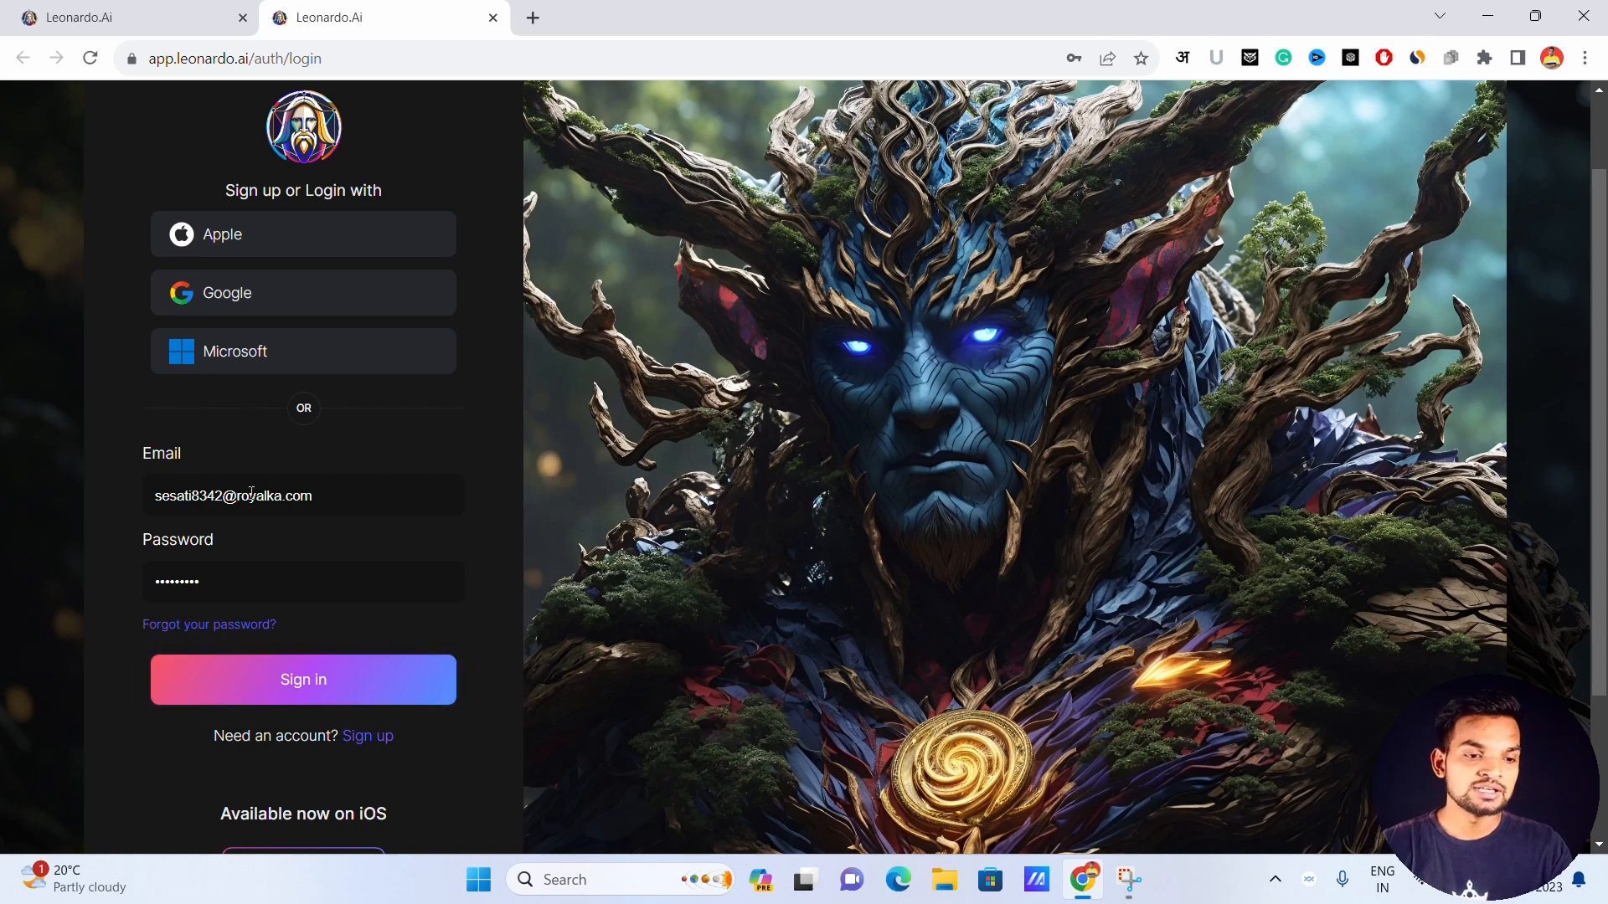
pyautogui.click(311, 702)
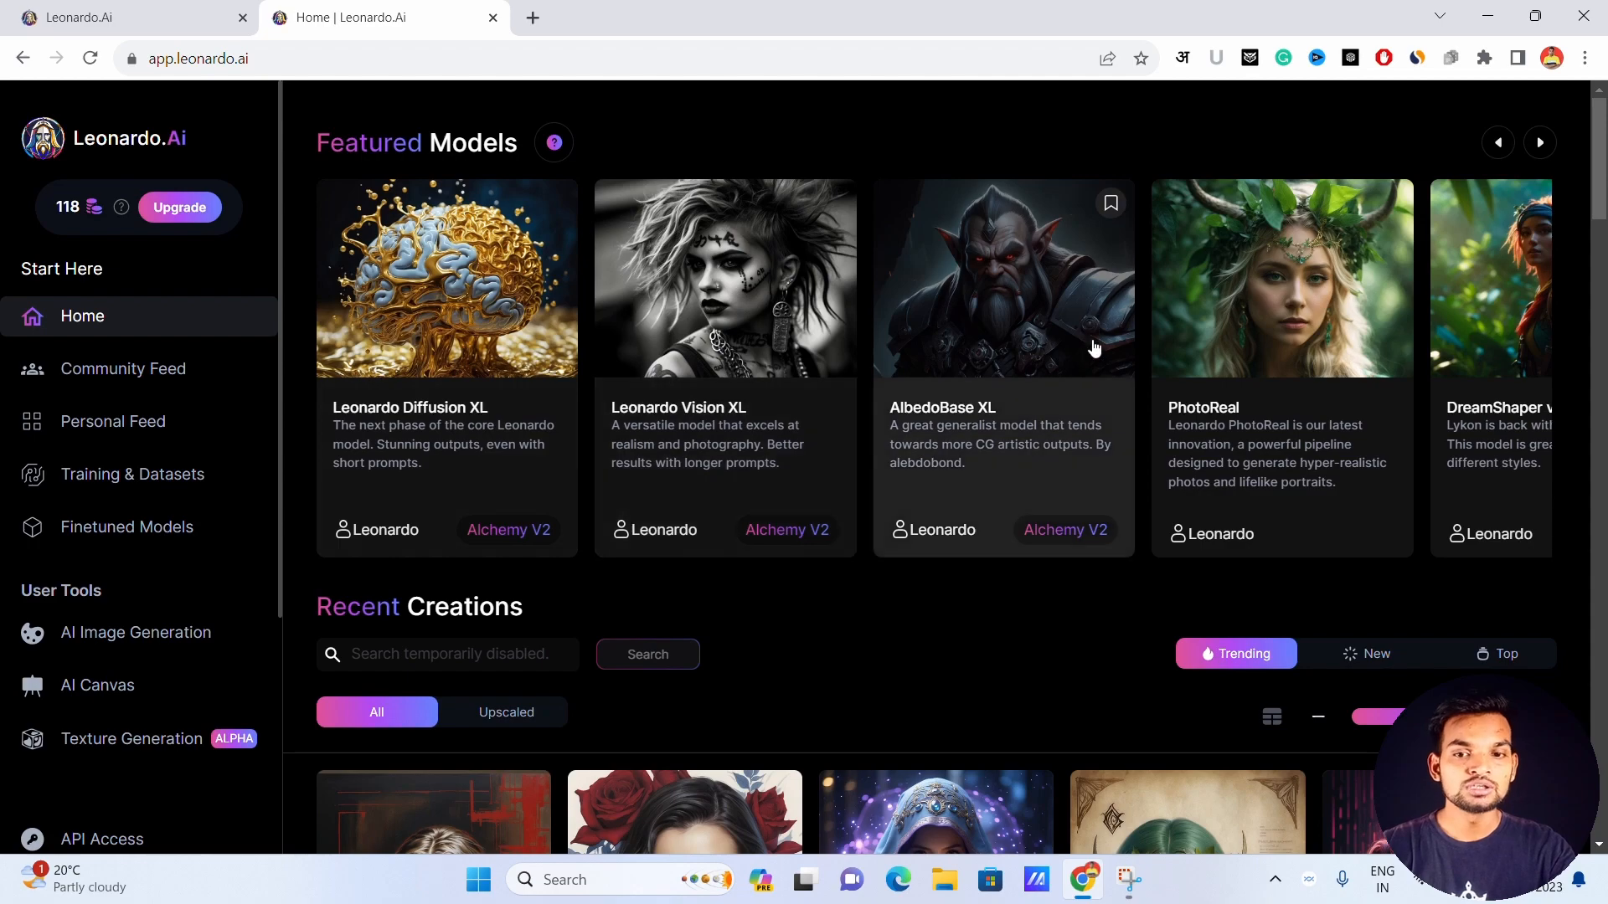
# Browse the community images under Recent Creations on the home page, ending at the featured models
pyautogui.scroll(-6, 1069, 368)
pyautogui.scroll(-20, 1069, 363)
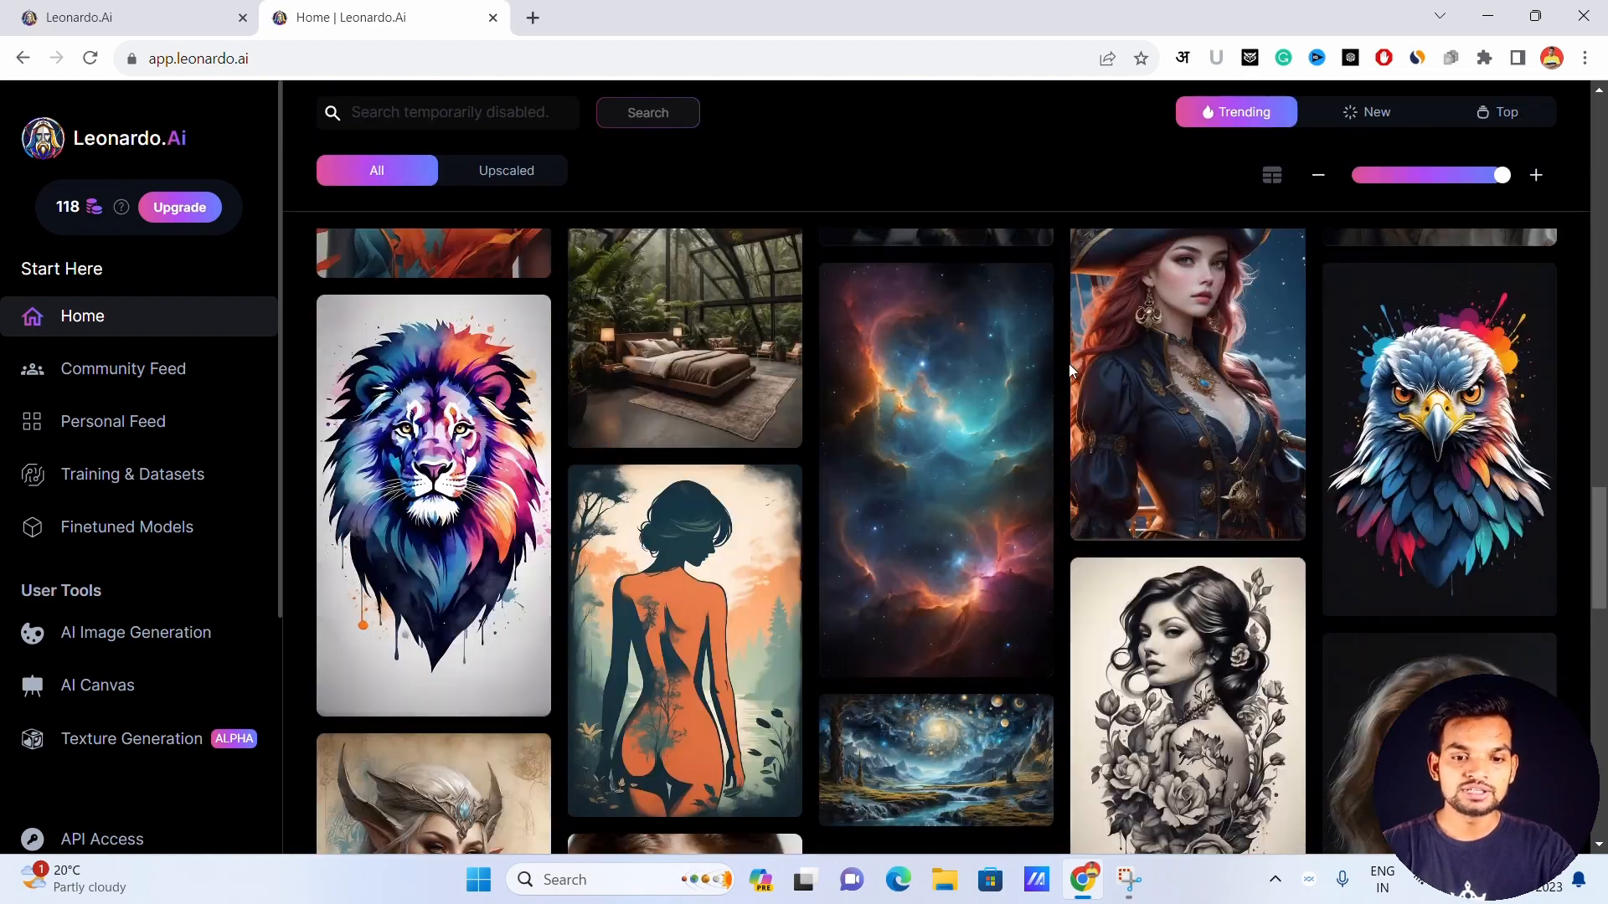
pyautogui.scroll(-3, 1070, 369)
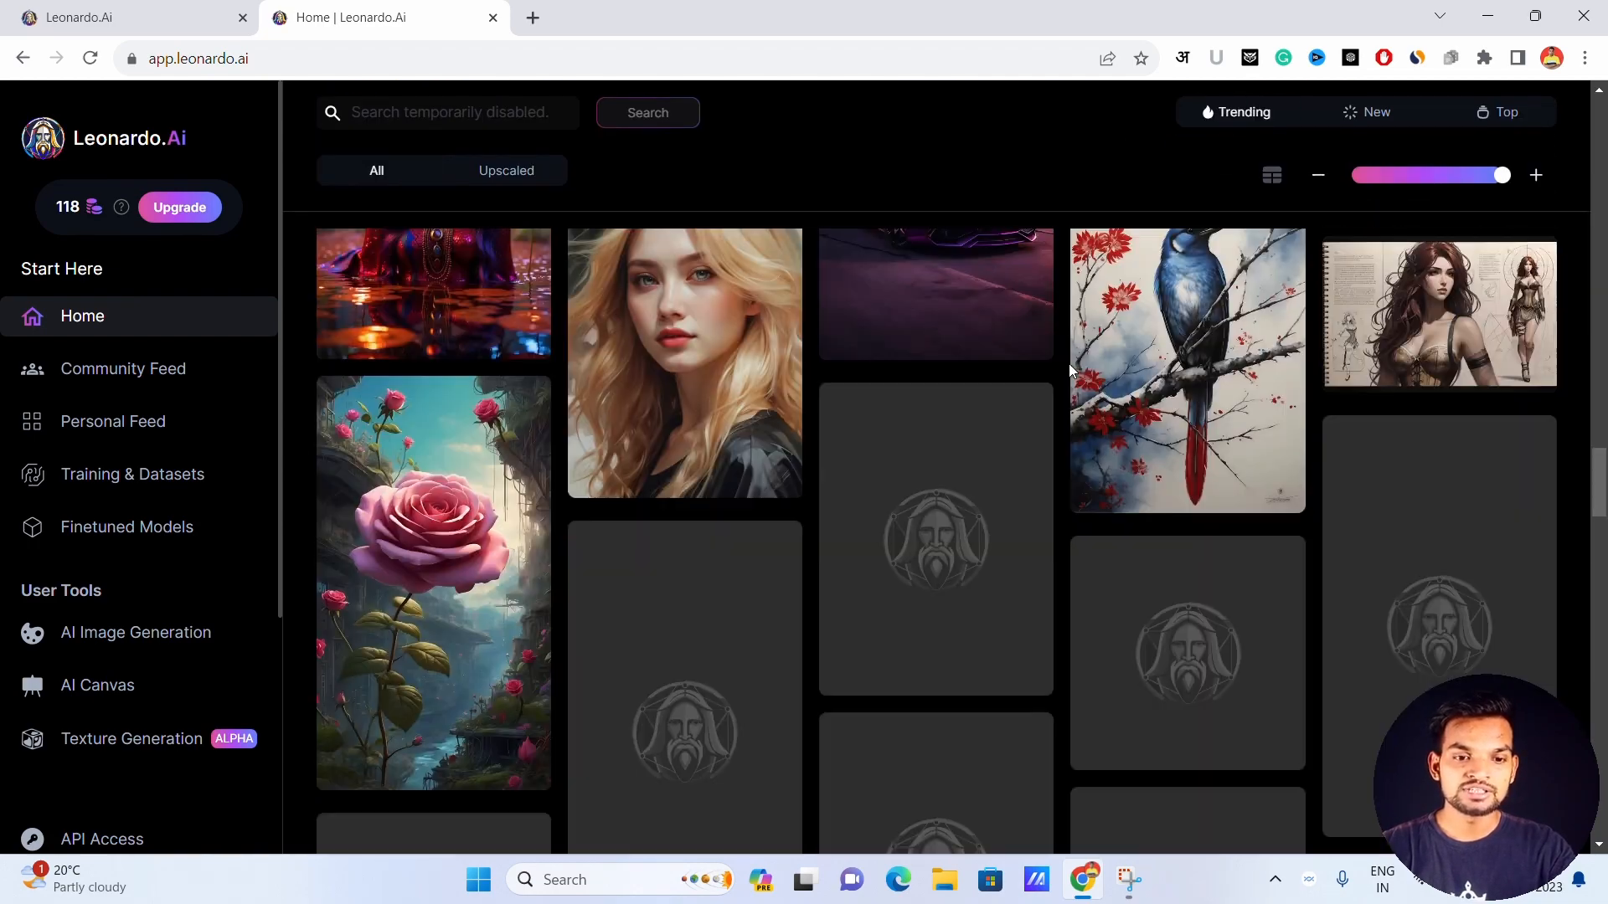
pyautogui.scroll(-10, 1069, 364)
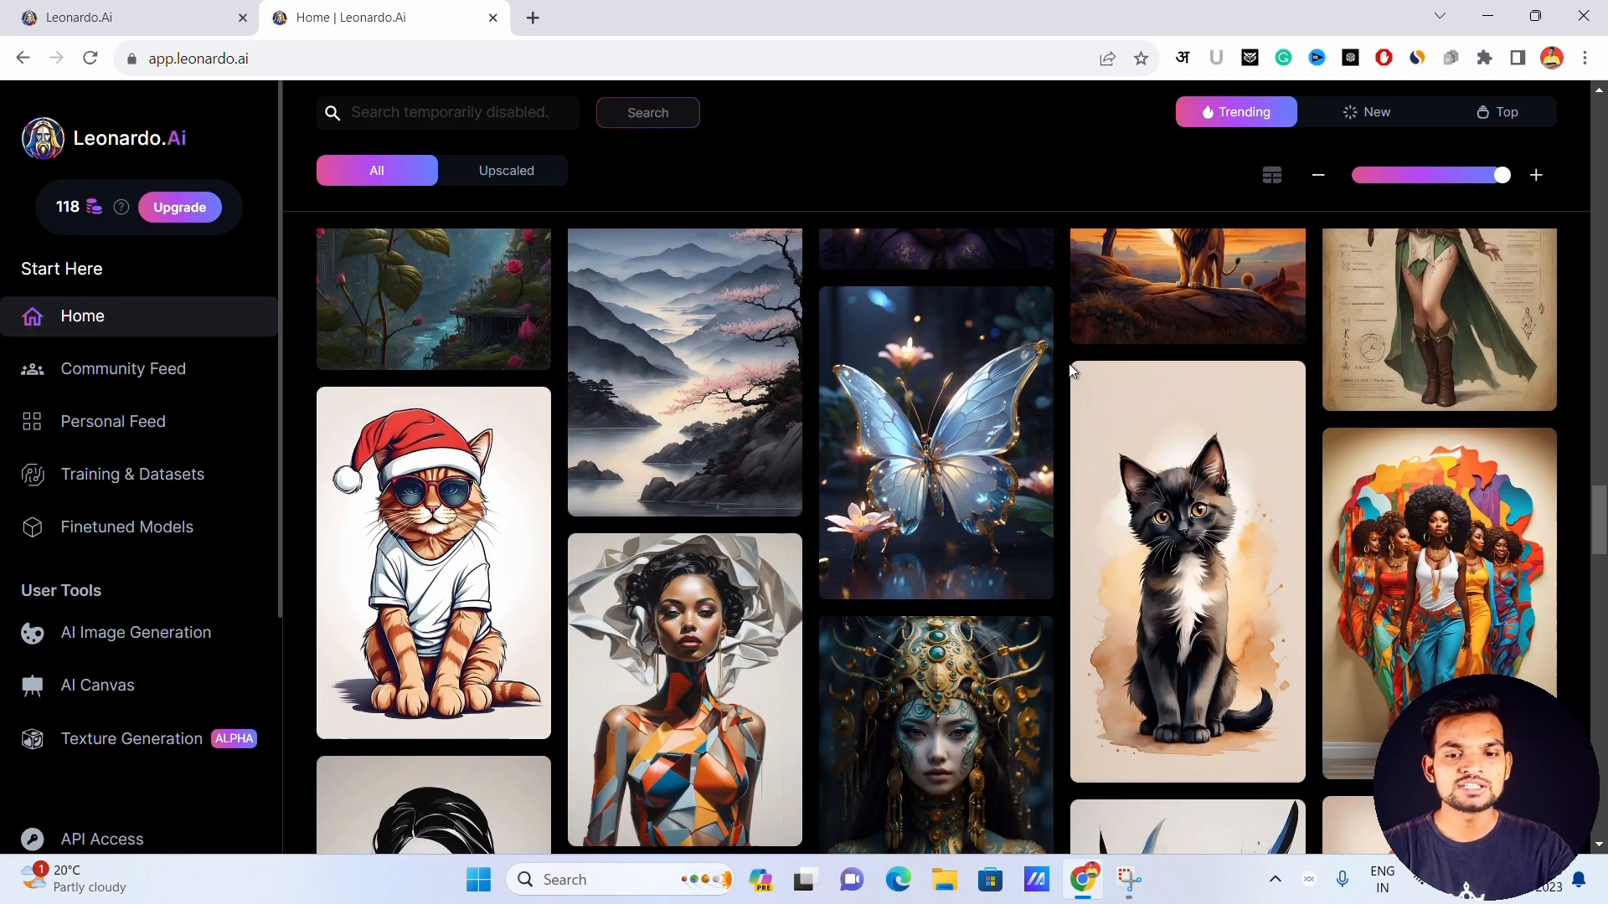
pyautogui.scroll(-15, 1066, 391)
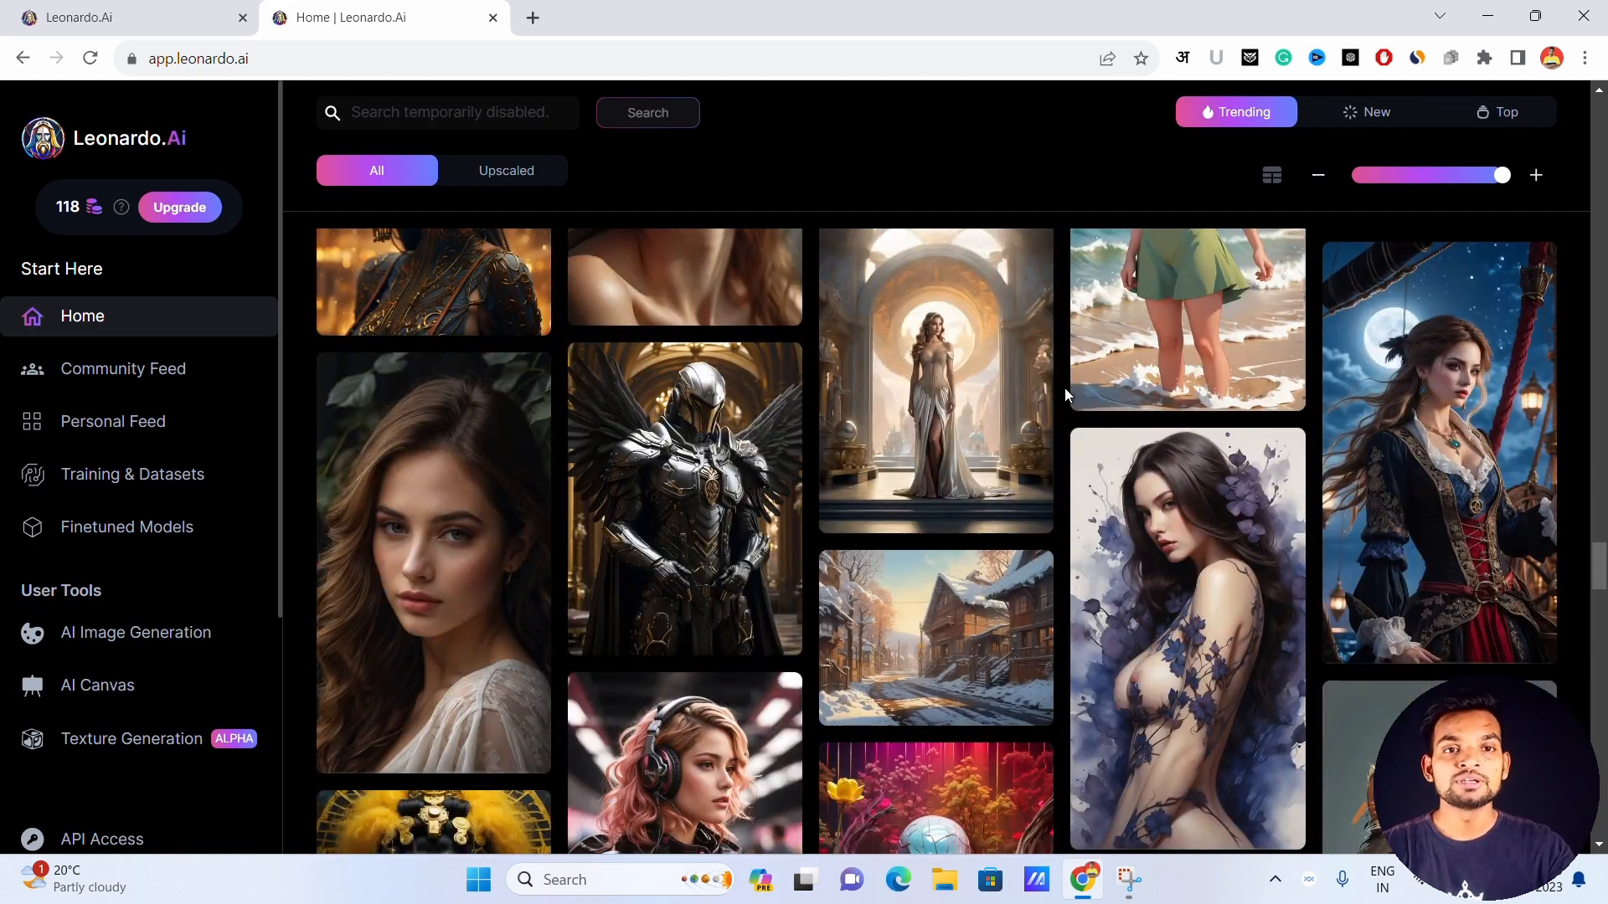
pyautogui.scroll(-10, 1063, 389)
pyautogui.scroll(-15, 1063, 389)
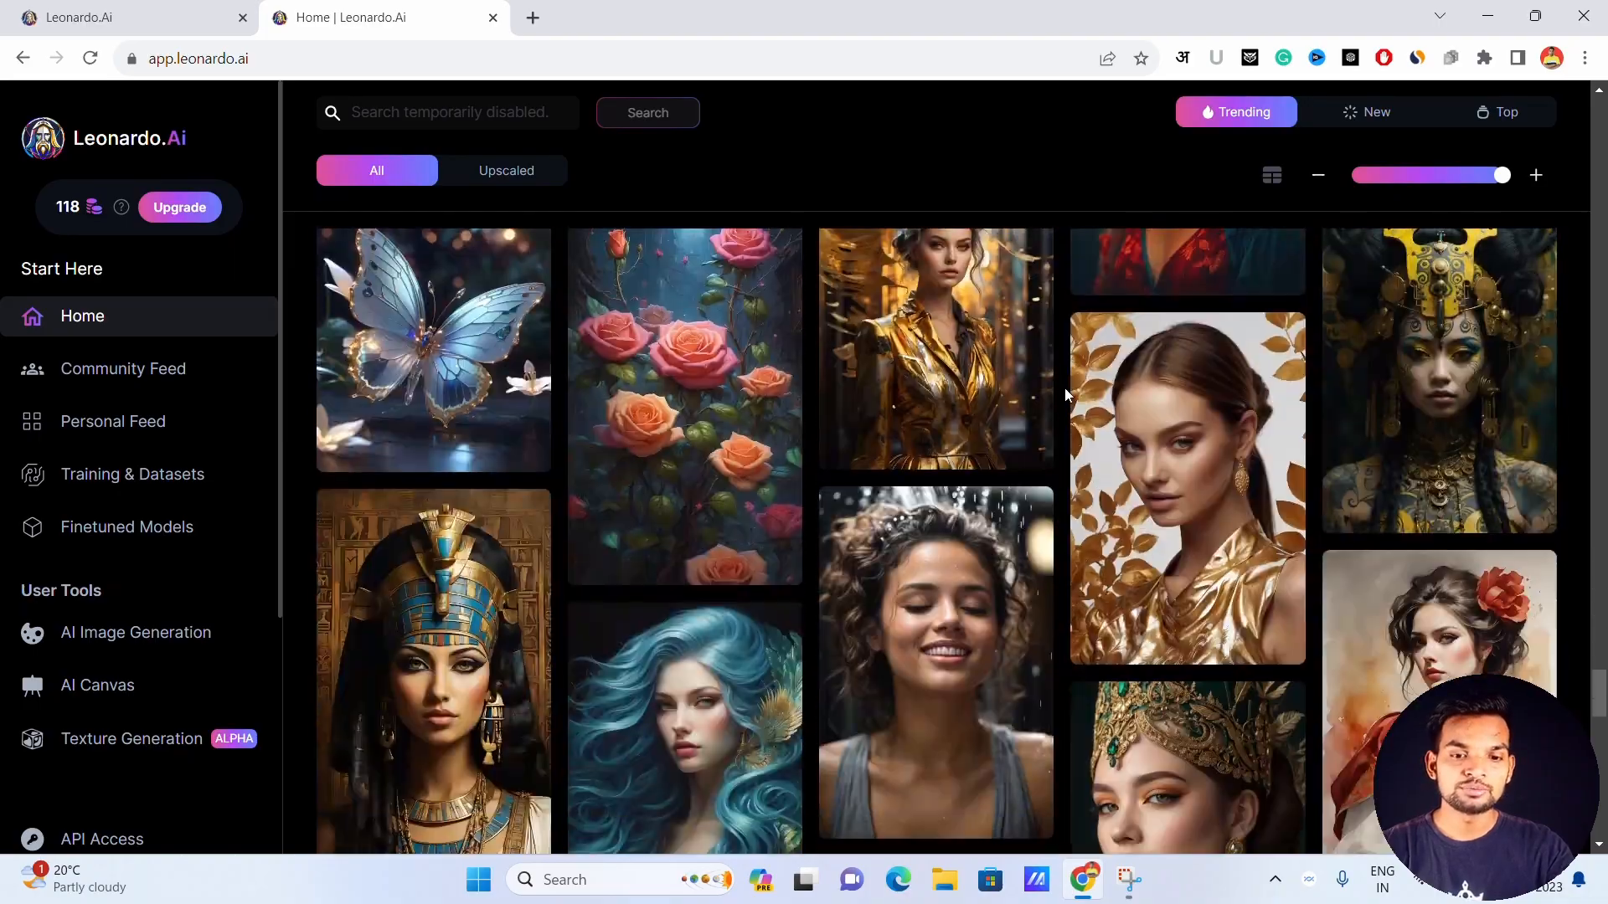
pyautogui.scroll(-15, 1062, 398)
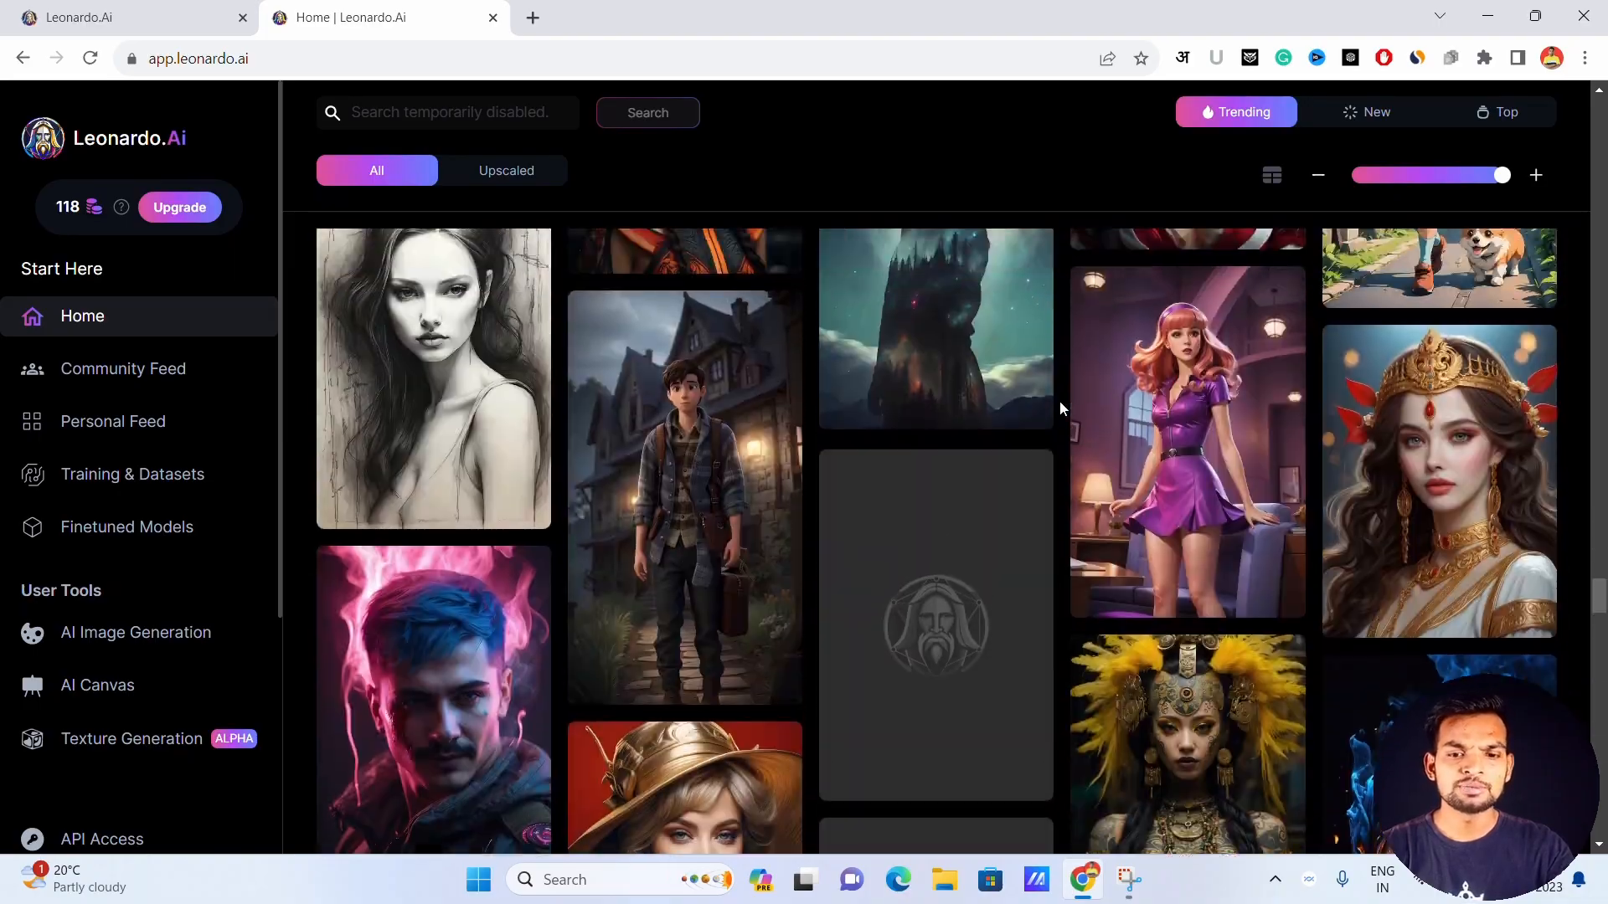
pyautogui.scroll(-15, 1063, 410)
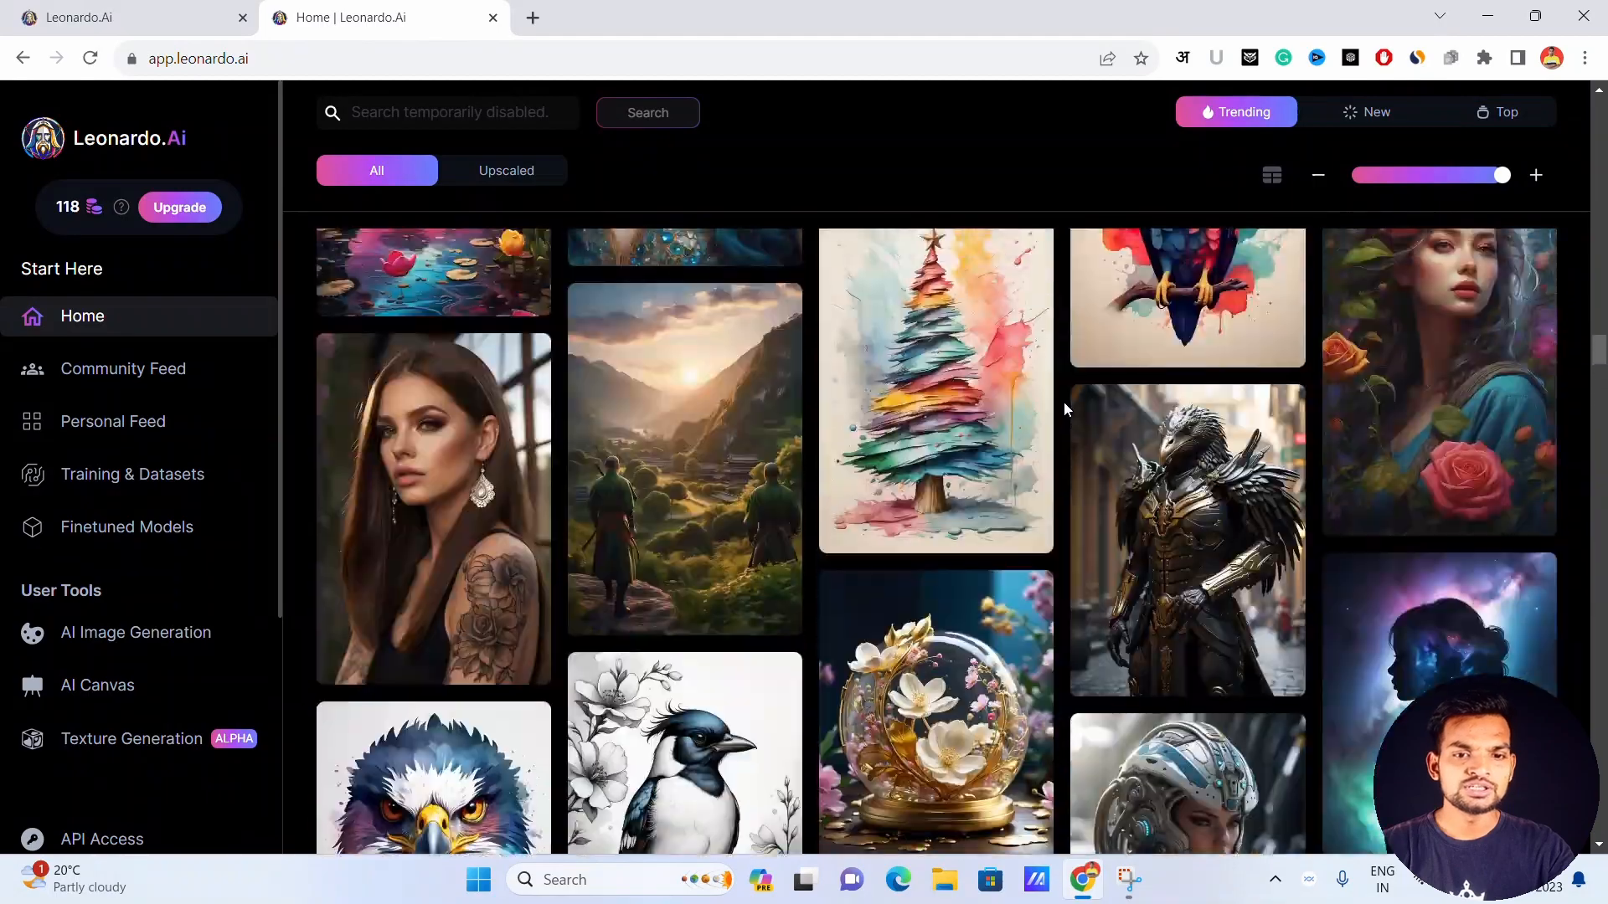
pyautogui.scroll(20, 1080, 406)
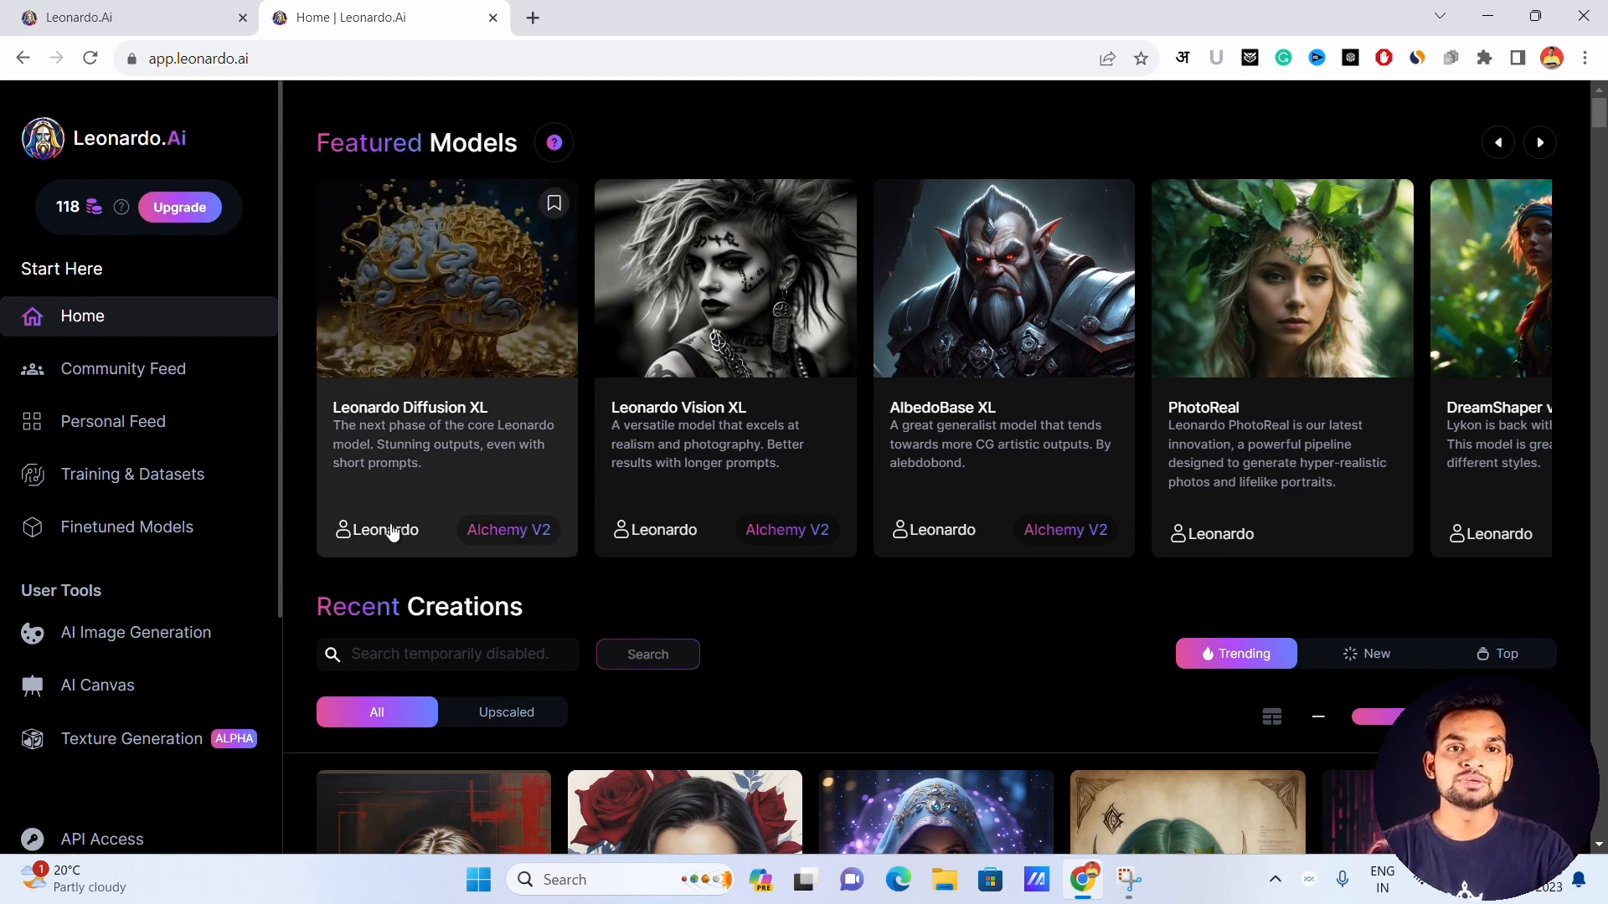
# Open the AI Image Generation tool and look through the earlier images in the generation history
pyautogui.click(186, 638)
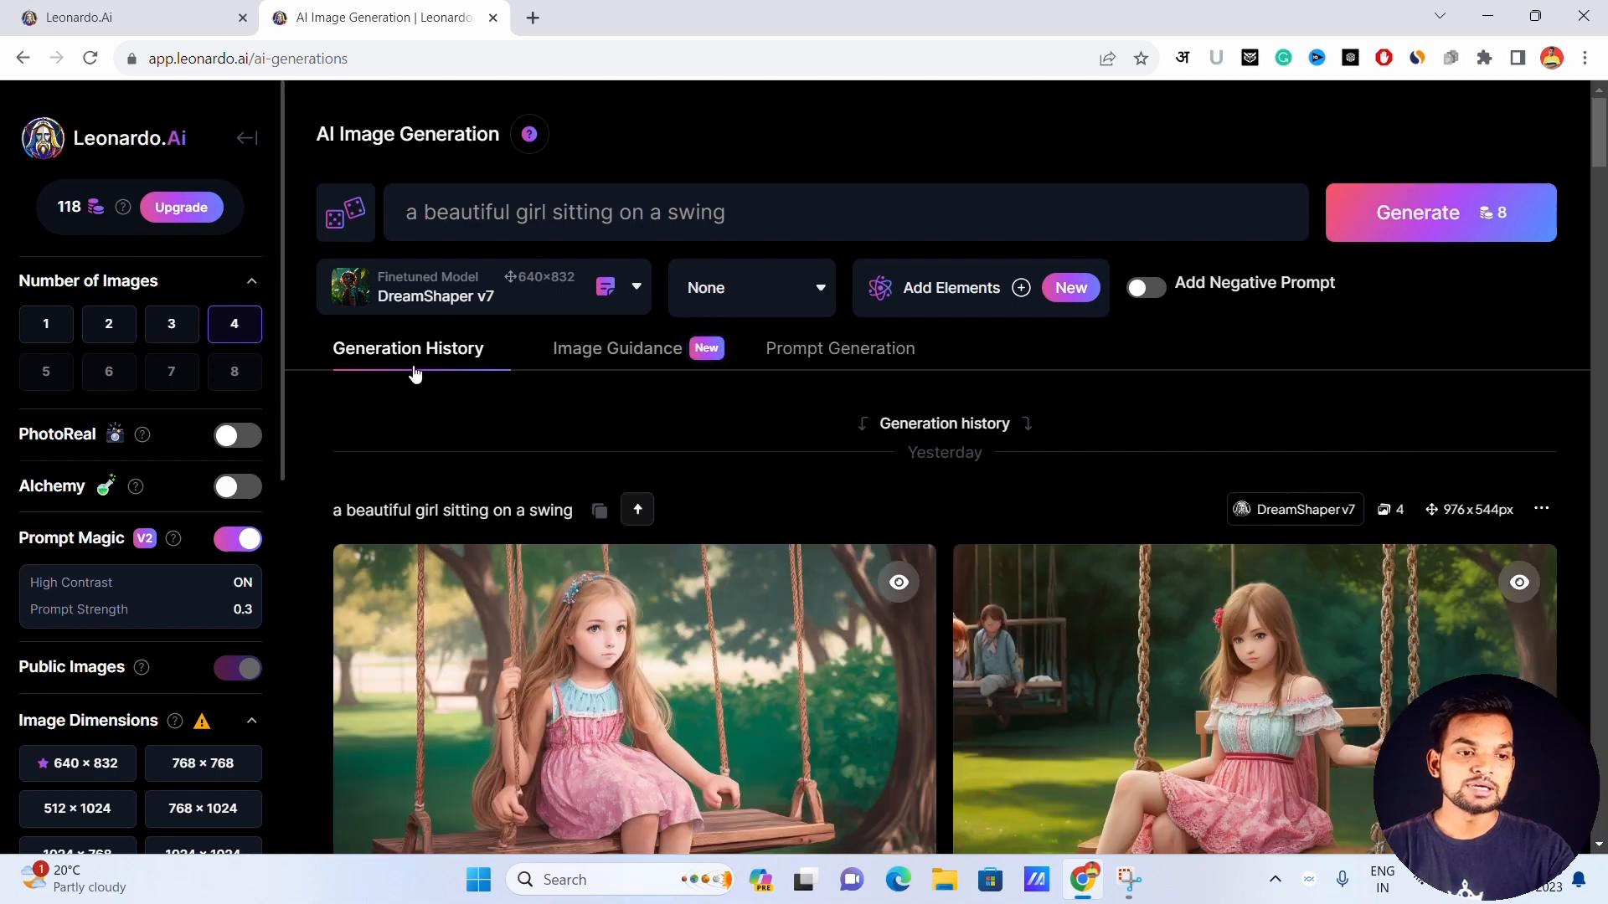
pyautogui.scroll(-6, 718, 636)
pyautogui.scroll(-18, 718, 635)
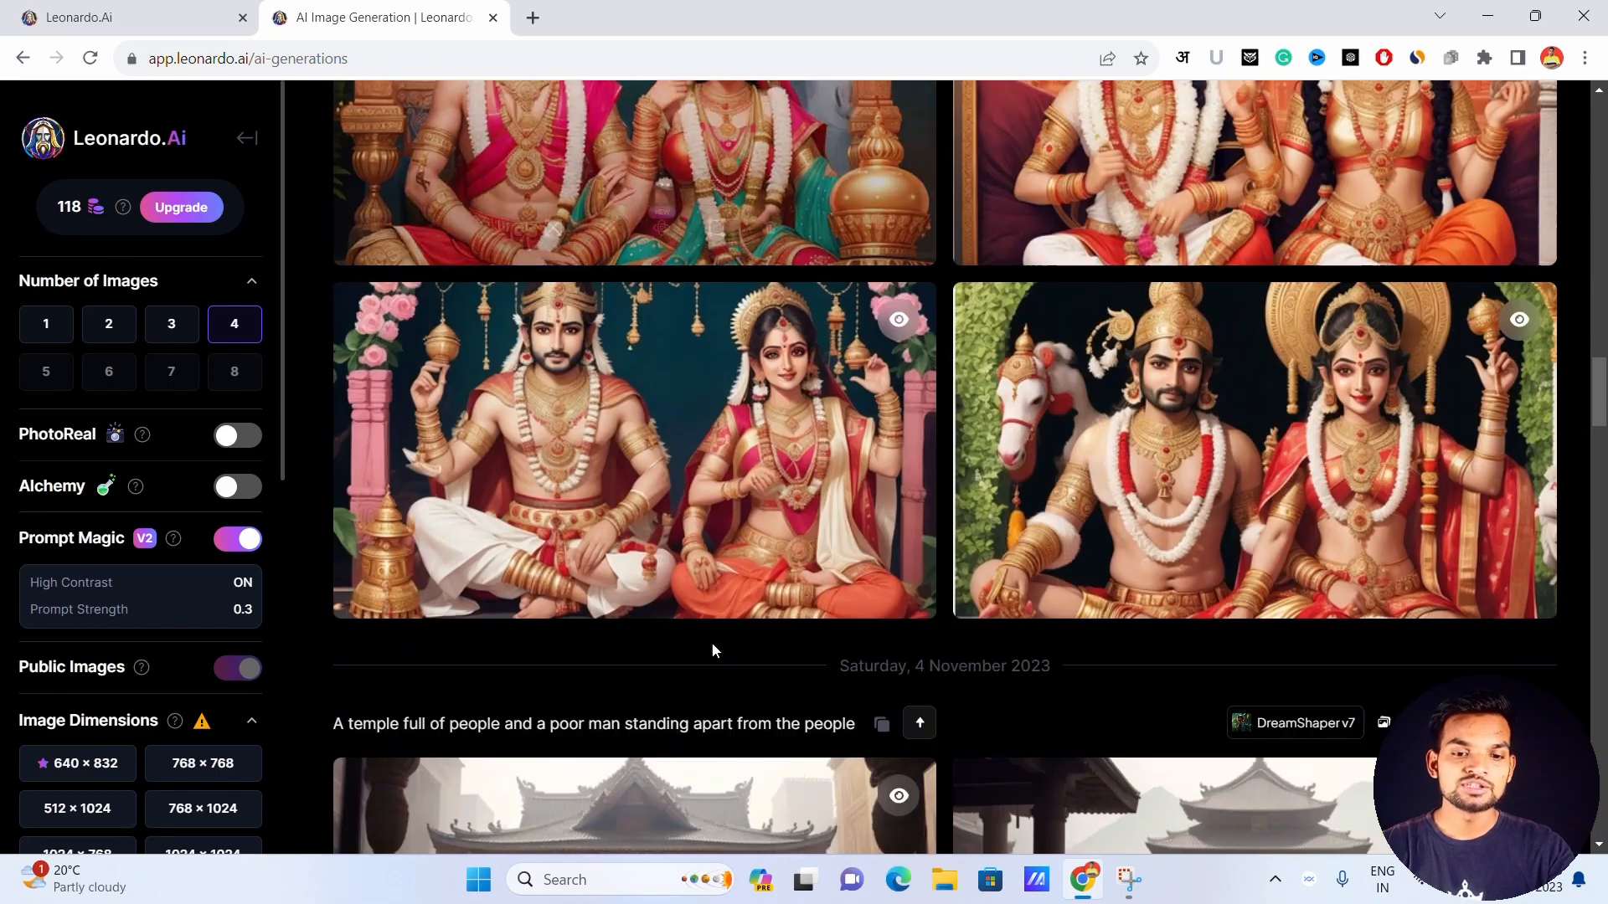
pyautogui.scroll(17, 711, 642)
pyautogui.scroll(6, 712, 649)
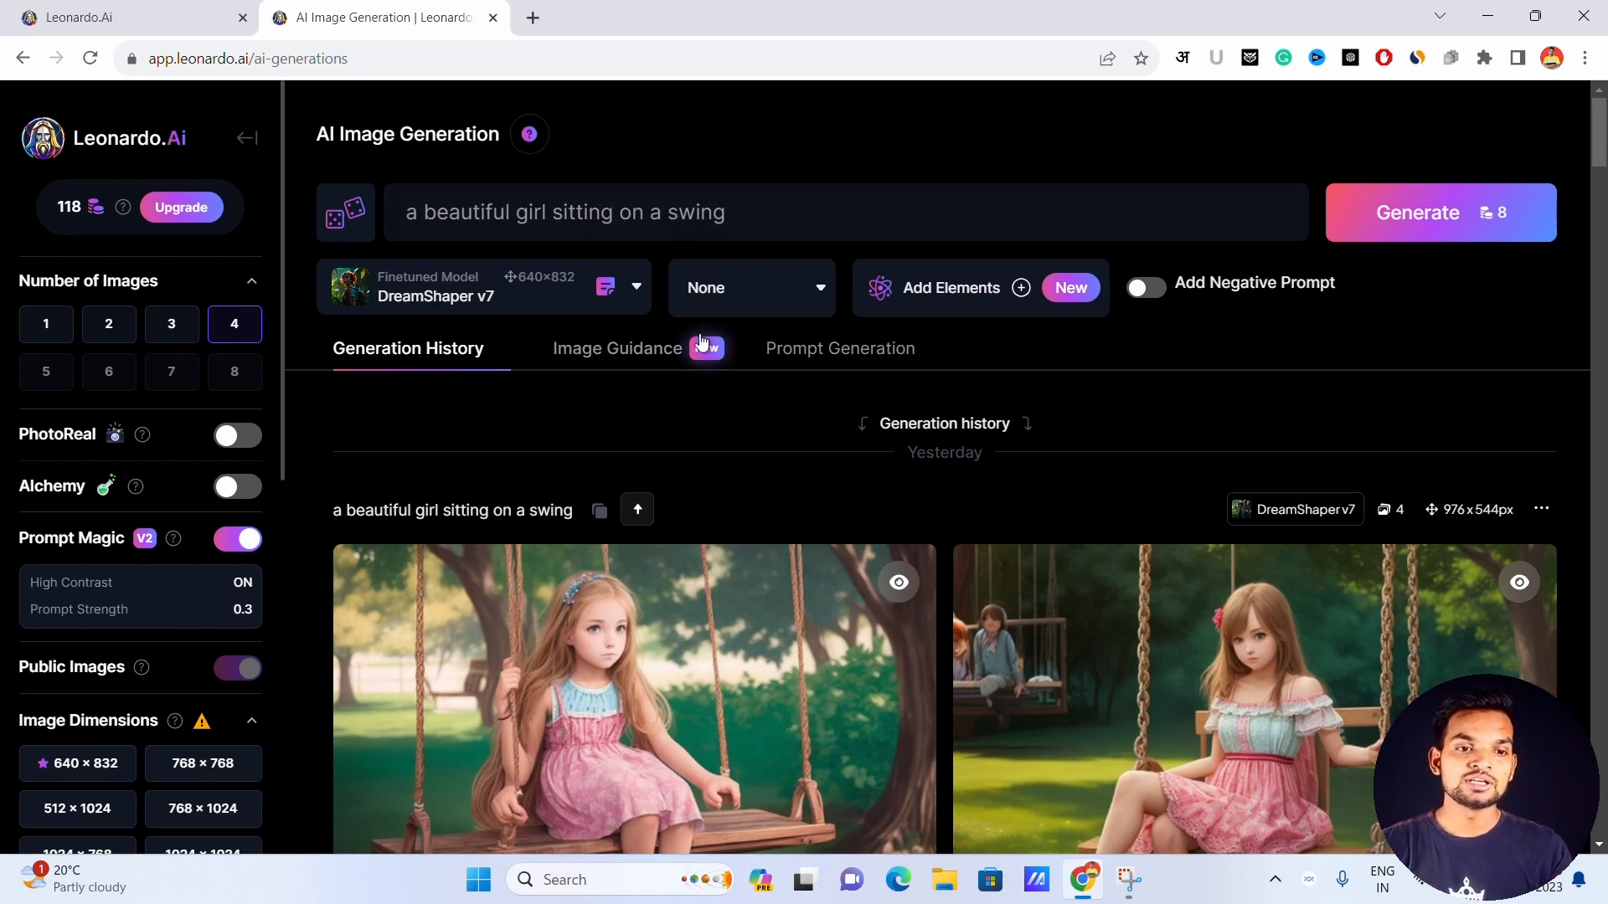
pyautogui.scroll(-7, 701, 344)
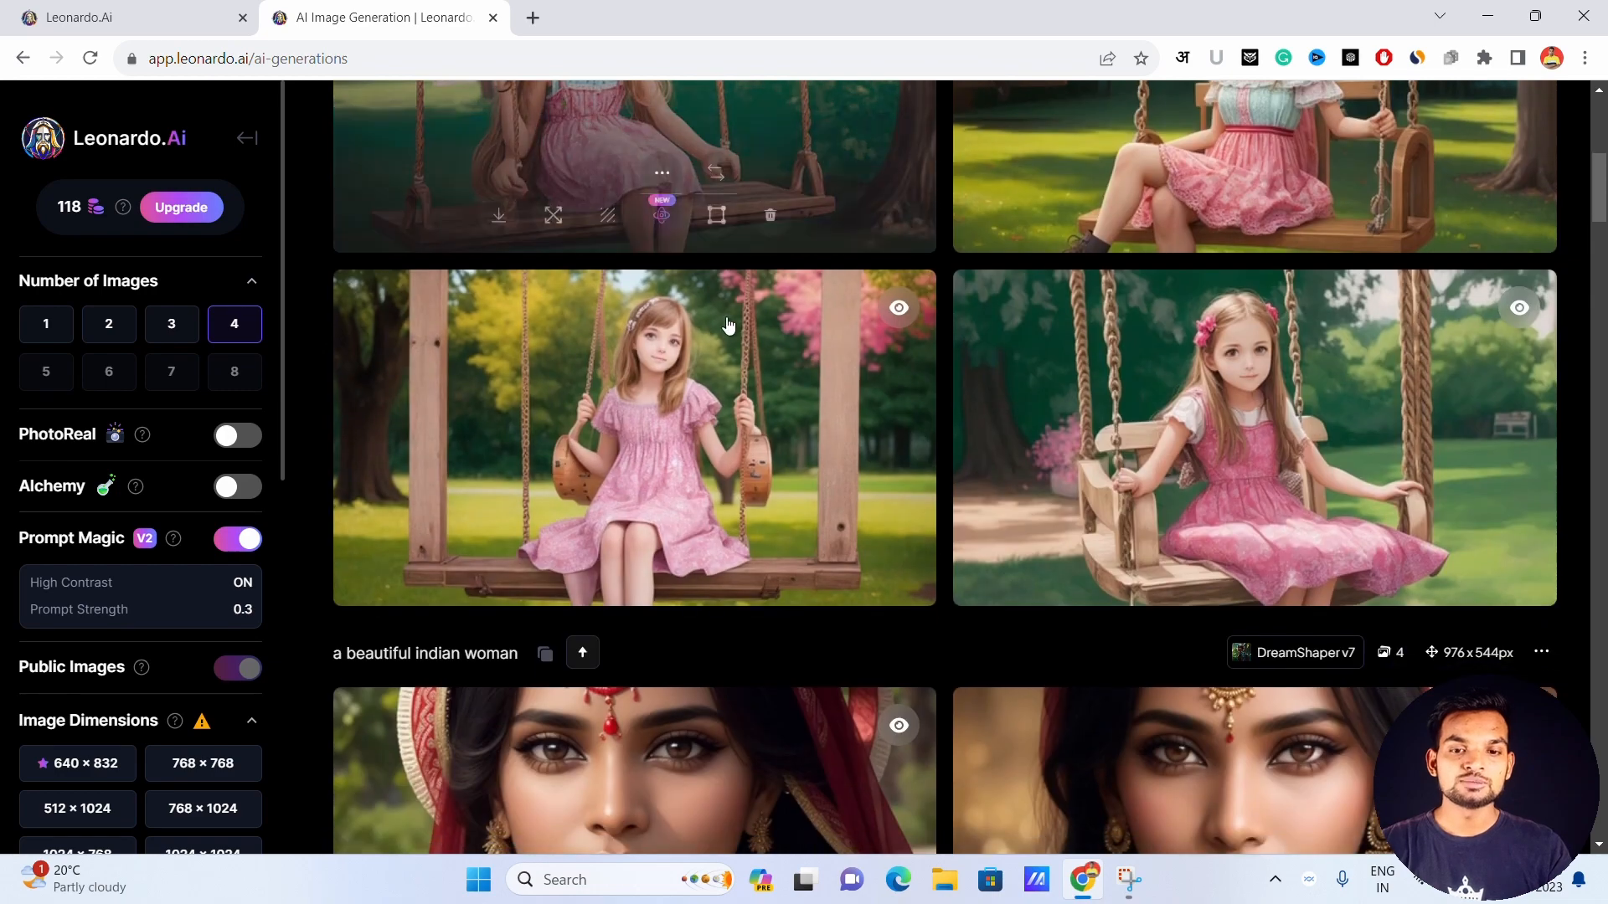
pyautogui.scroll(4, 728, 327)
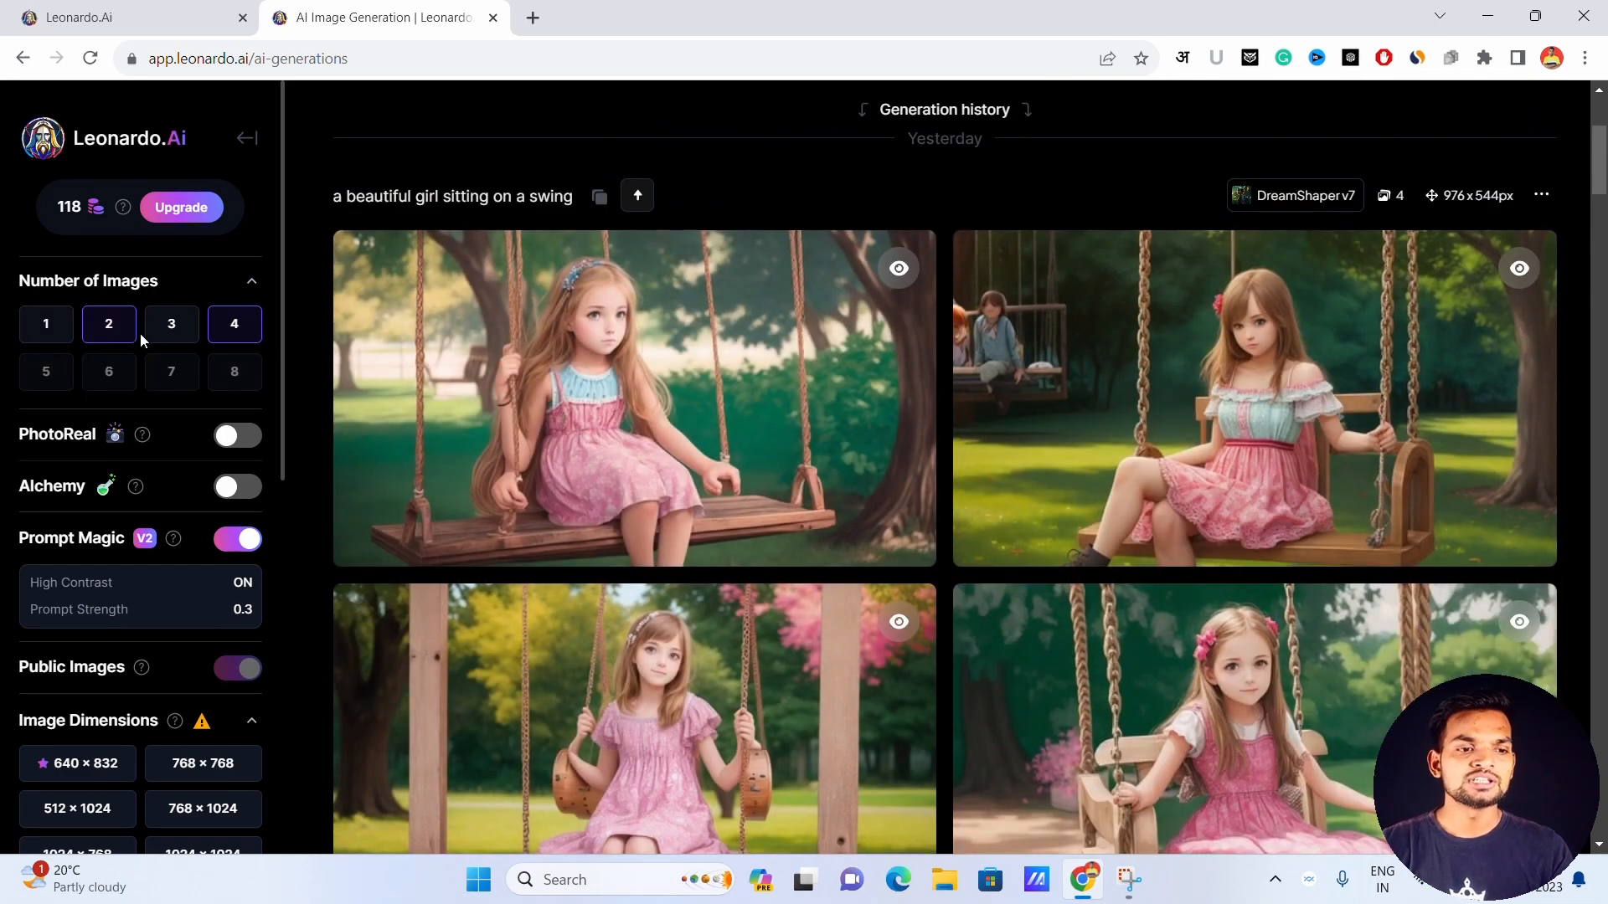
# Review the image generation settings and choose the 16:9 aspect ratio for the image dimensions
pyautogui.moveTo(366, 520)
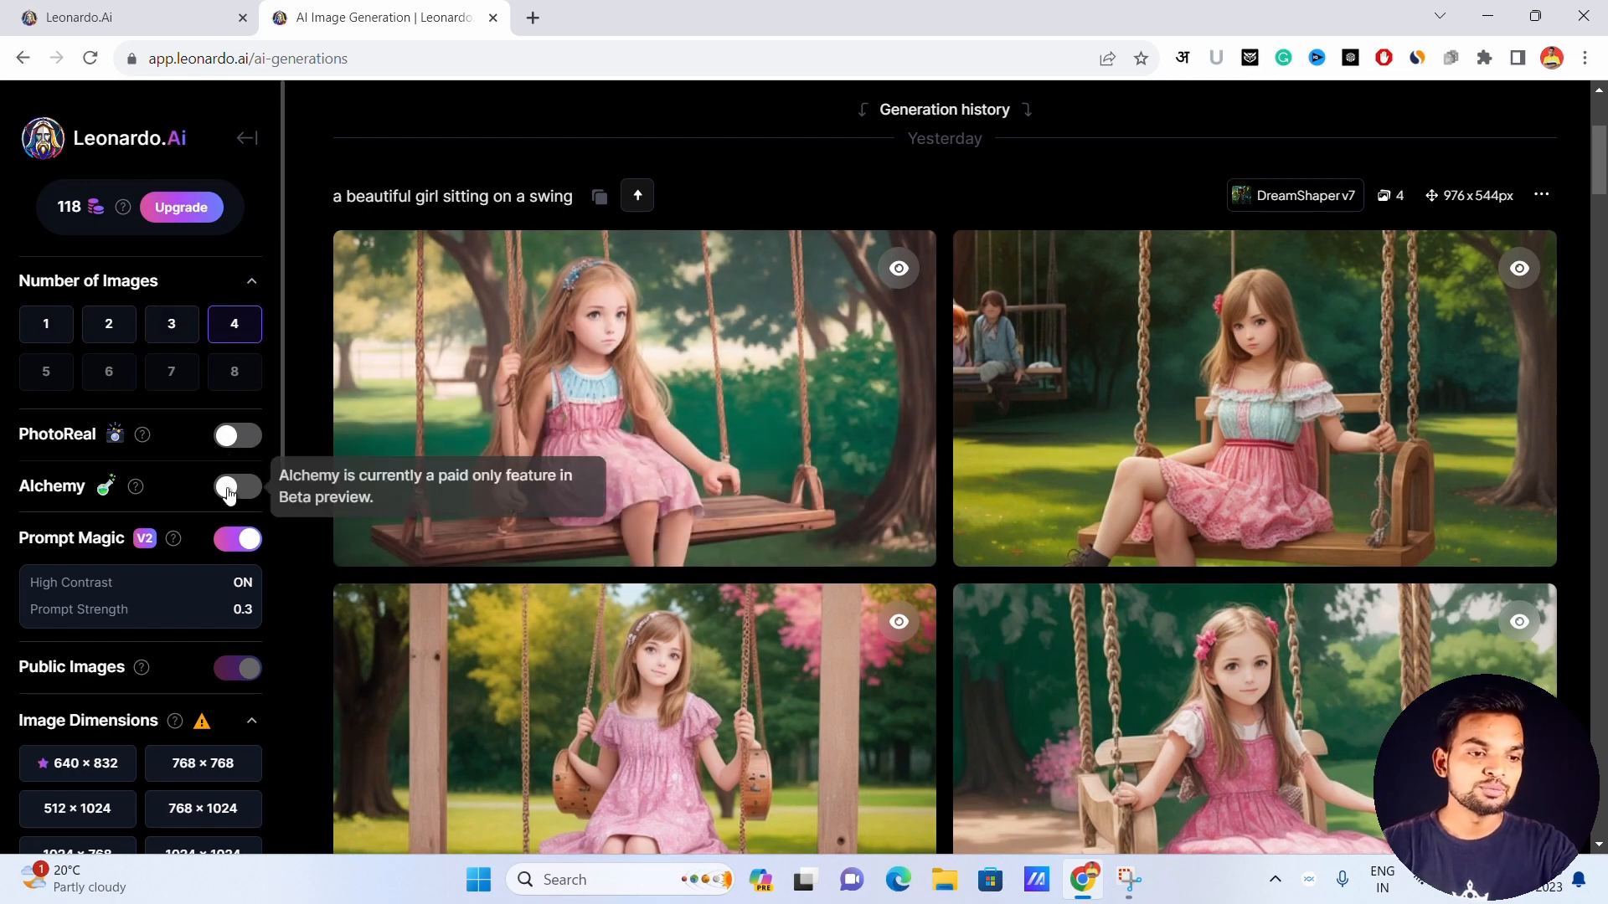
pyautogui.scroll(-1, 229, 494)
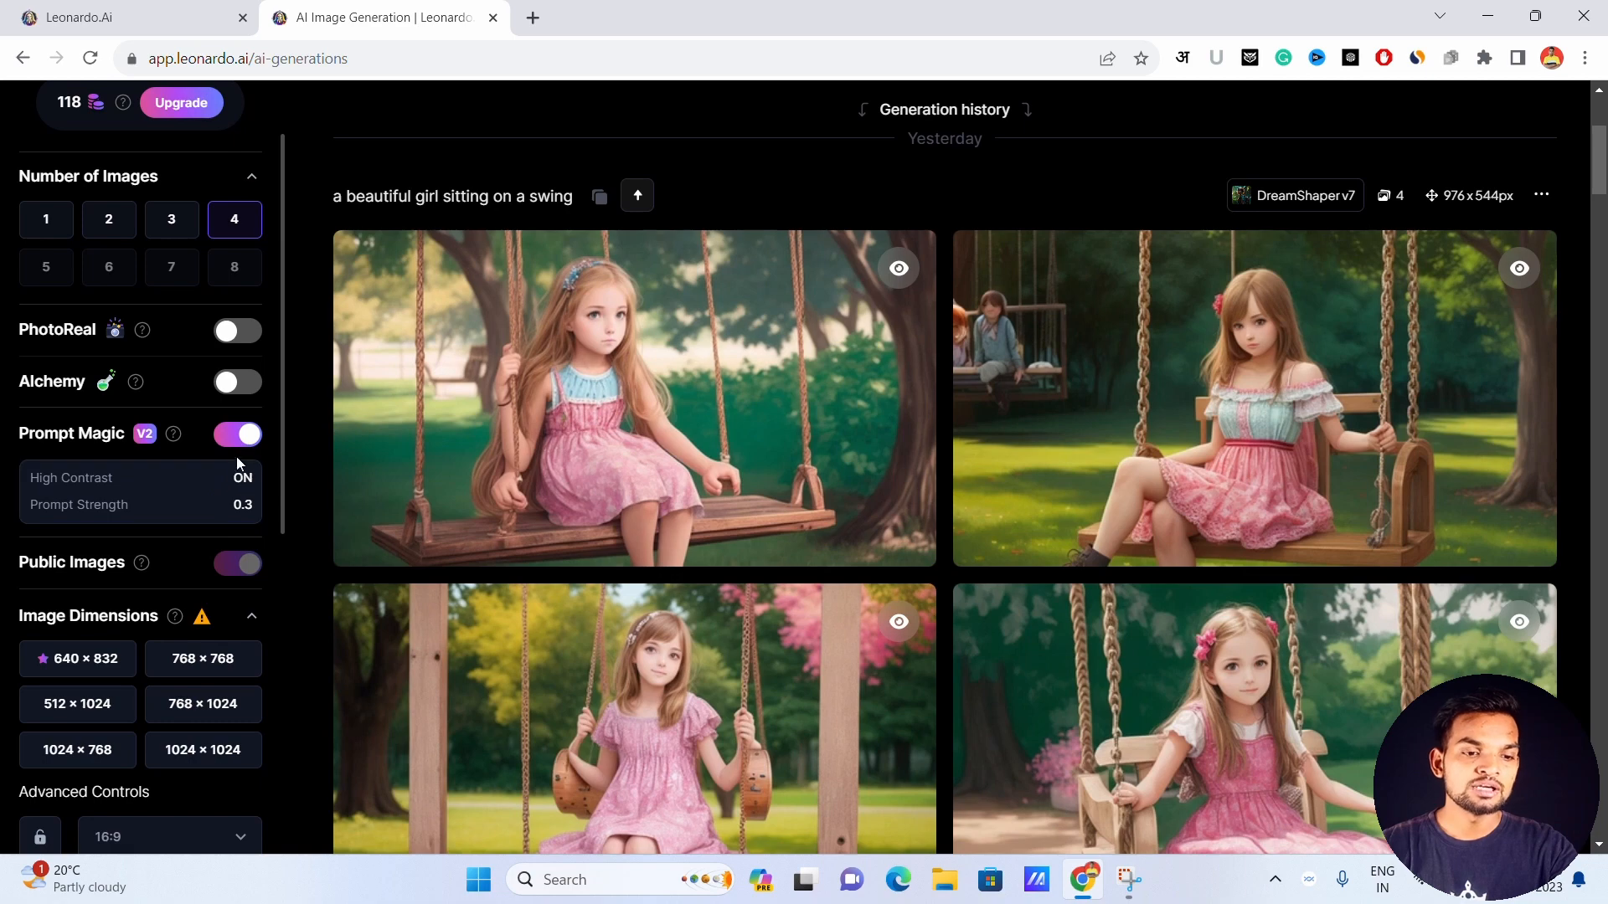
pyautogui.scroll(-2, 235, 494)
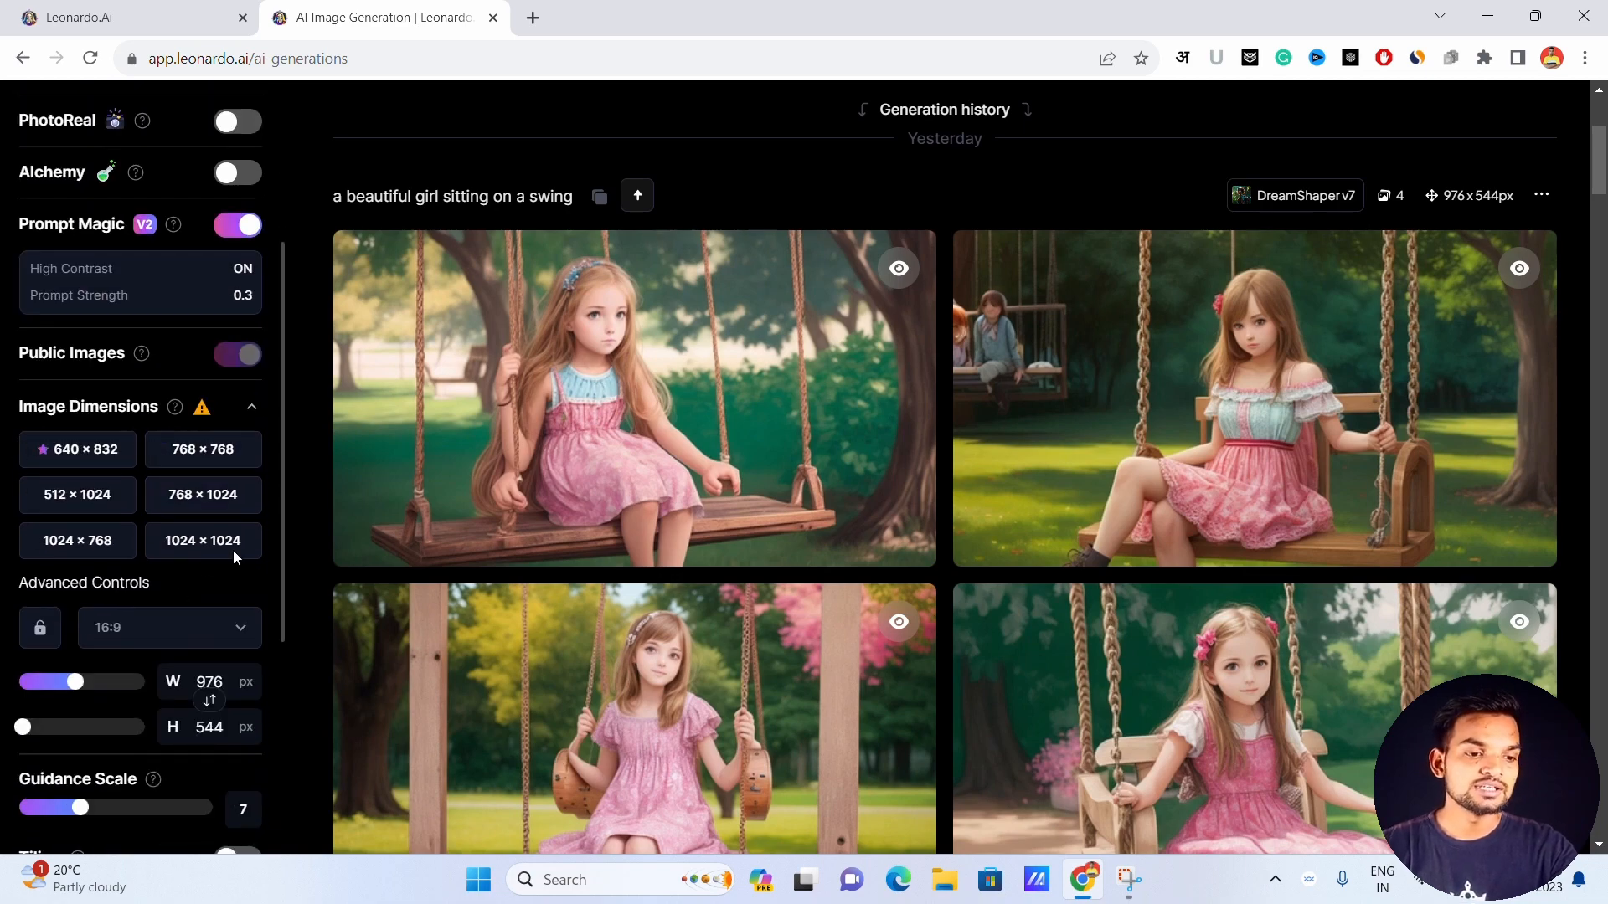
pyautogui.scroll(-4, 234, 557)
pyautogui.scroll(2, 216, 438)
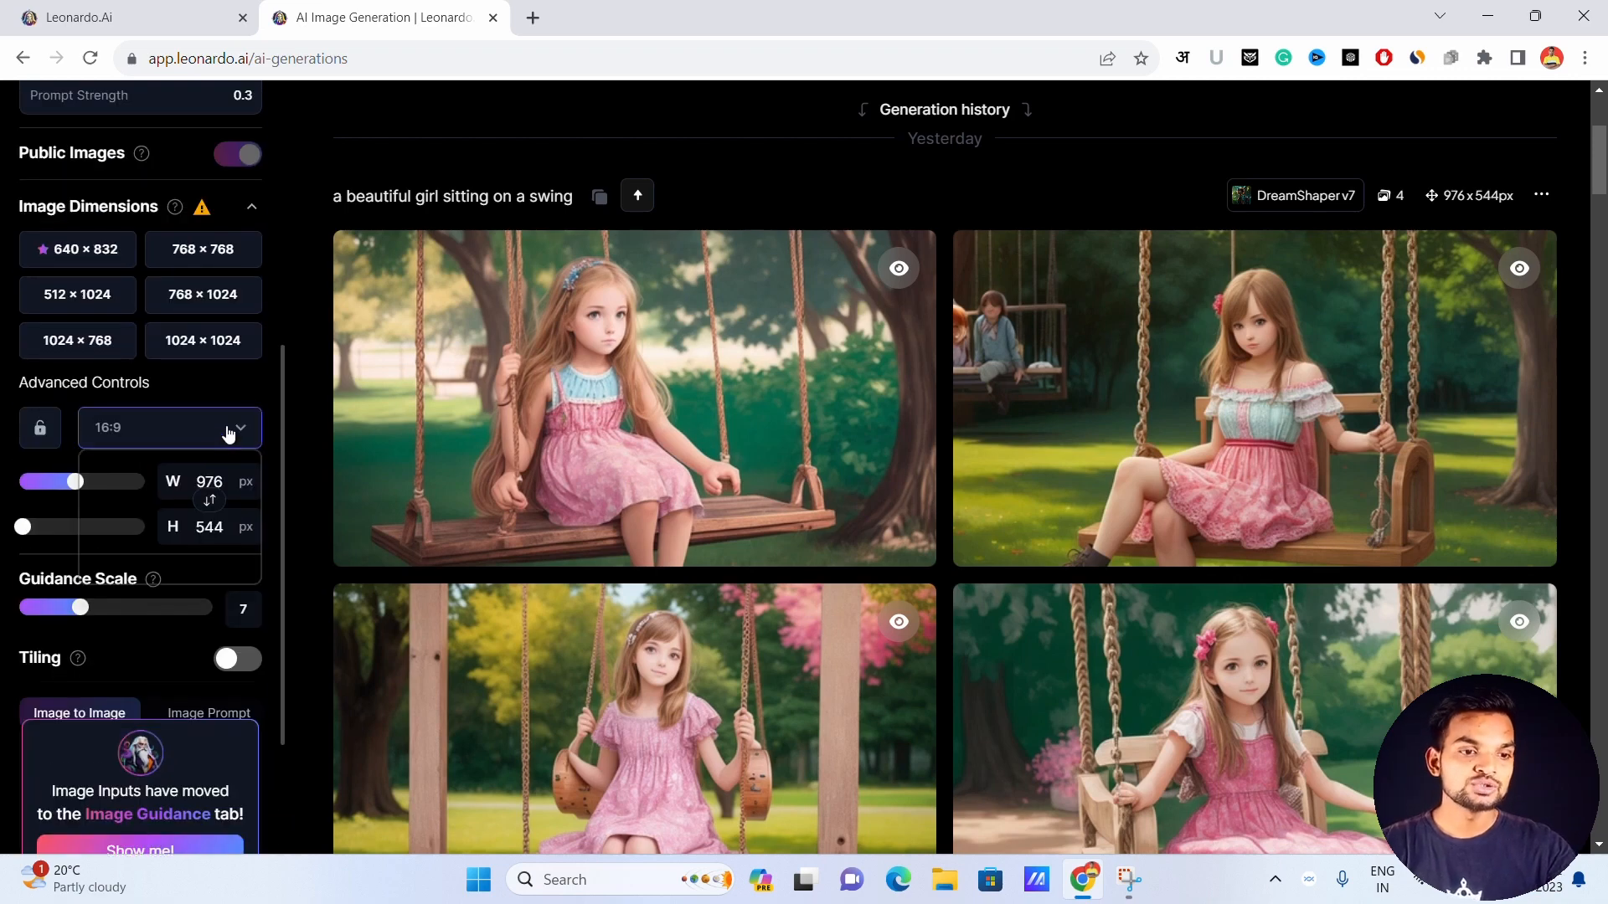
pyautogui.click(227, 433)
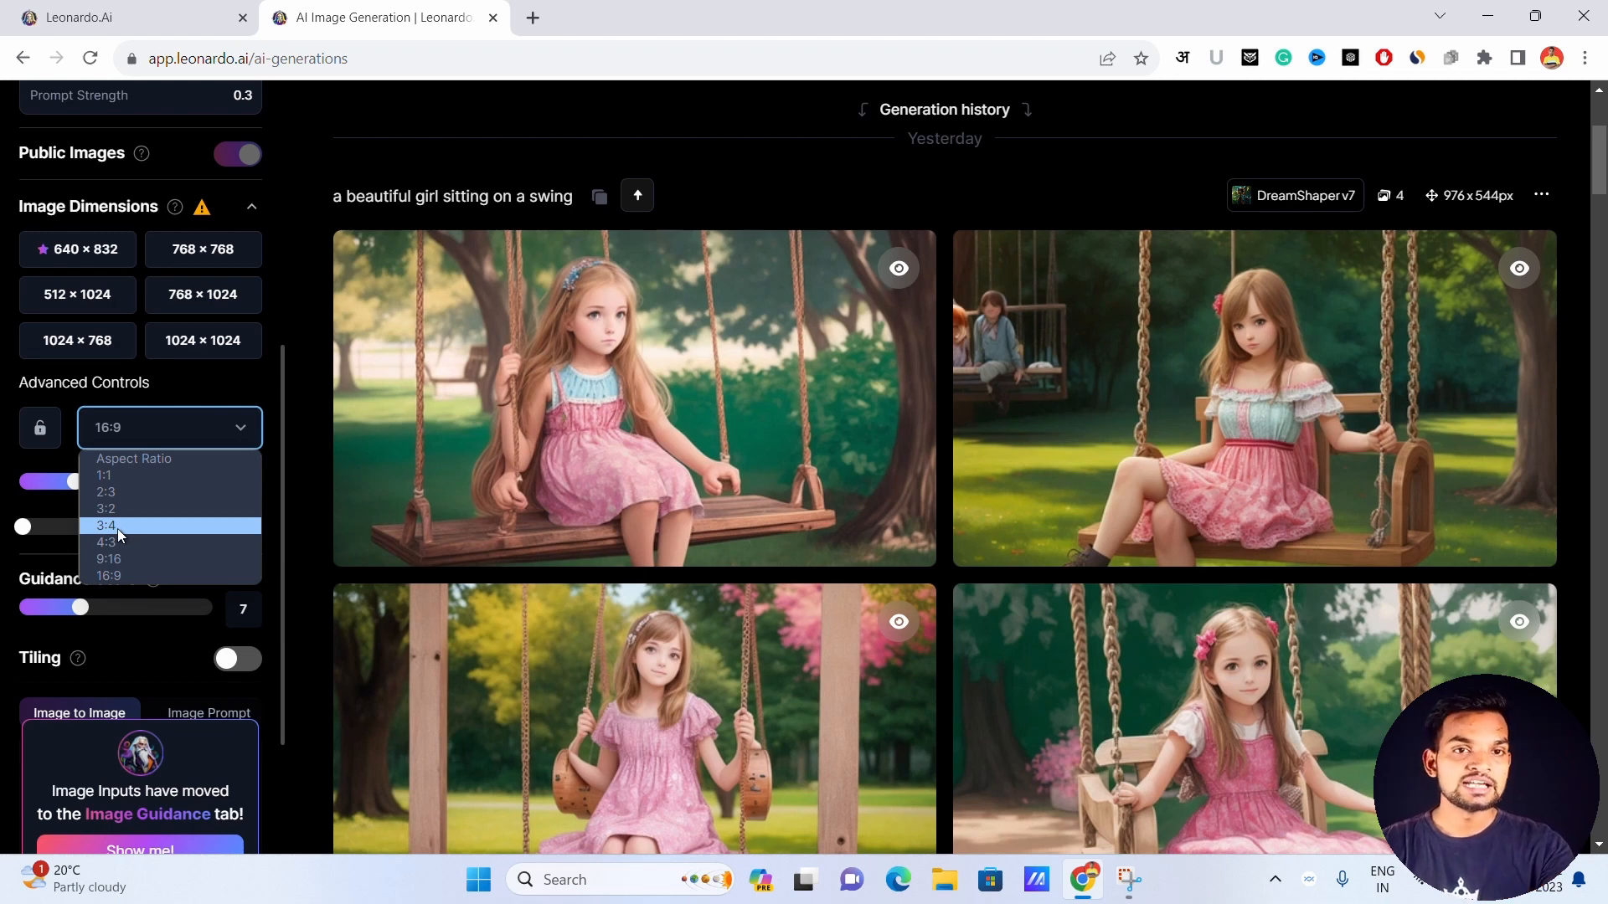
pyautogui.click(125, 576)
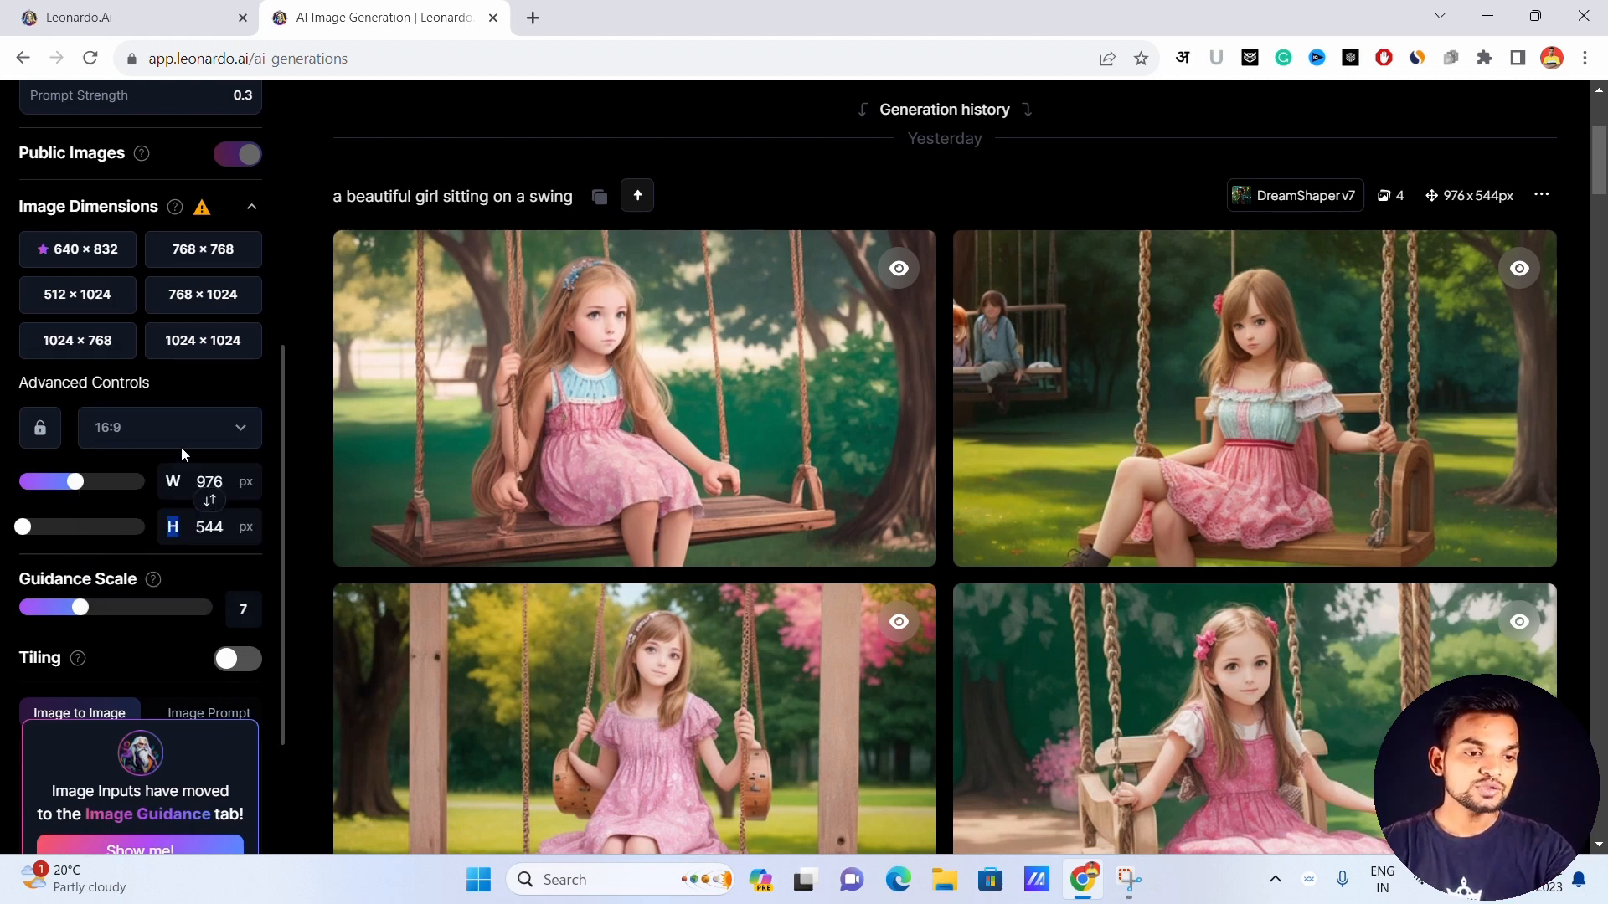
# Check the remaining generation settings and clear the existing prompt about the girl on a swing
pyautogui.scroll(-1, 162, 576)
pyautogui.scroll(-3, 162, 576)
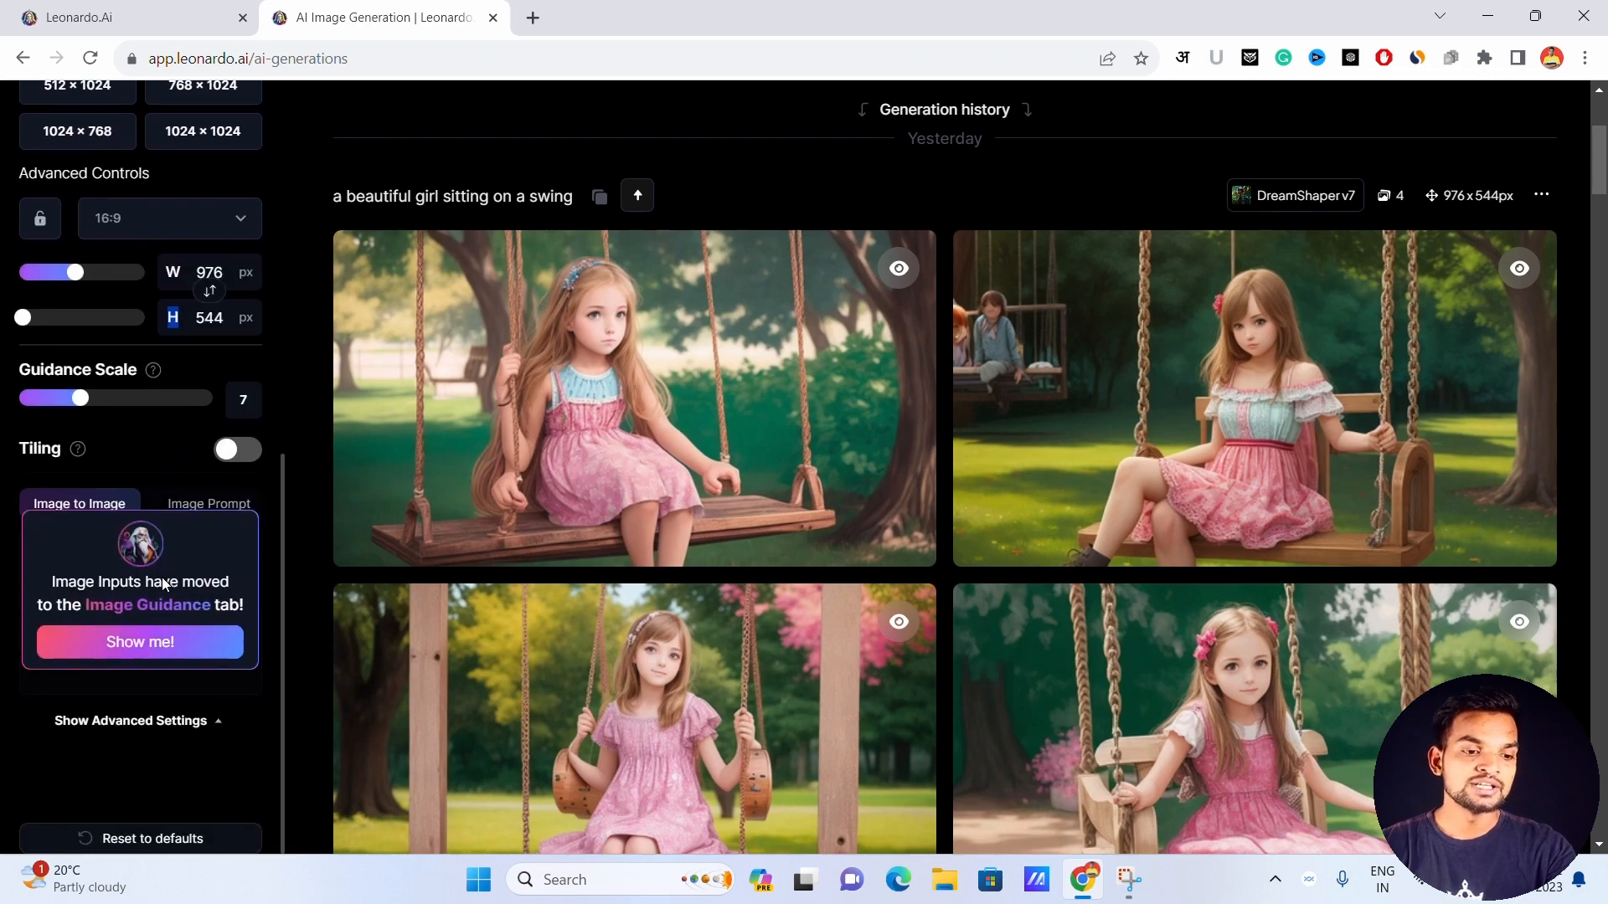
pyautogui.scroll(4, 587, 483)
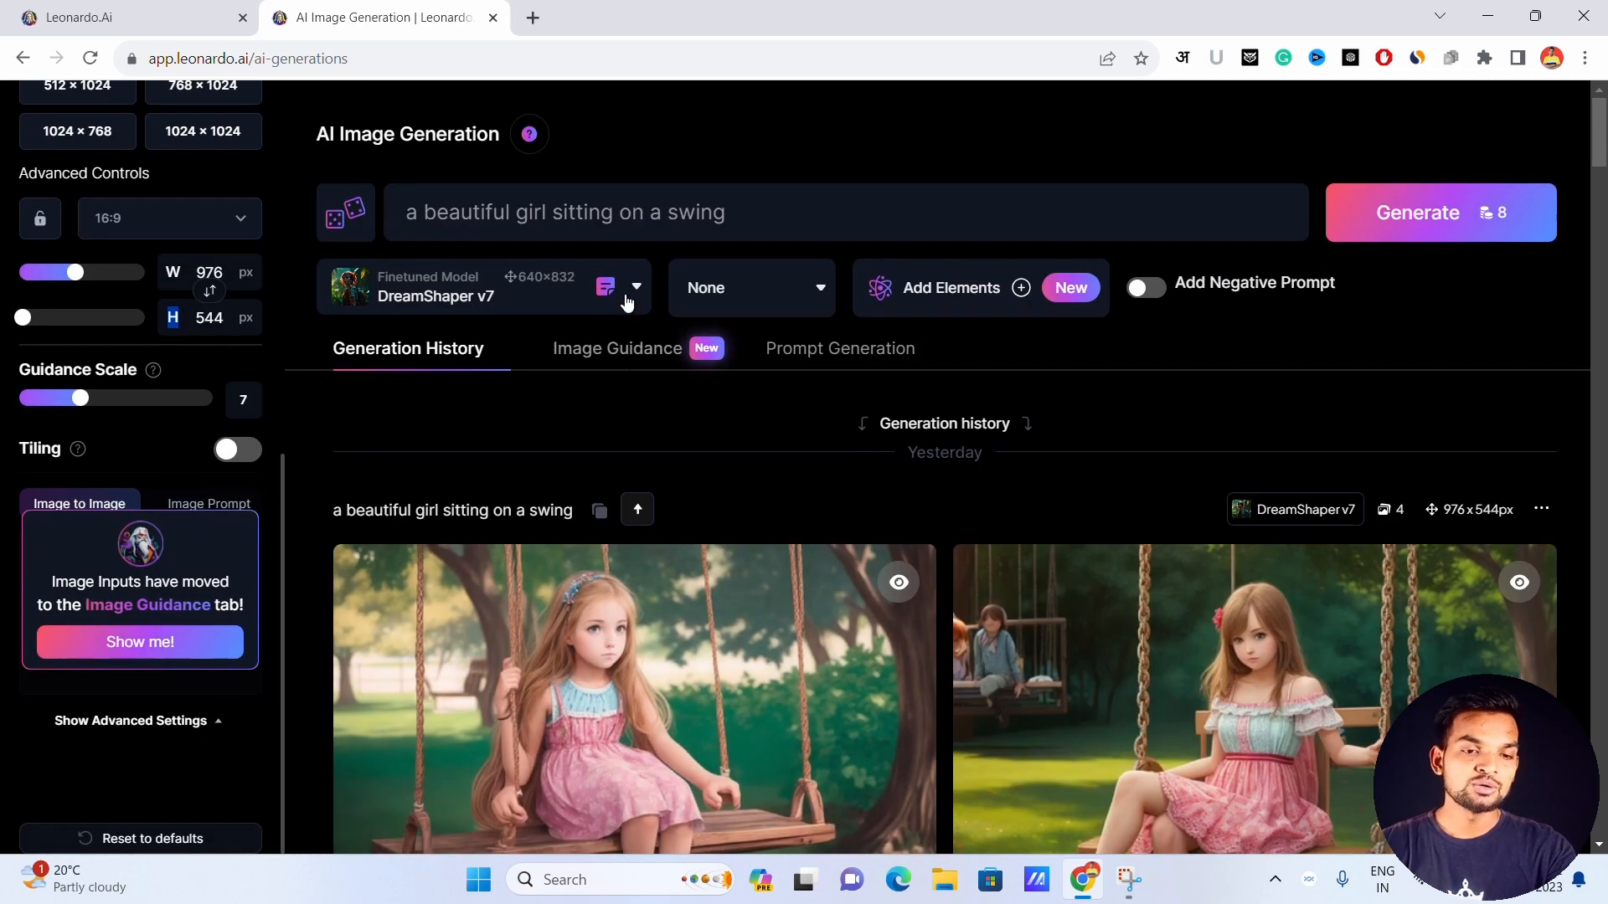
pyautogui.tripleClick(600, 215)
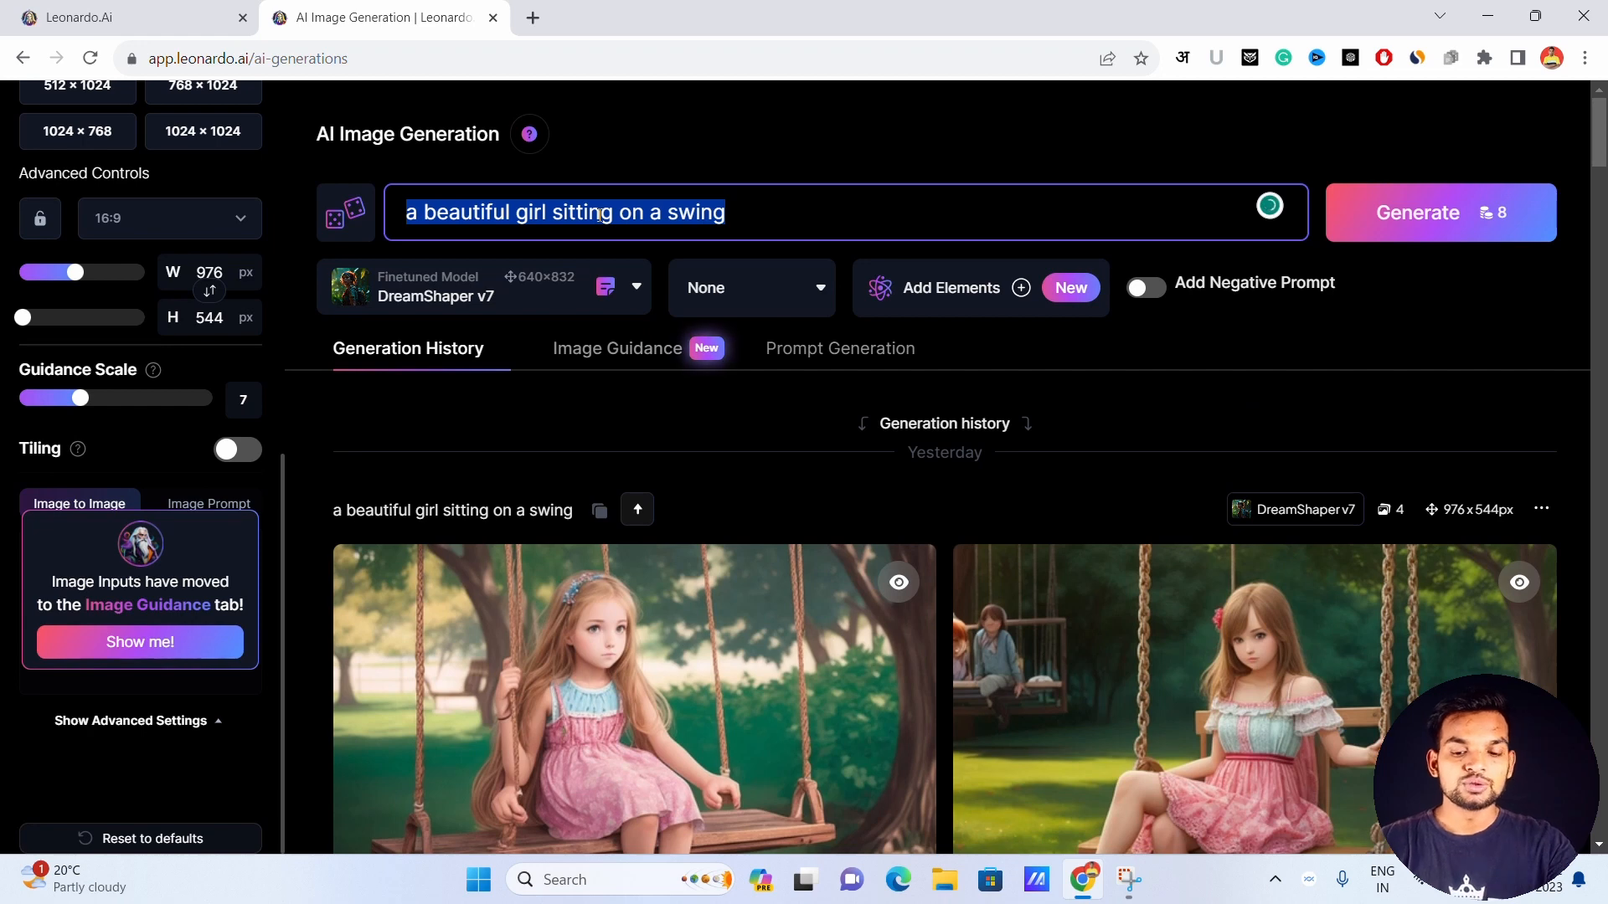
pyautogui.press('BackSpace')
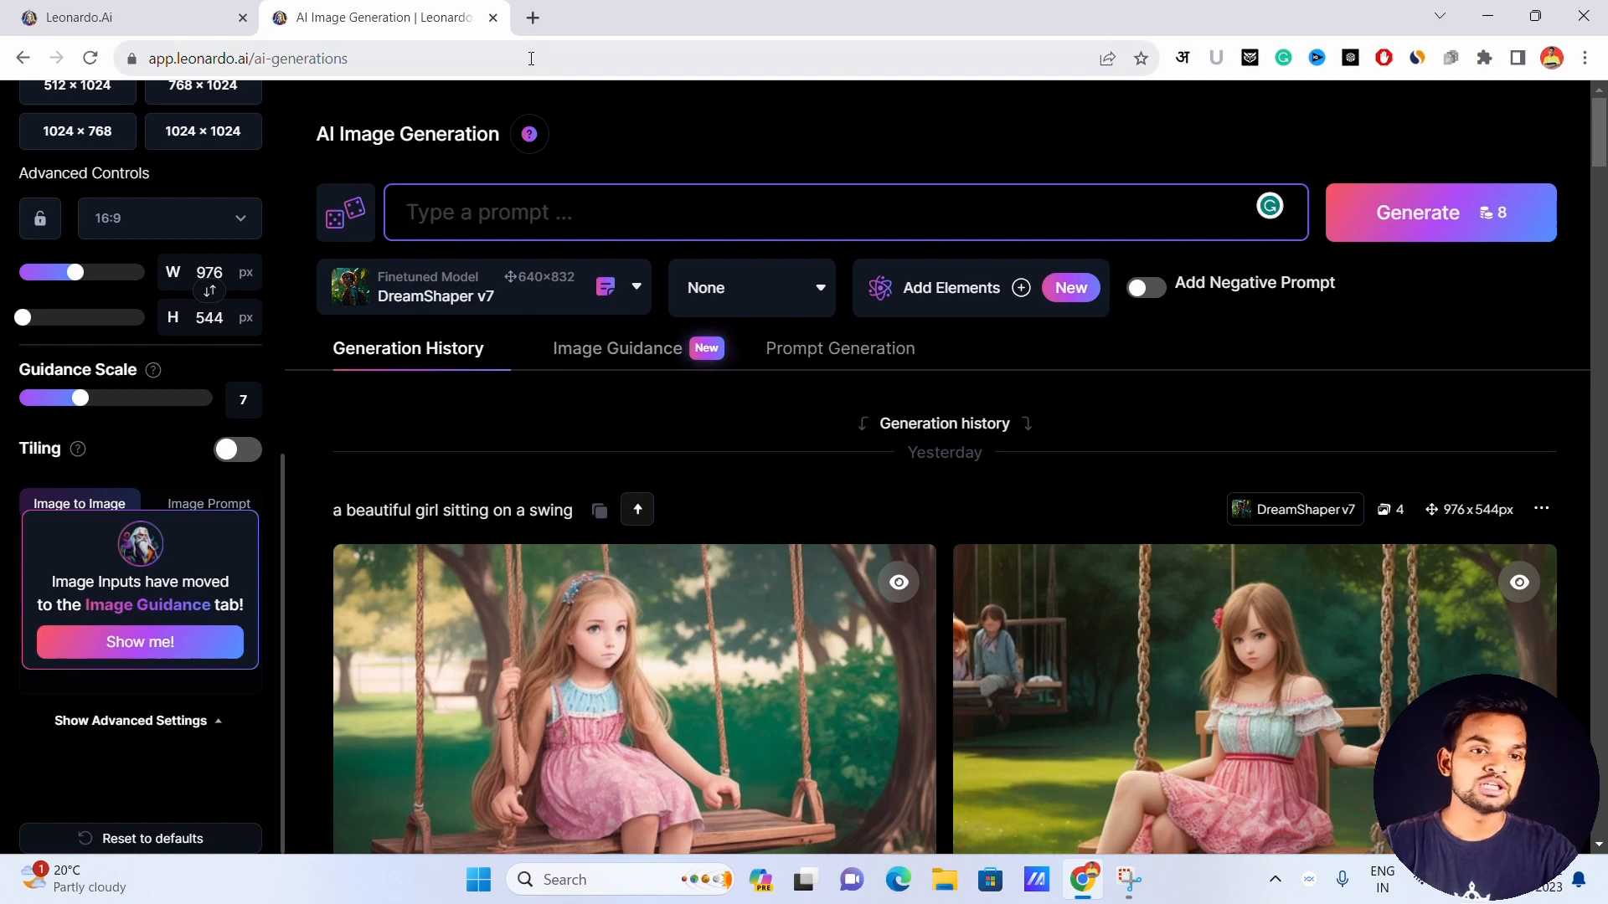
# Search Google for "hindi to english" in a new browser tab
pyautogui.doubleClick(532, 18)
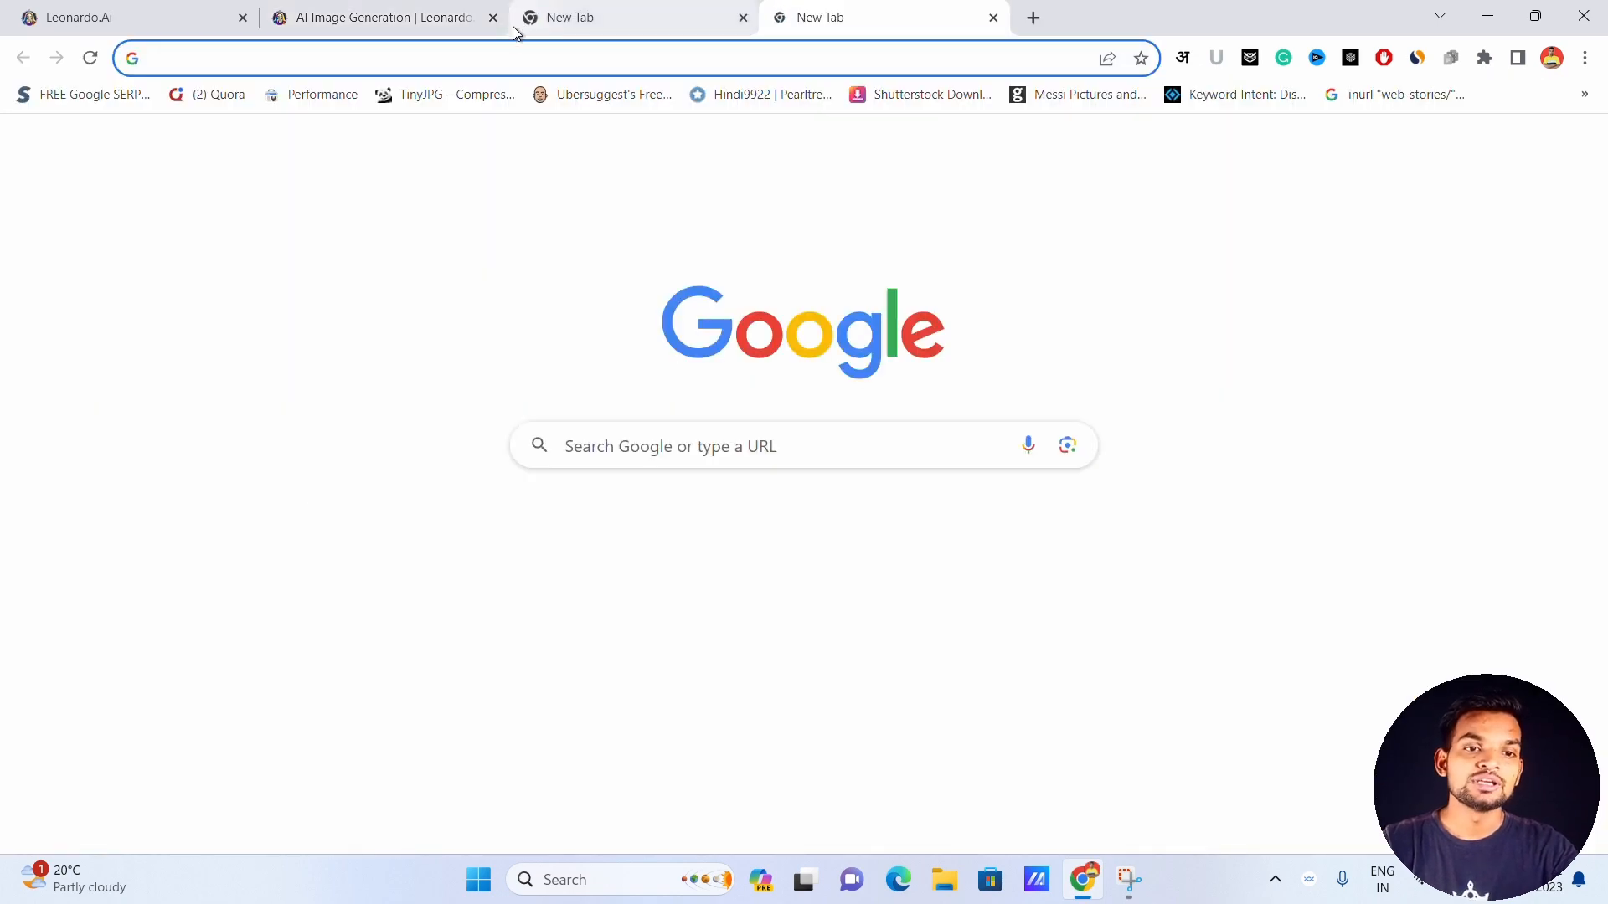
pyautogui.click(517, 57)
pyautogui.write('e')
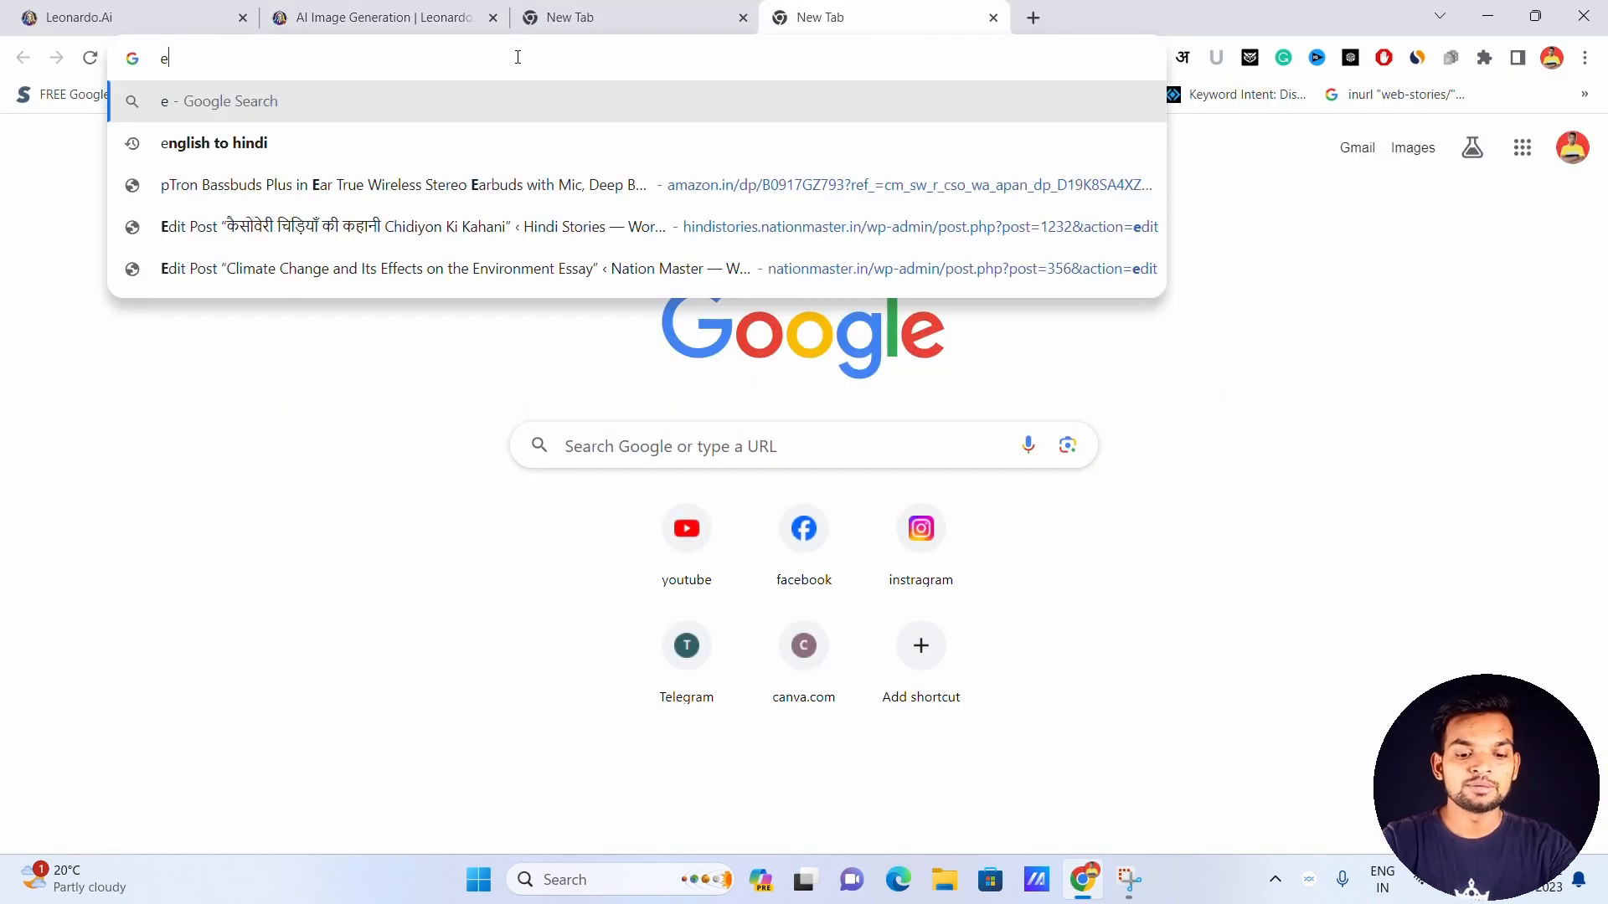
pyautogui.write('ng')
pyautogui.press('BackSpace')
pyautogui.press('BackSpace')
pyautogui.press('BackSpace')
pyautogui.write('hindi')
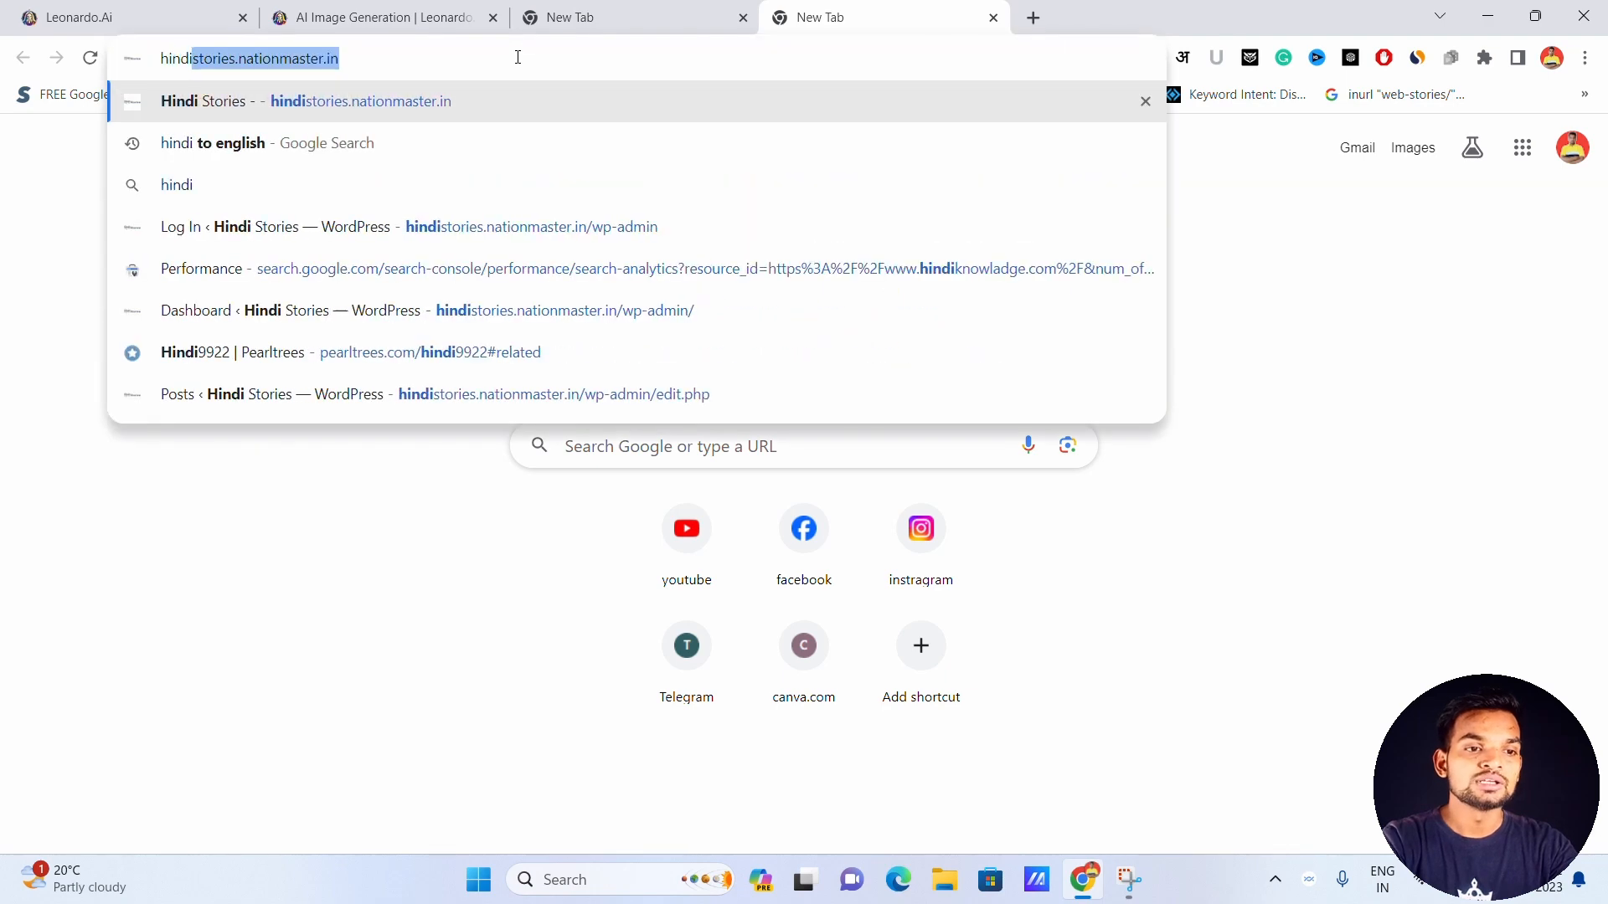
pyautogui.write(' to englih')
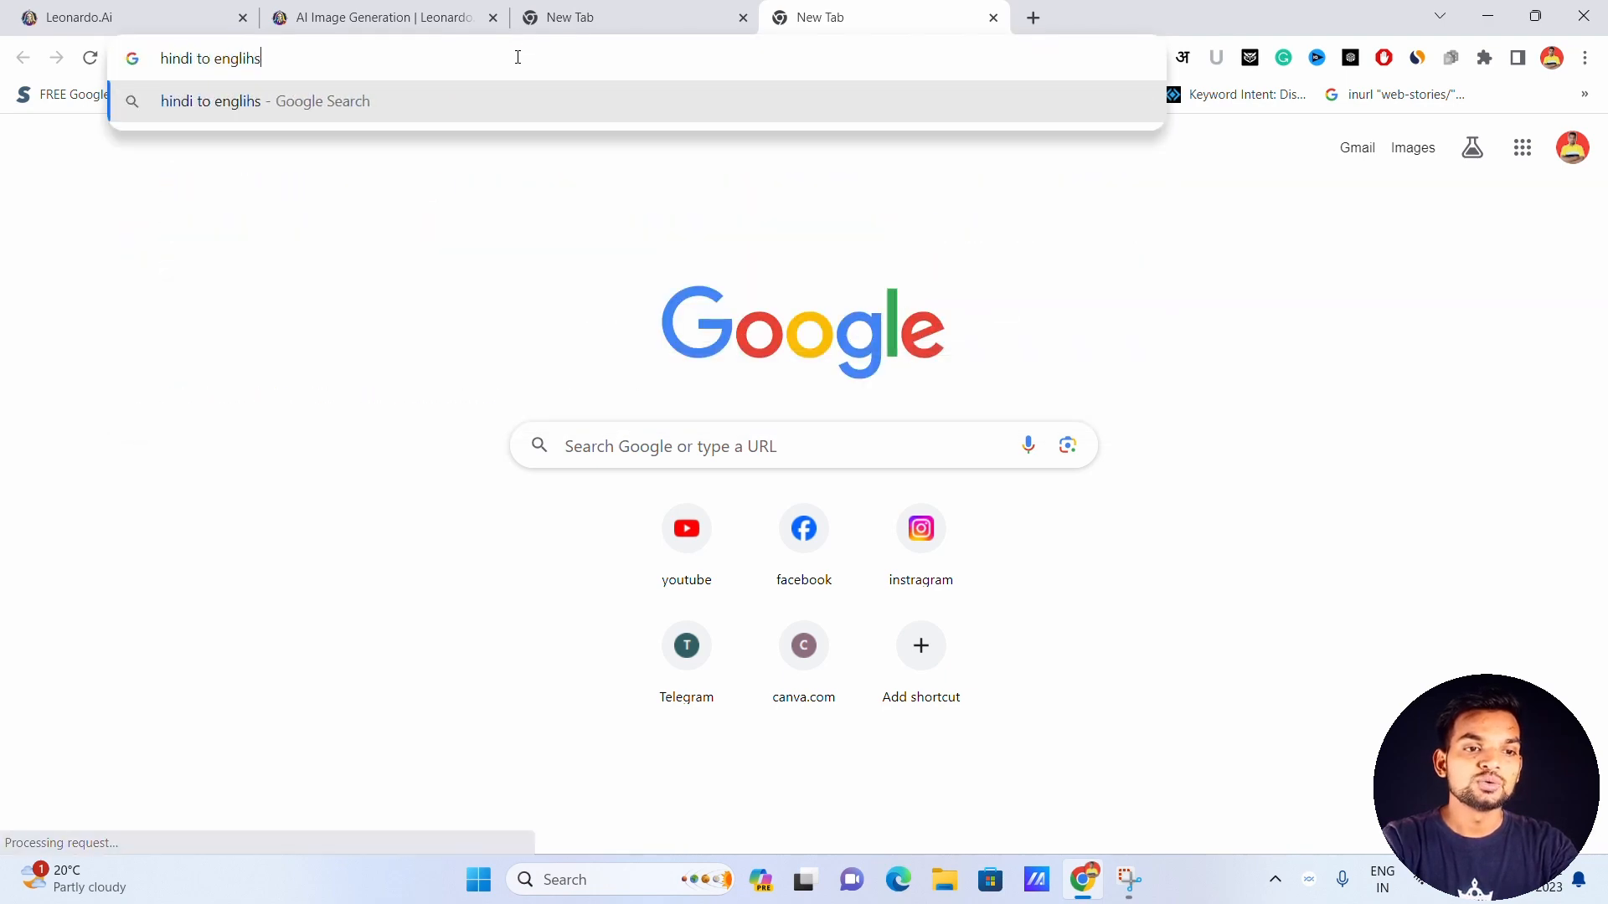
pyautogui.press('BackSpace')
pyautogui.write('sh')
pyautogui.press('Return')
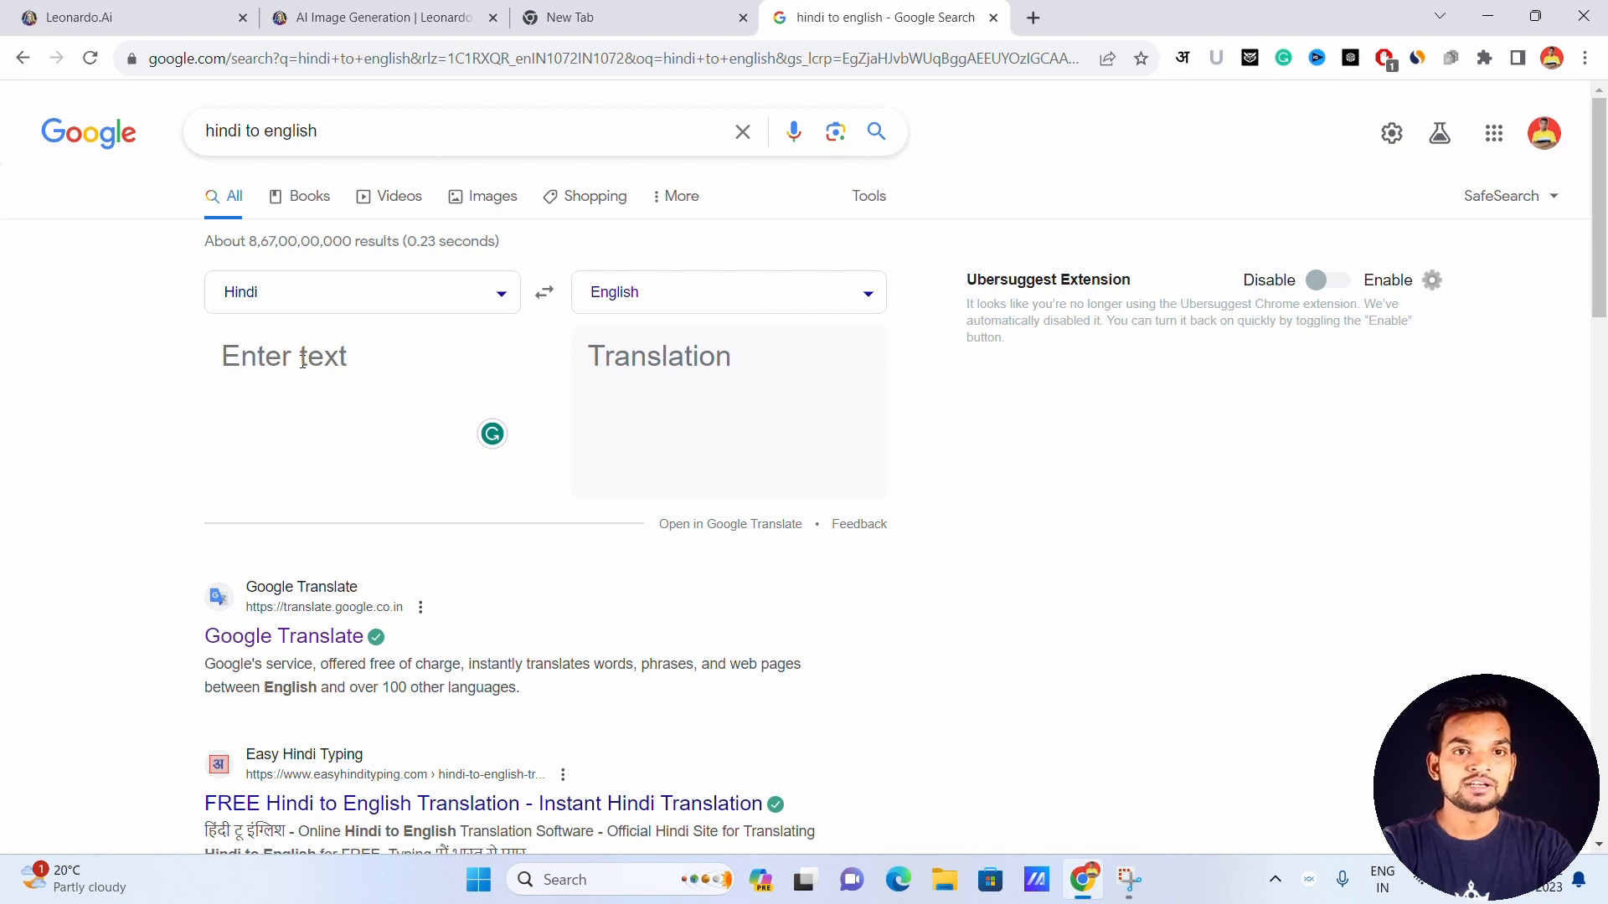
# Translate "laptop ke samne baitha ek ladka" from Hindi to English, with the source text in Hindi script, and copy the translation
pyautogui.write('la')
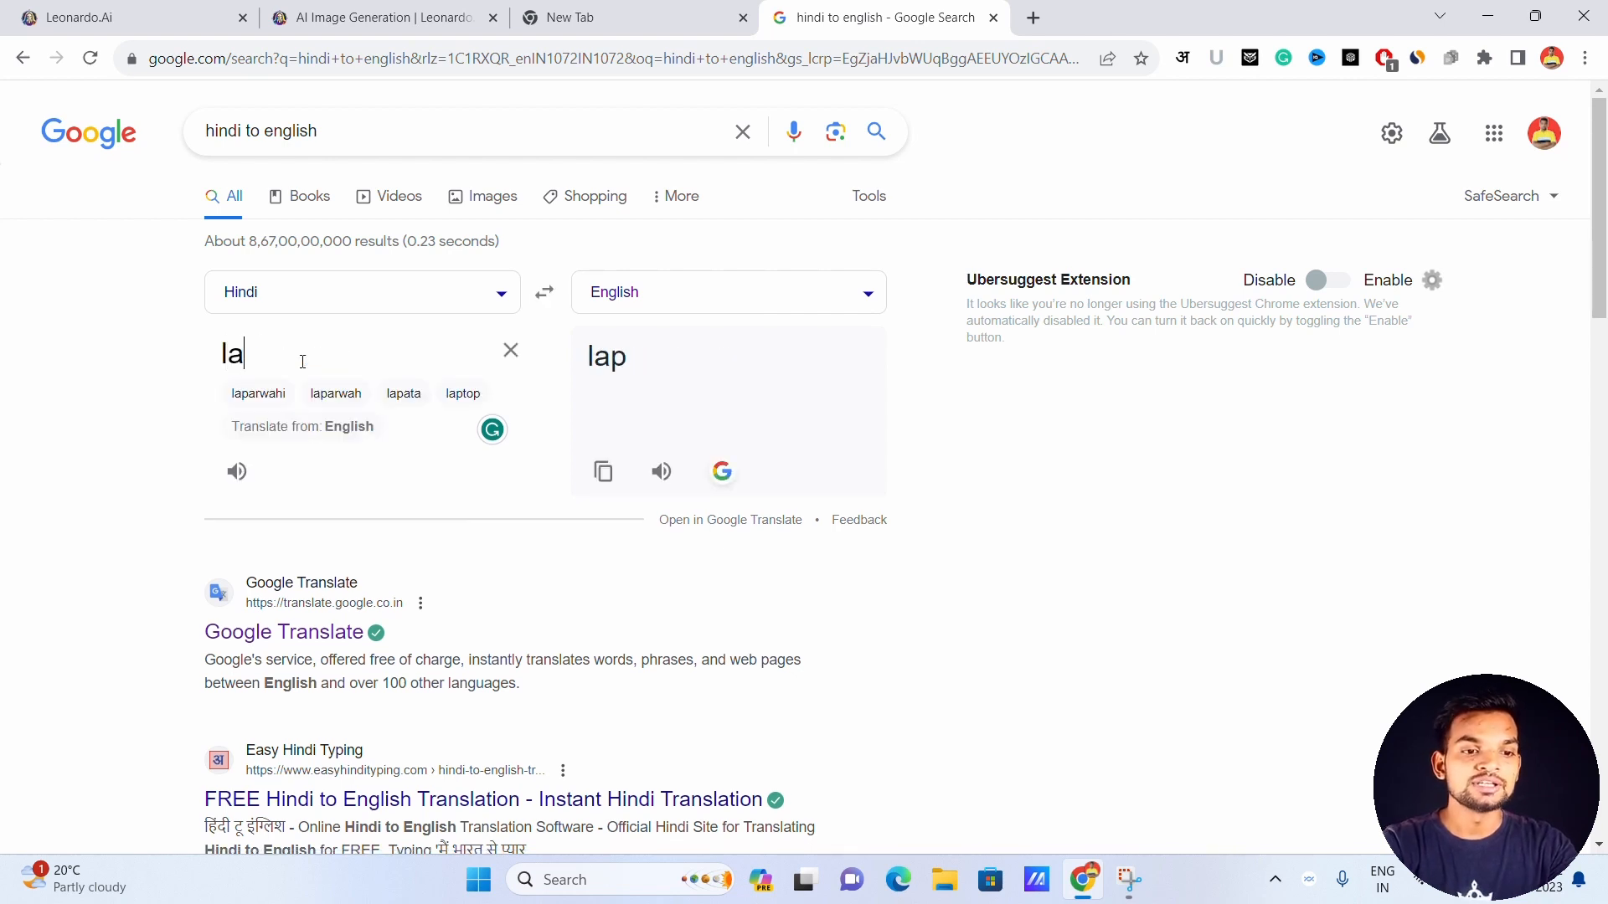
pyautogui.write('p')
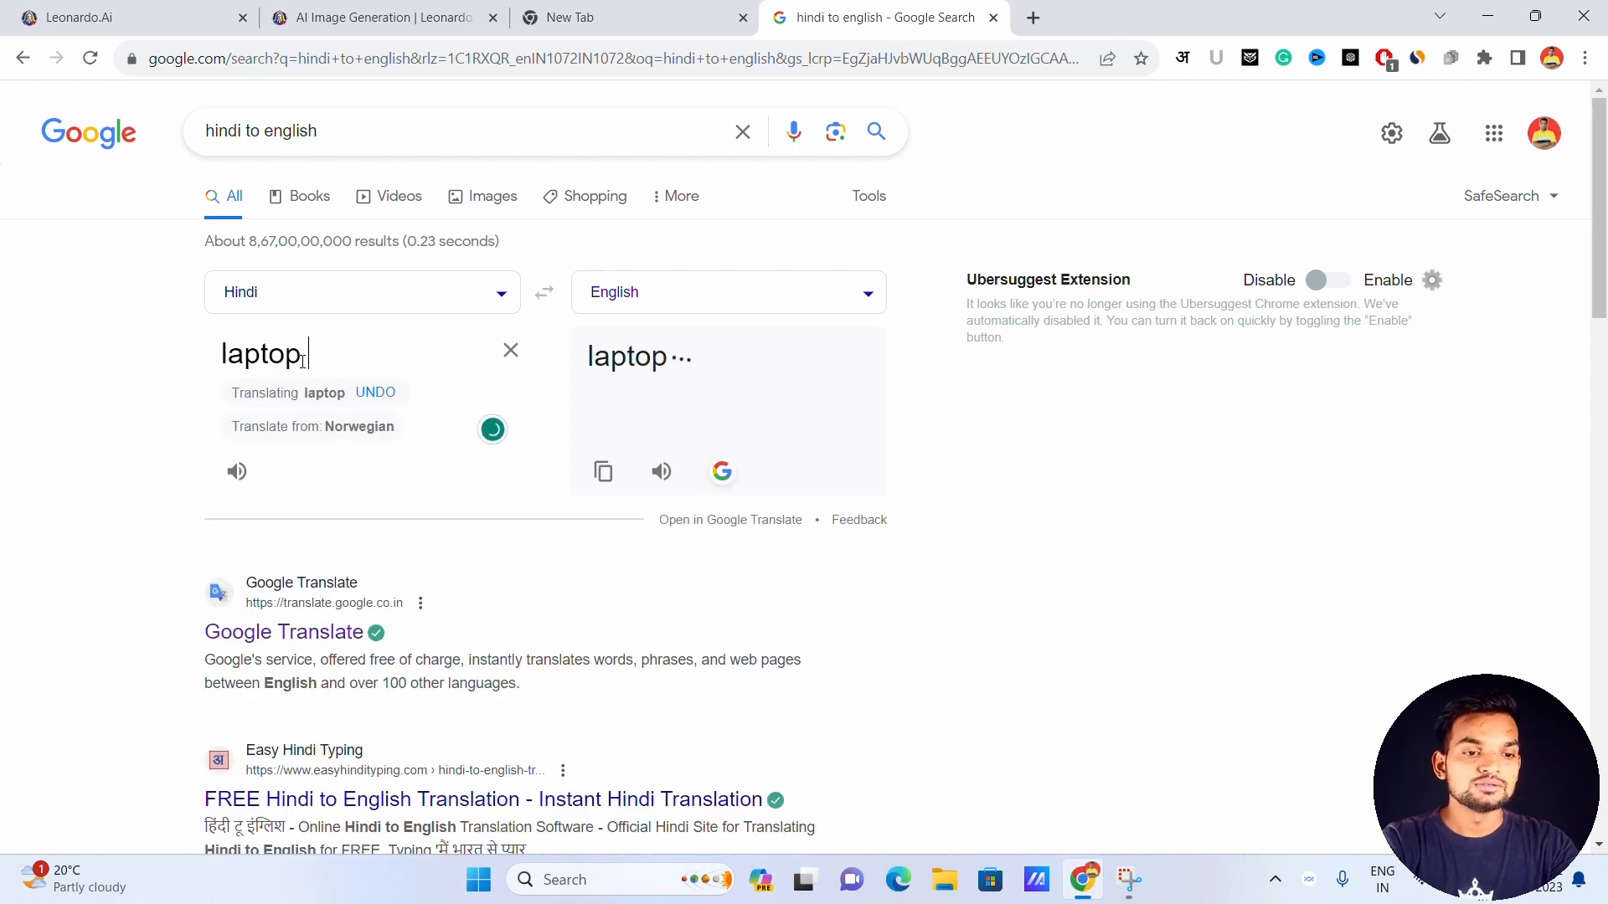
pyautogui.write('ptop ke samne baith')
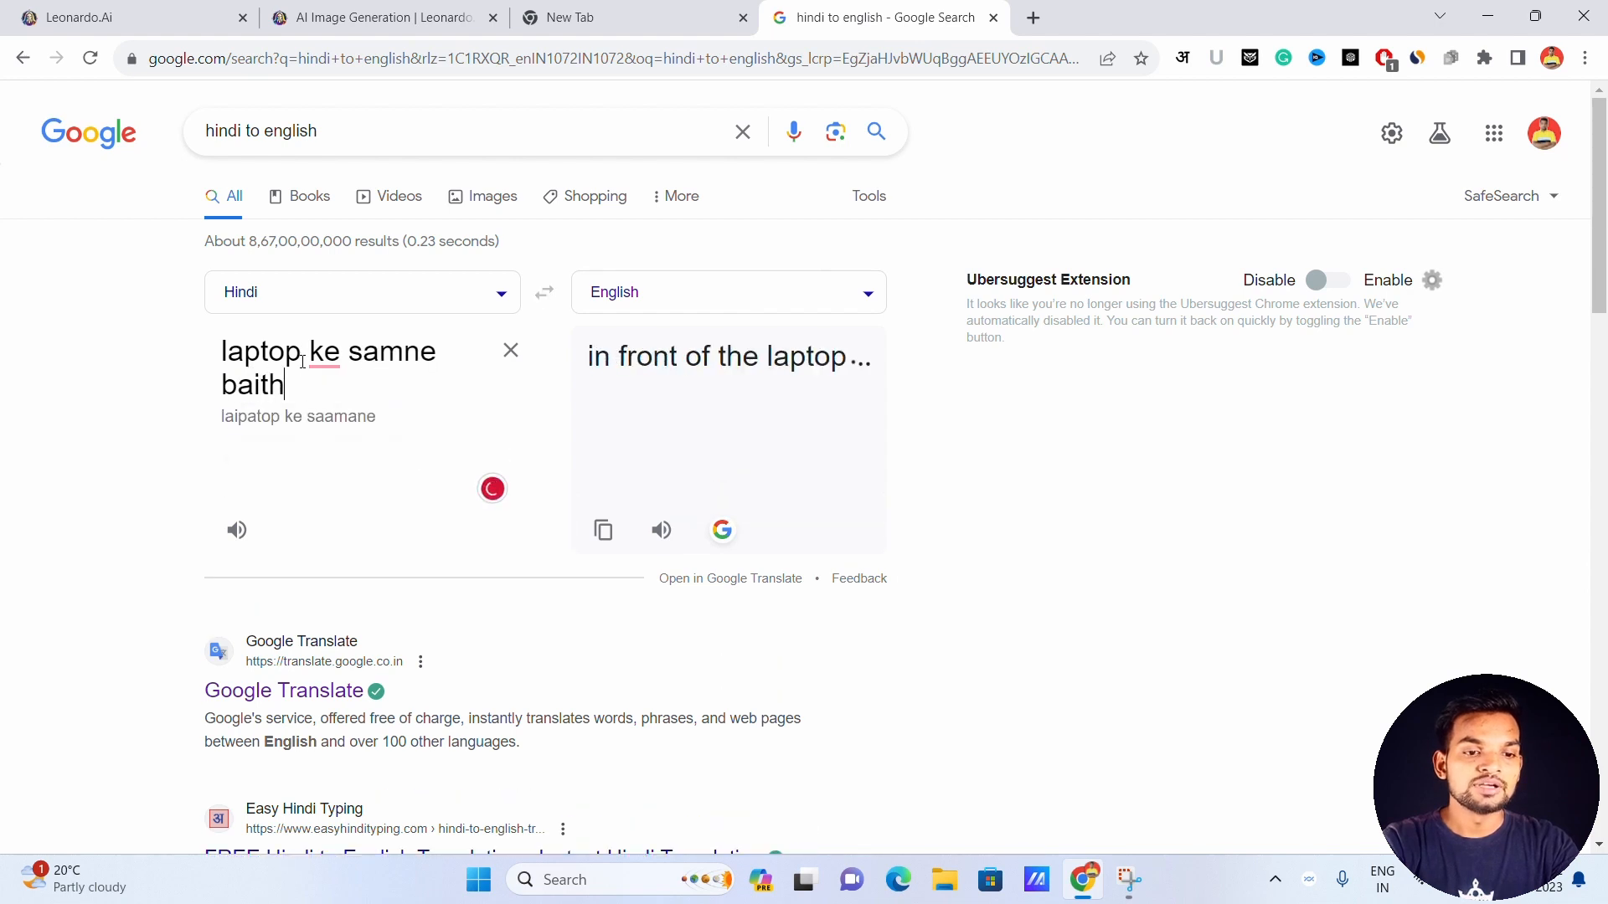
pyautogui.write('a ek ladka')
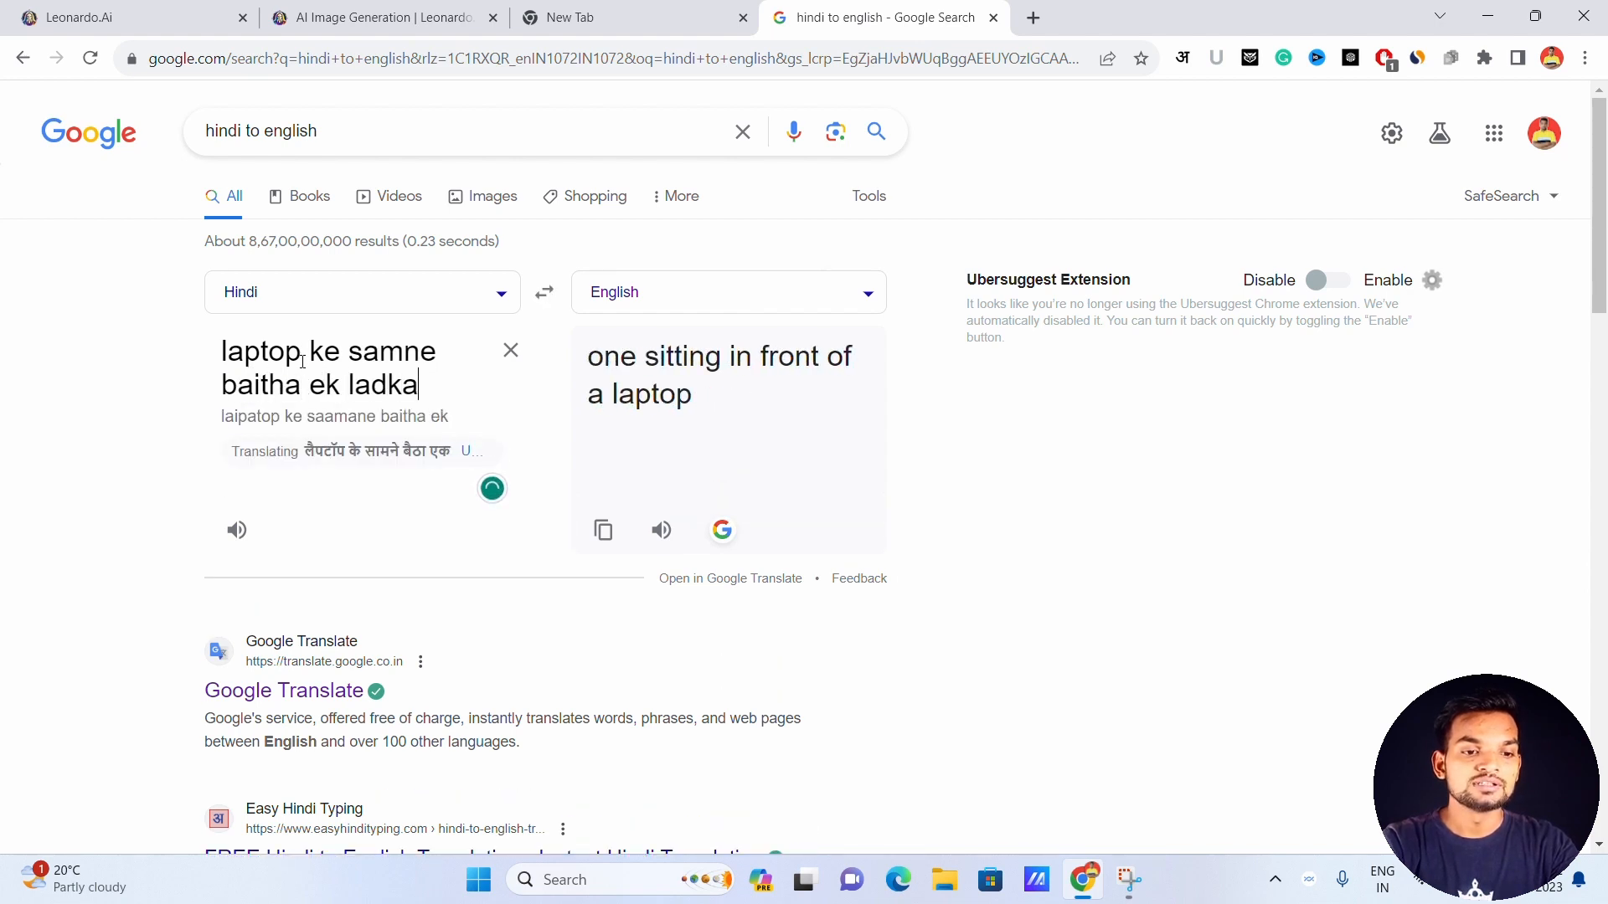
pyautogui.click(355, 474)
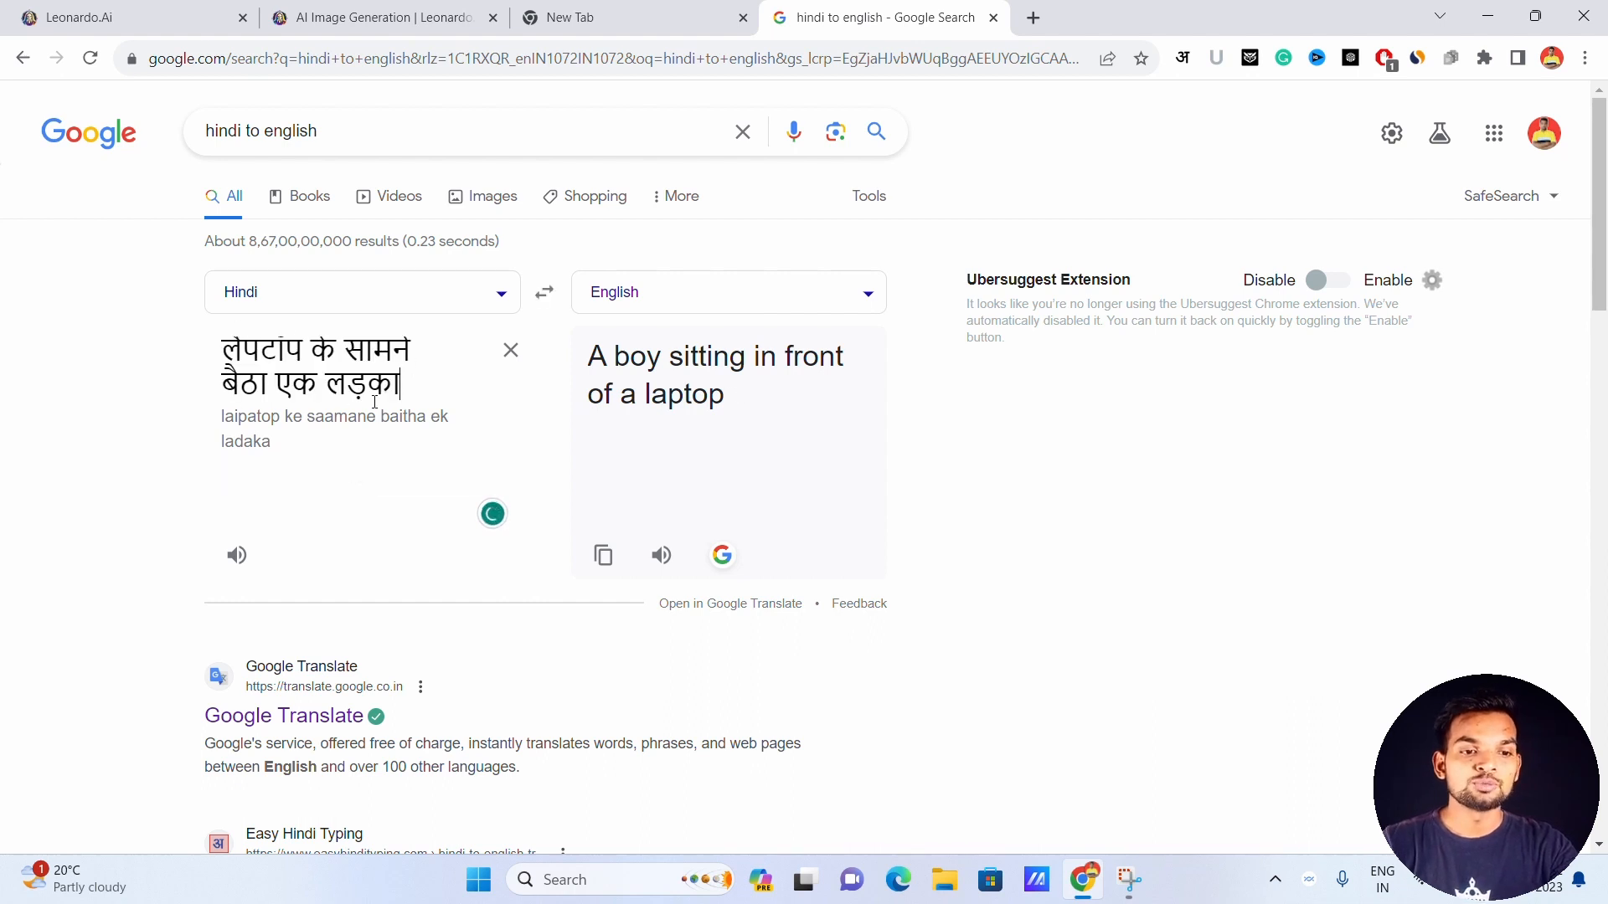
pyautogui.tripleClick(712, 388)
pyautogui.hotkey('ctrl', 'c')
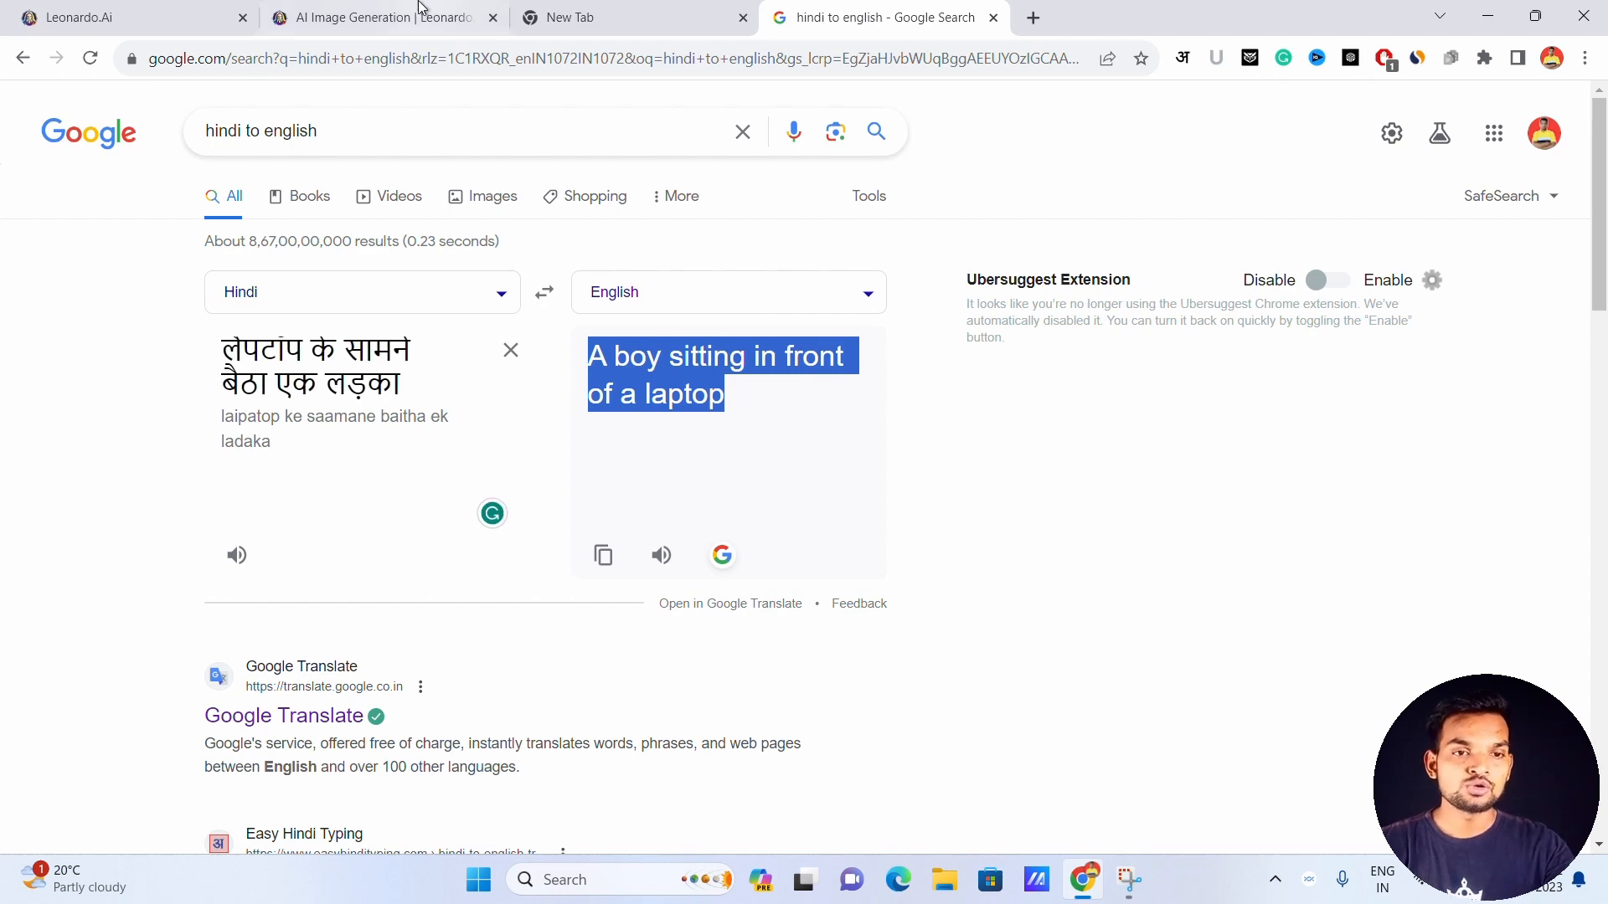
# In Leonardo.Ai, generate images from the copied prompt "A boy sitting in front of a laptop" and look through the results
pyautogui.click(386, 20)
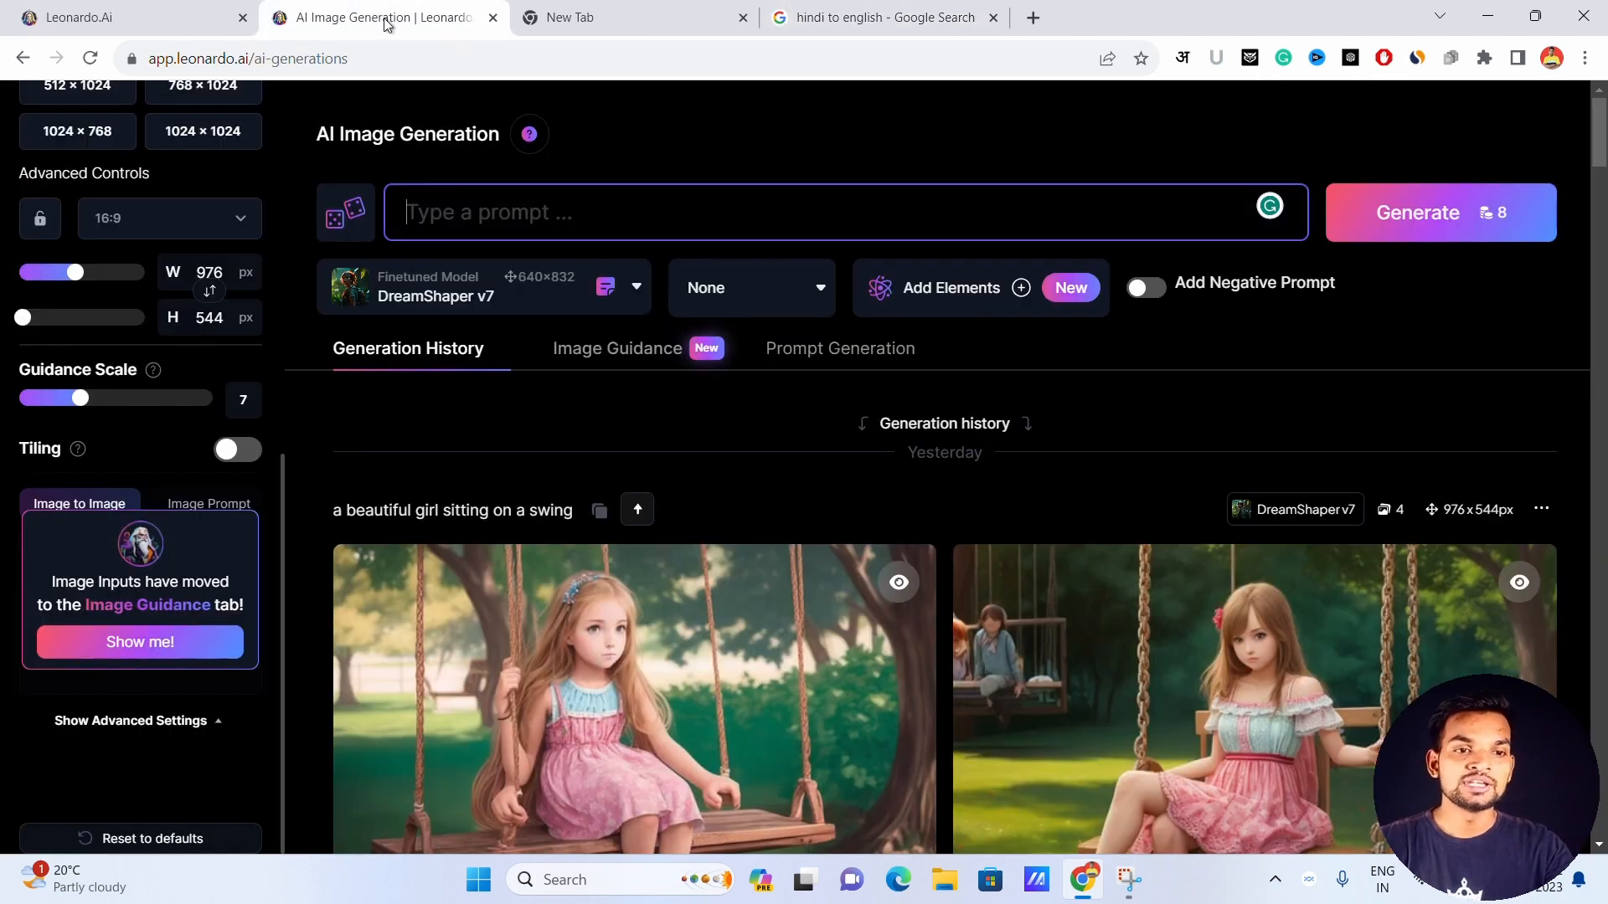
pyautogui.click(470, 210)
pyautogui.hotkey('ctrl', 'v')
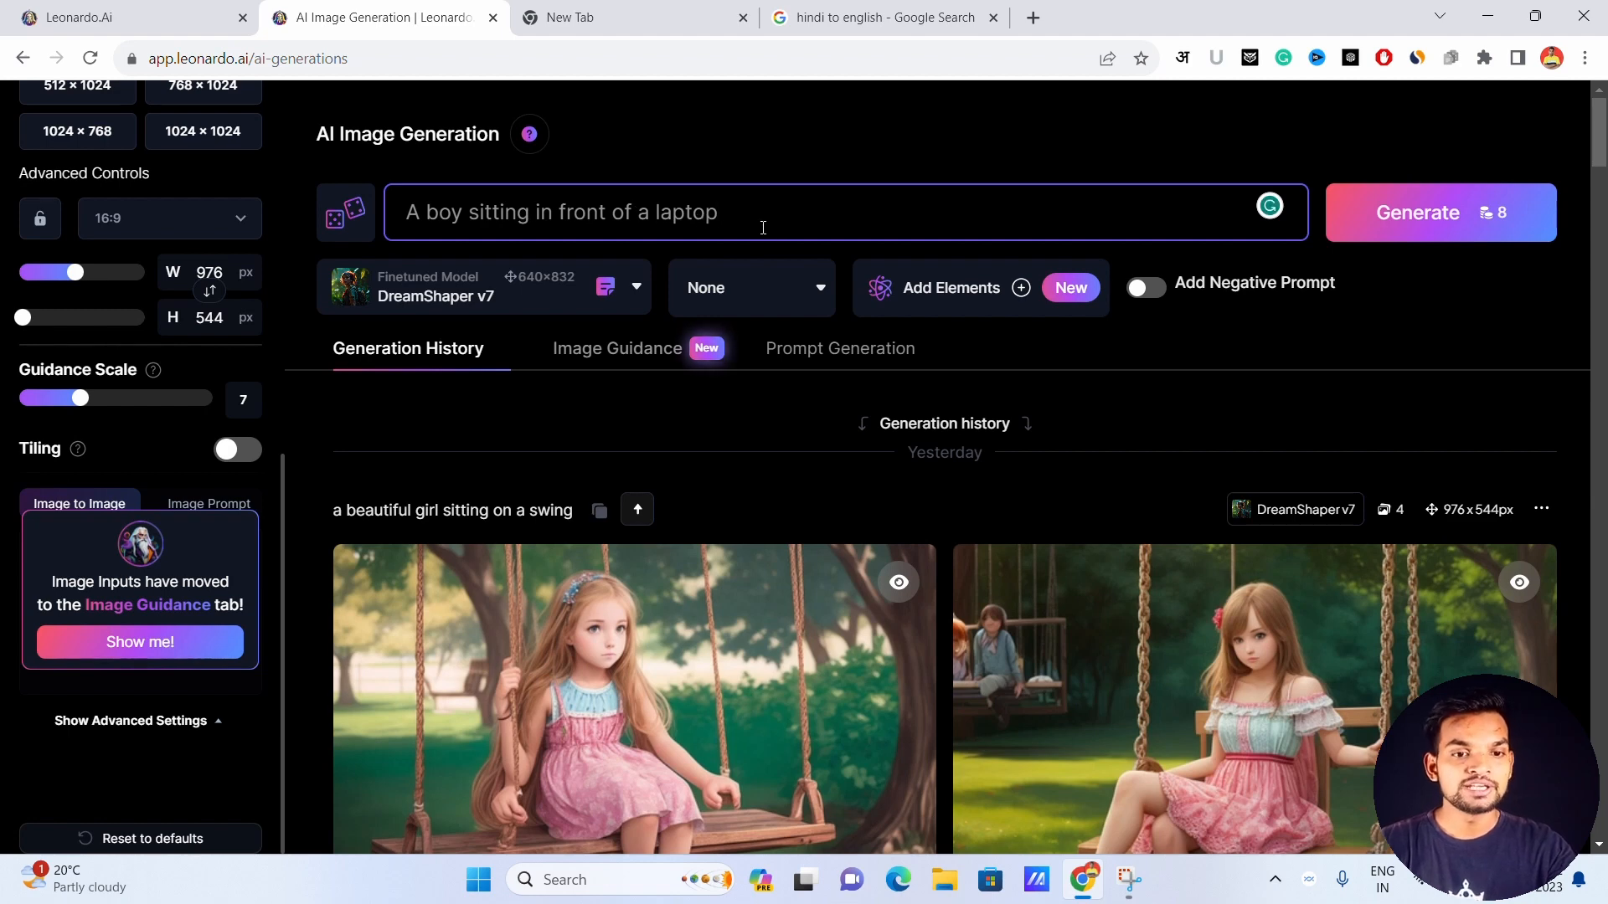
pyautogui.click(1419, 217)
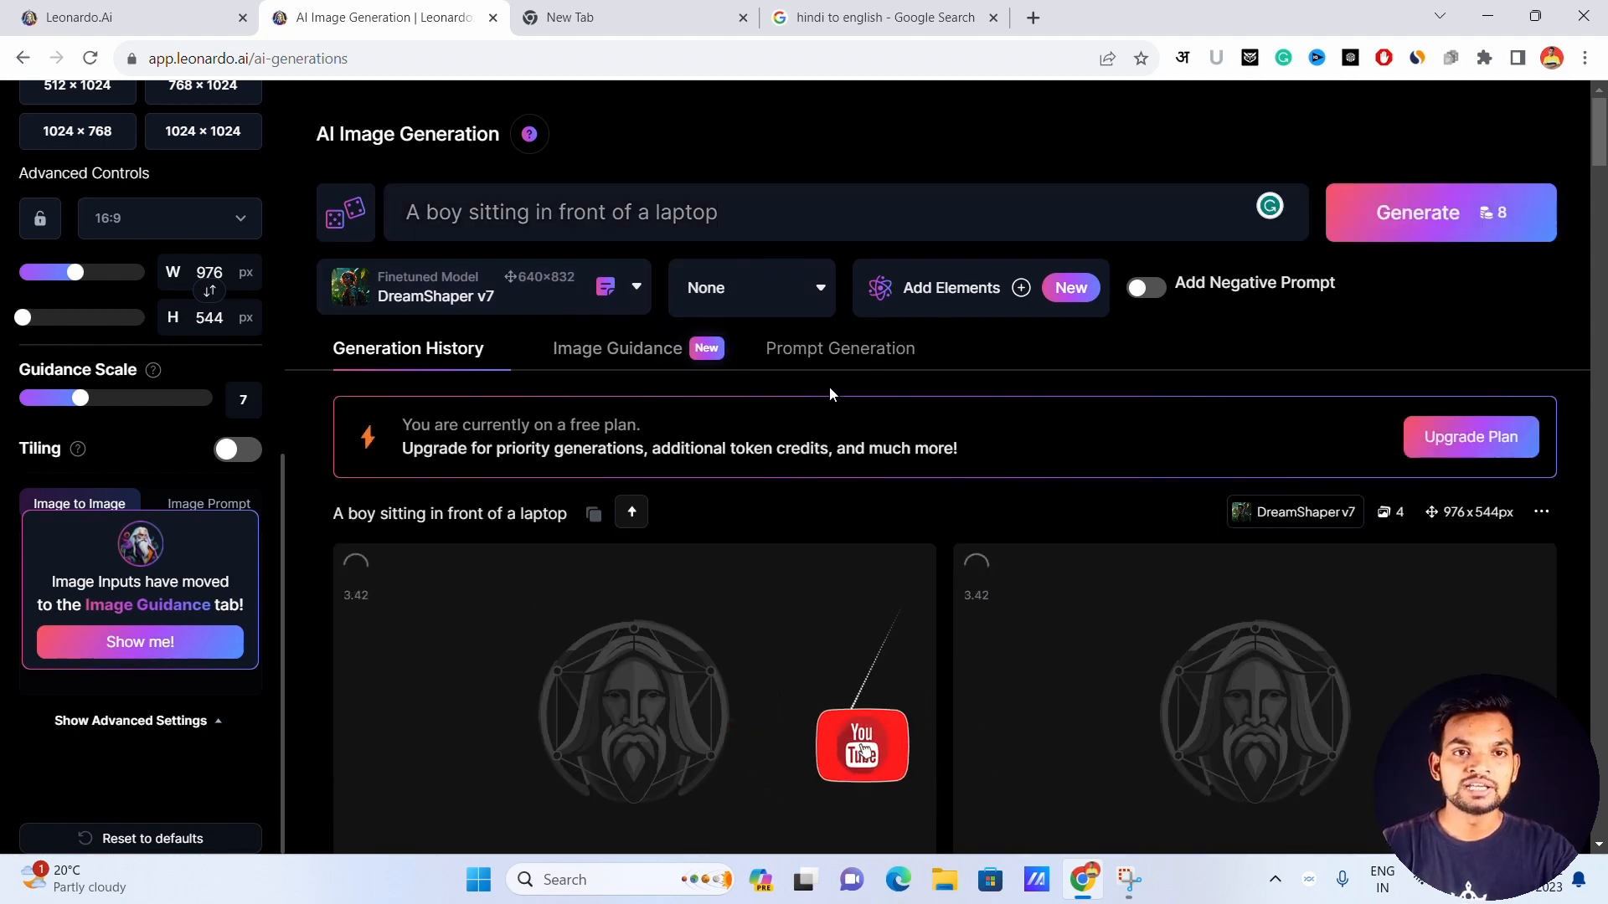
pyautogui.scroll(-2, 828, 435)
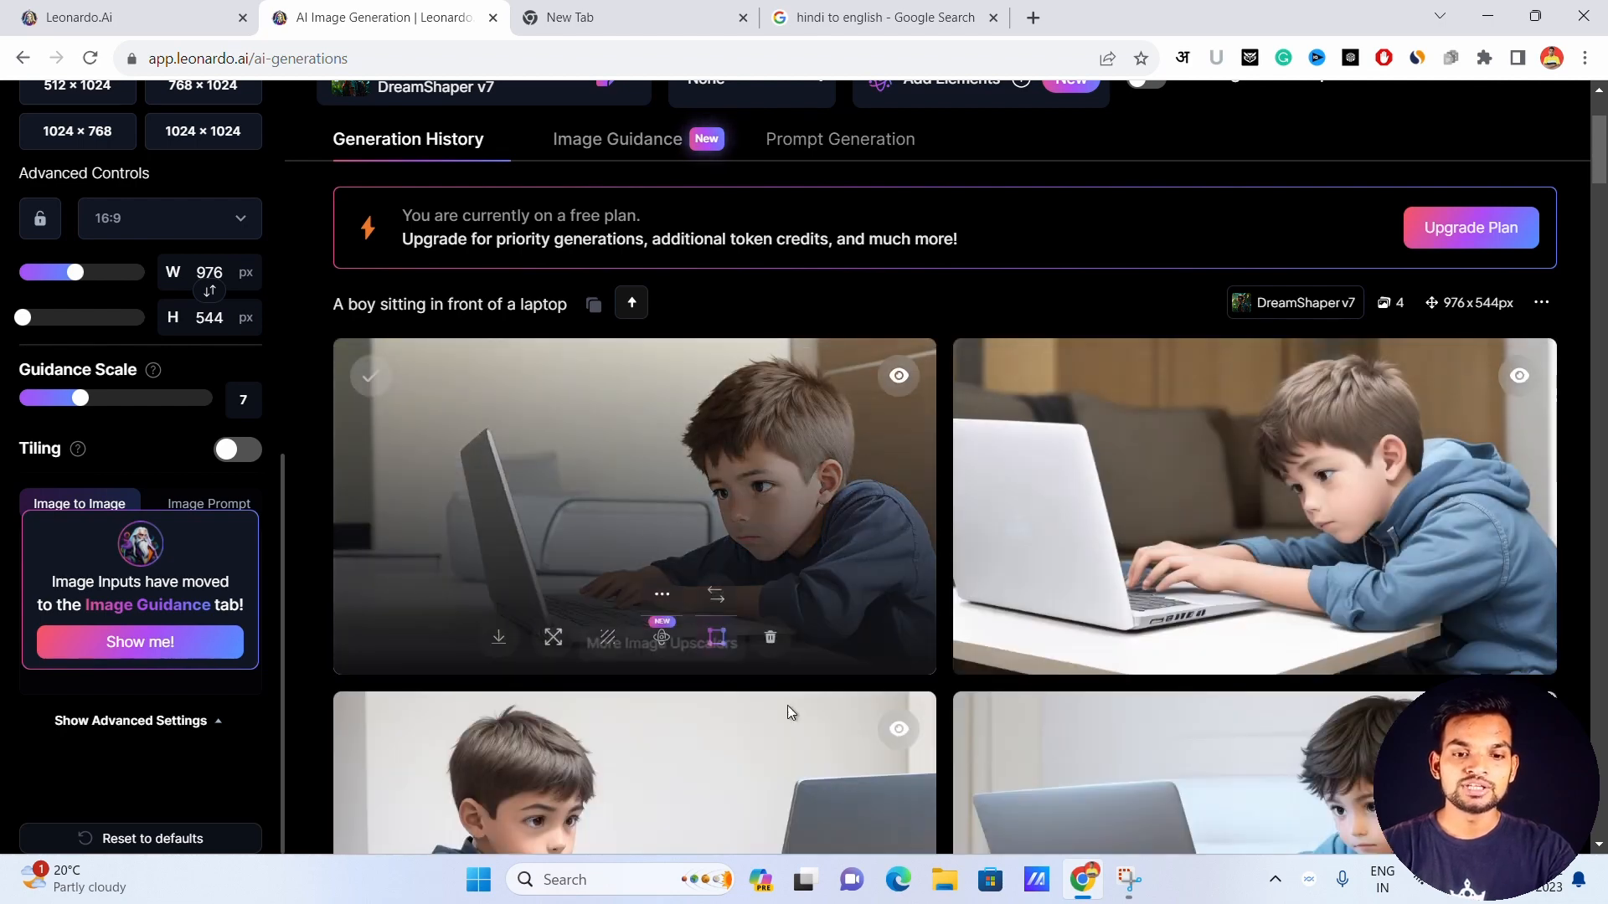
pyautogui.scroll(3, 567, 211)
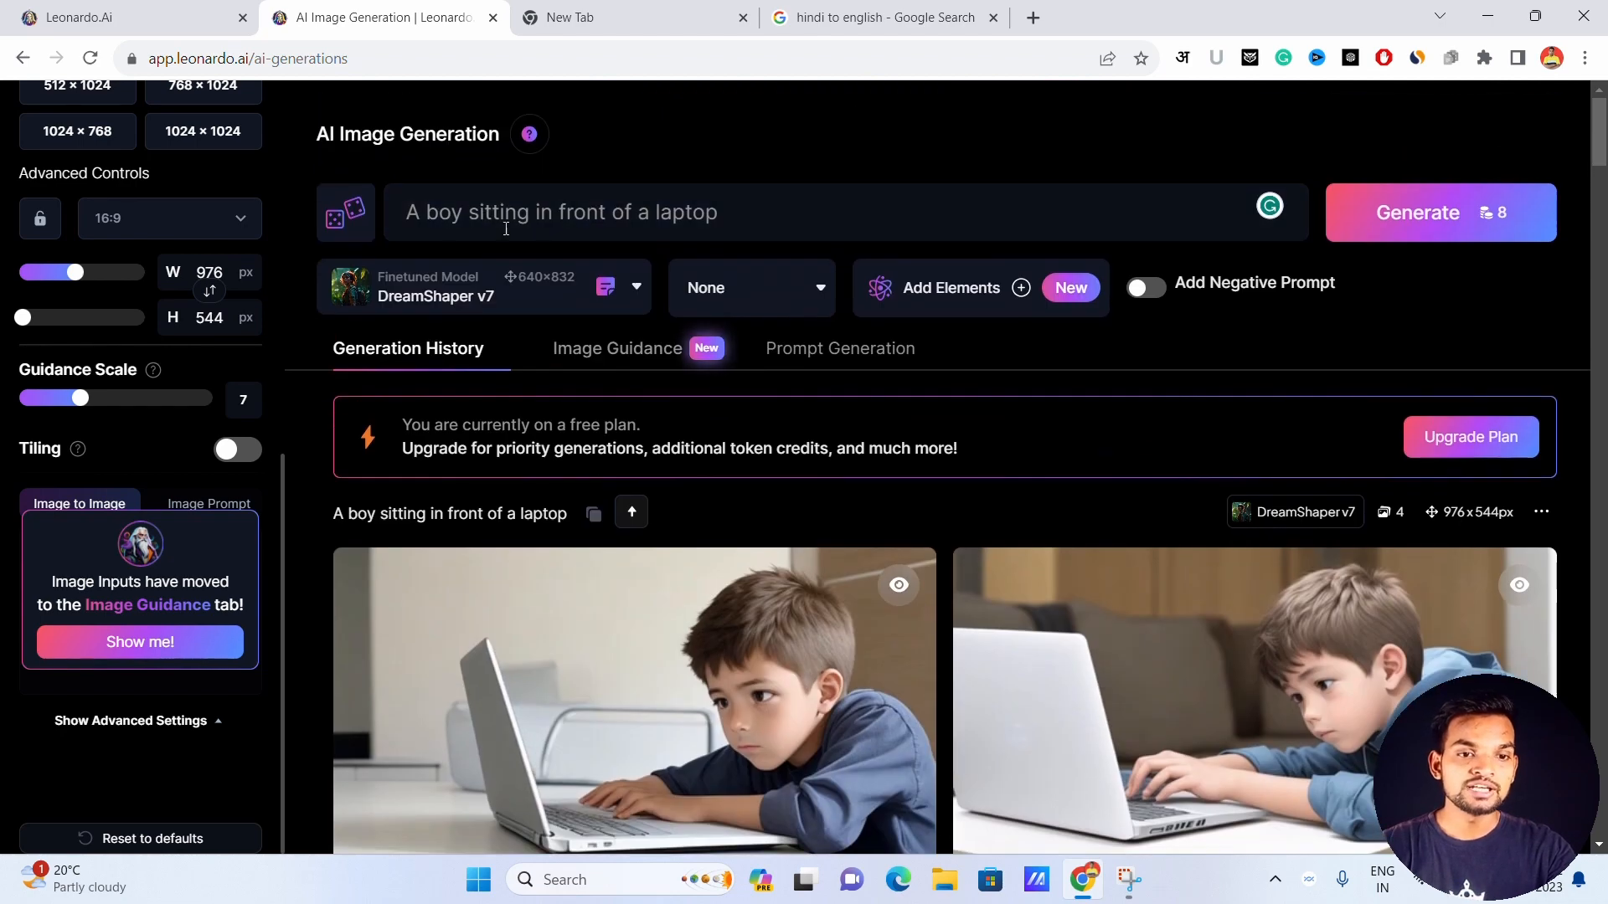
pyautogui.scroll(-5, 657, 369)
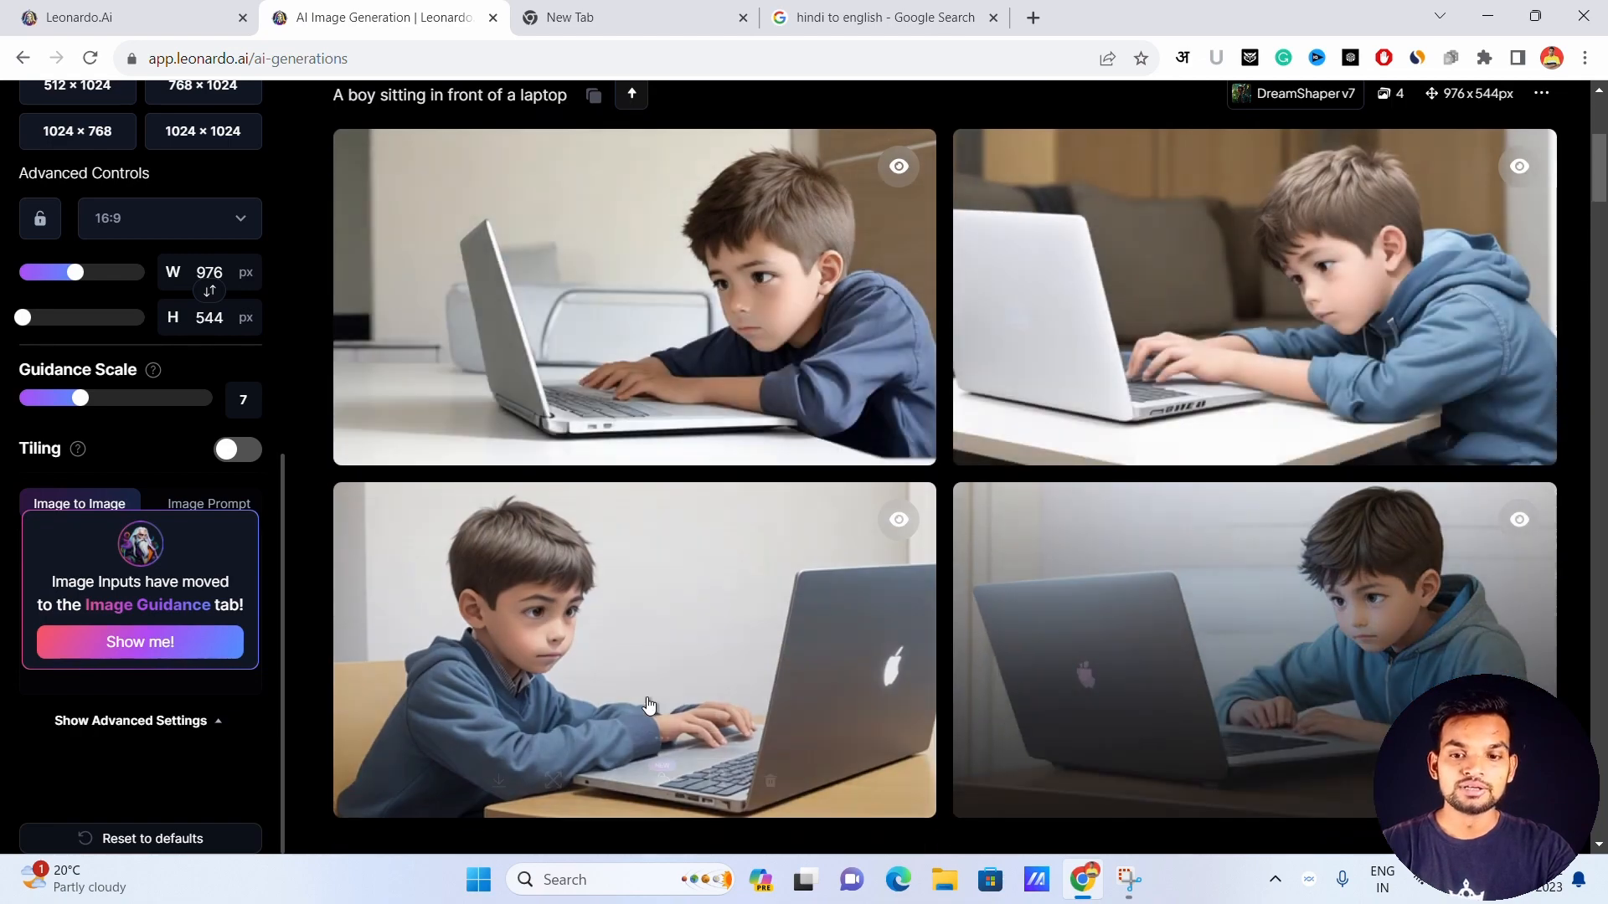
# Back in the Google translator, replace the source text with "tajmahal ke samne khada ek ghoda", convert it to Hindi script and copy the English translation
pyautogui.click(596, 13)
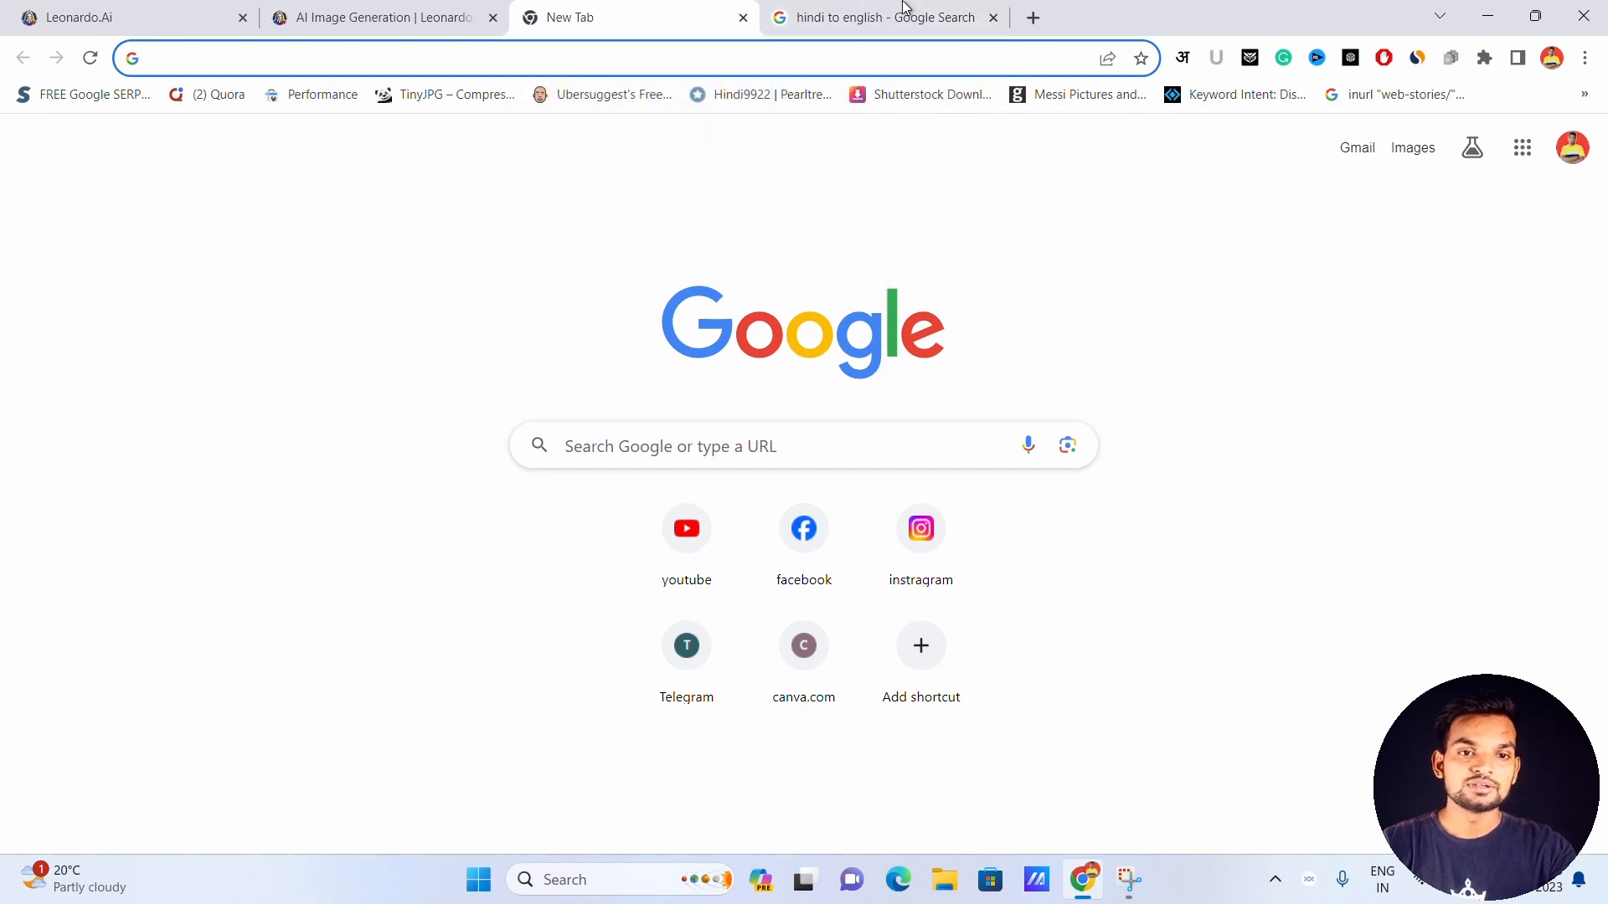
pyautogui.click(960, 12)
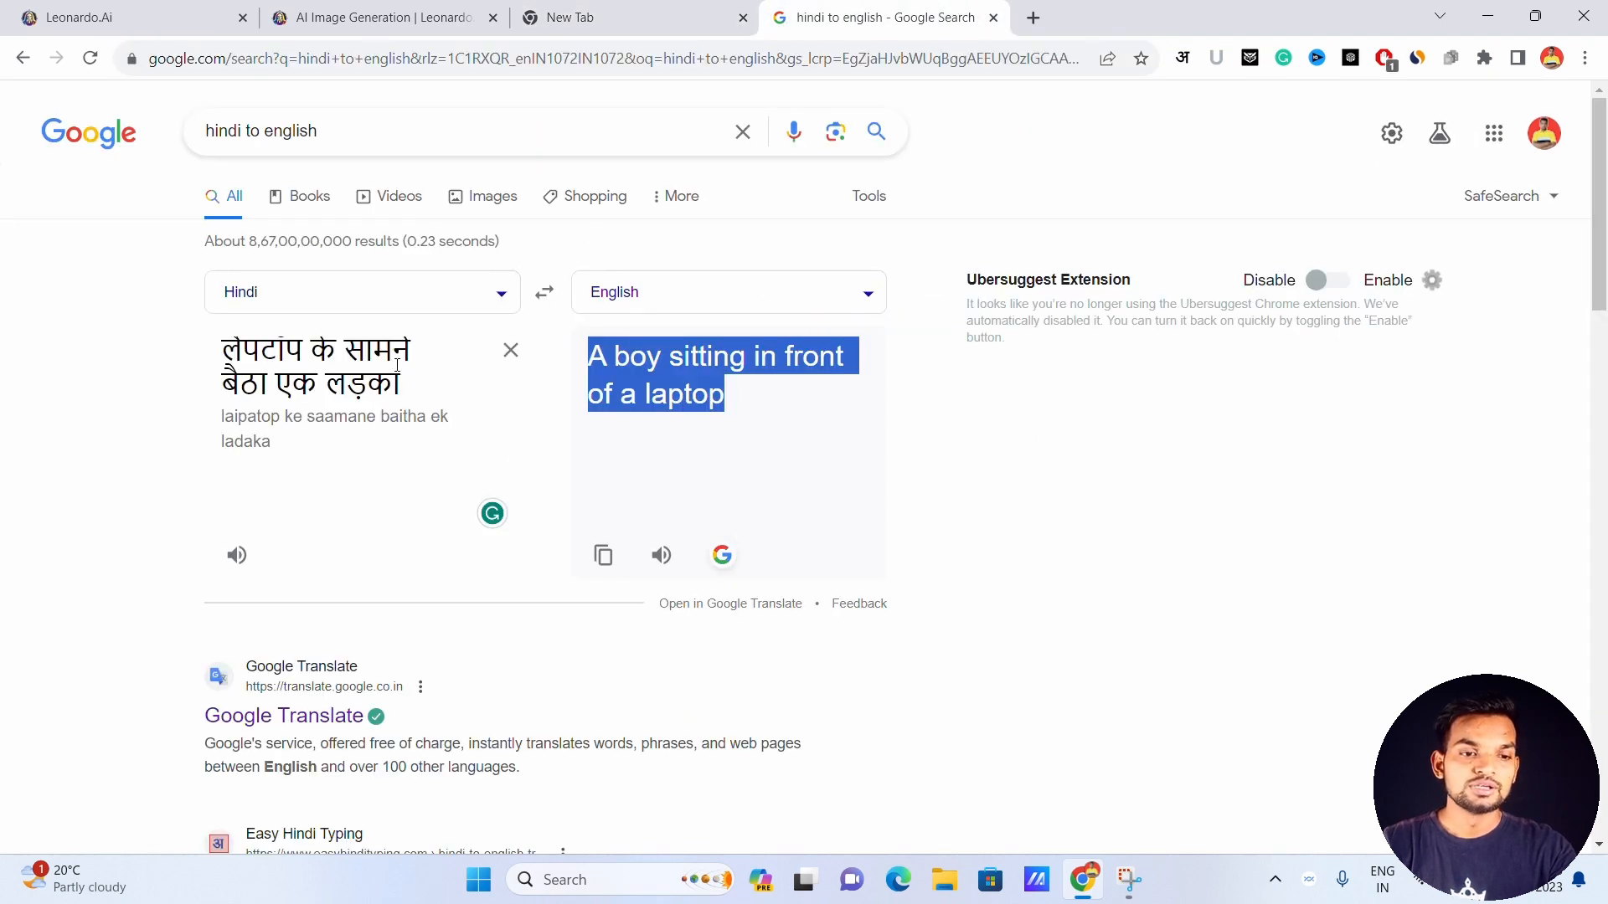
pyautogui.click(511, 350)
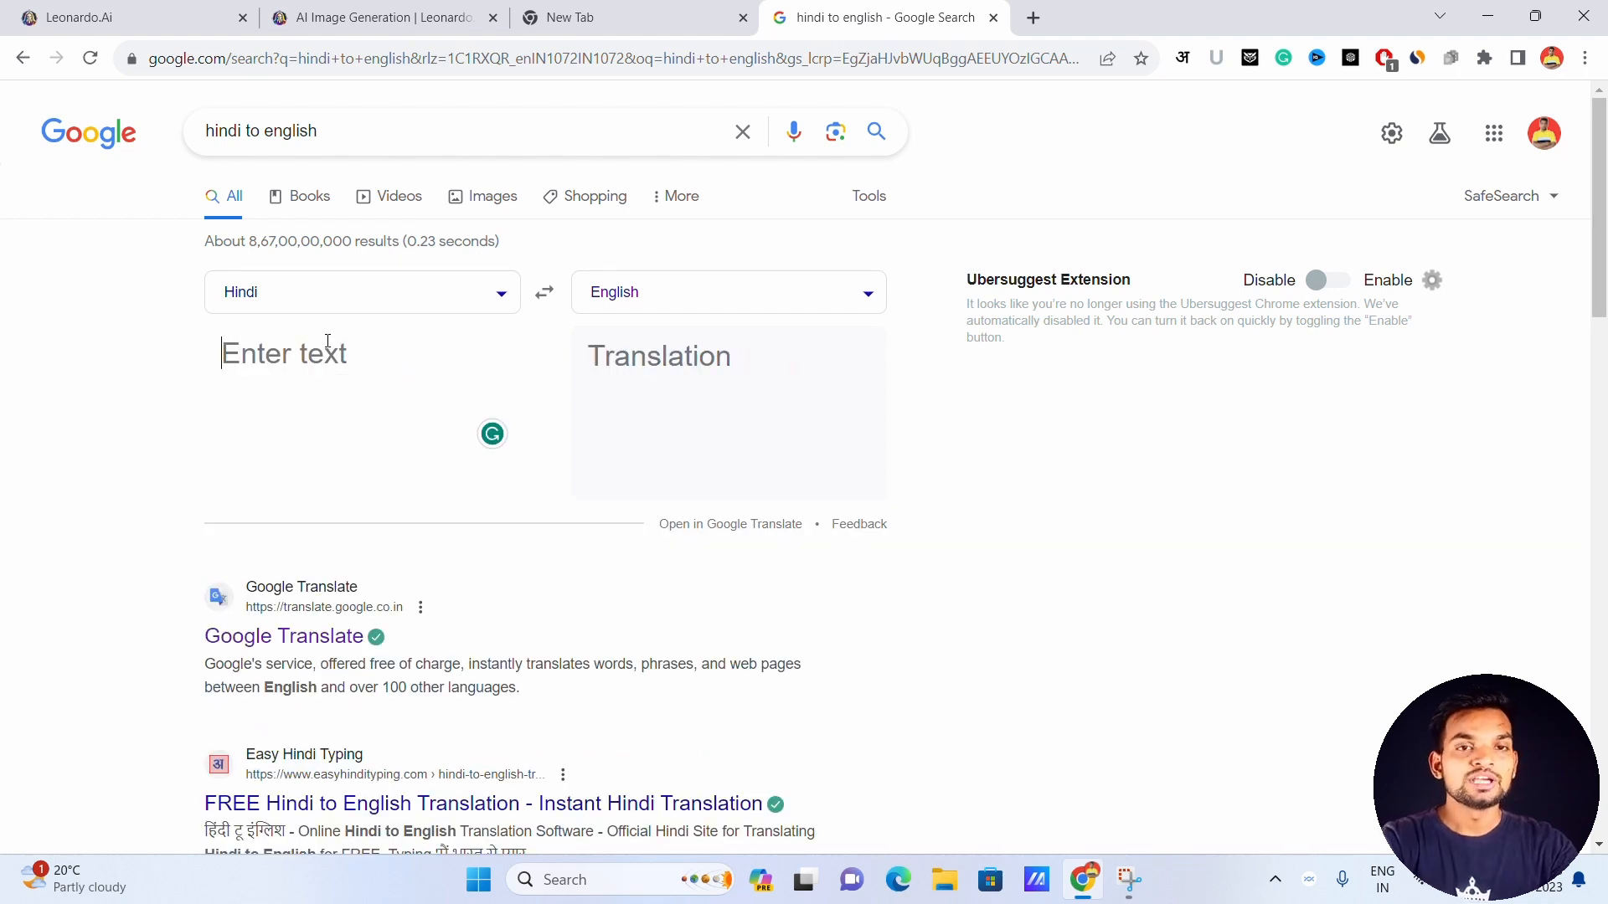
pyautogui.write('tajmahal ')
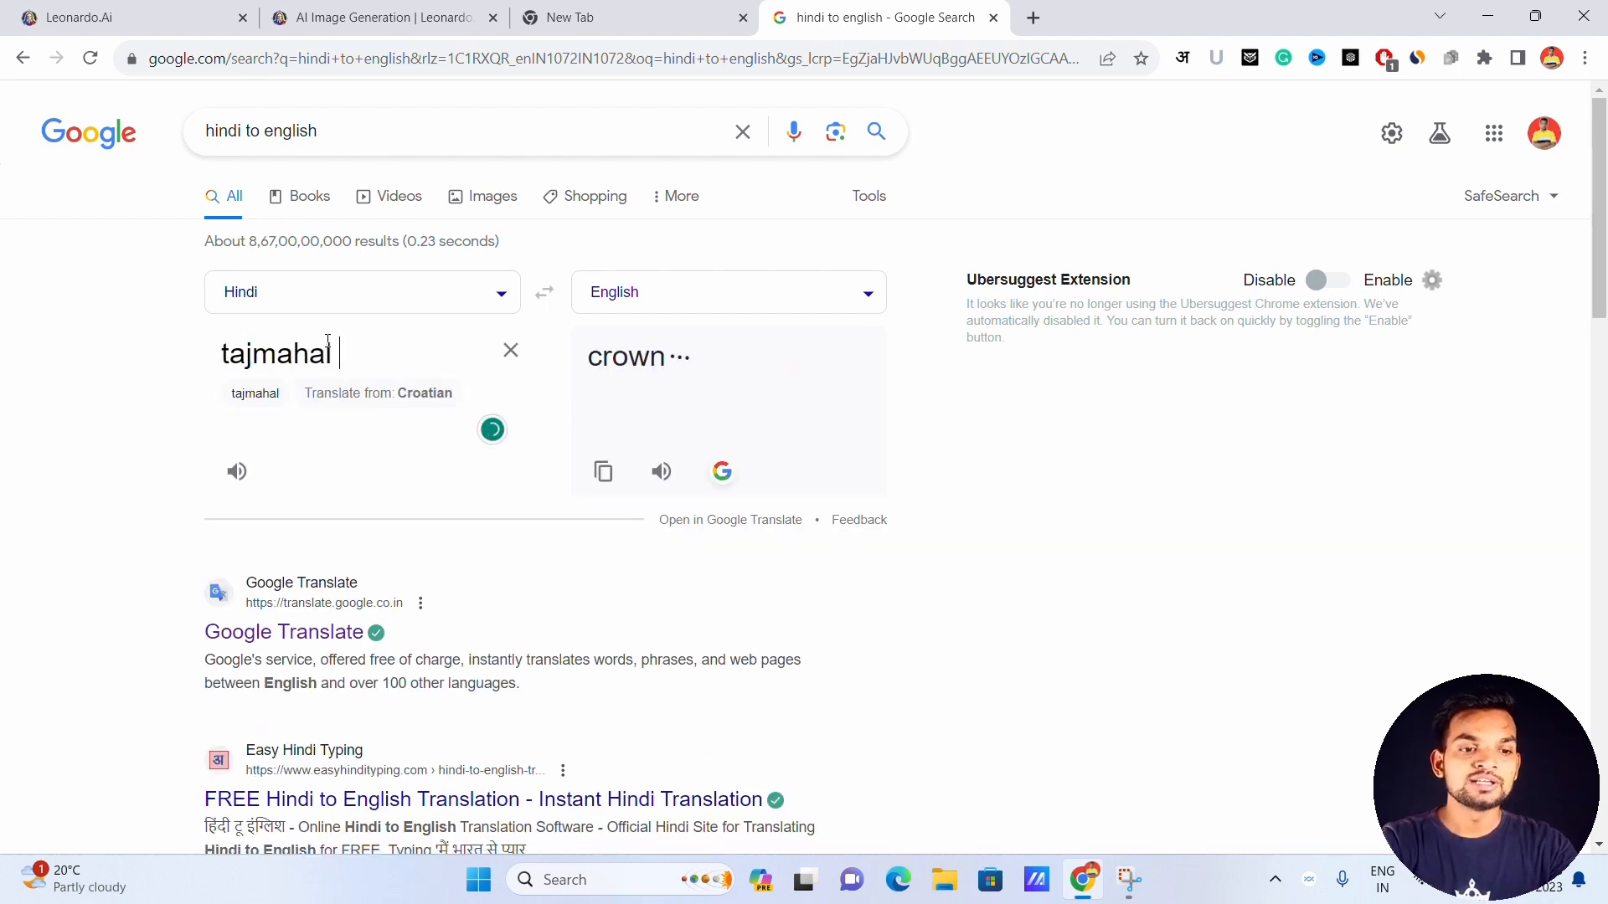
pyautogui.write('ke samne ')
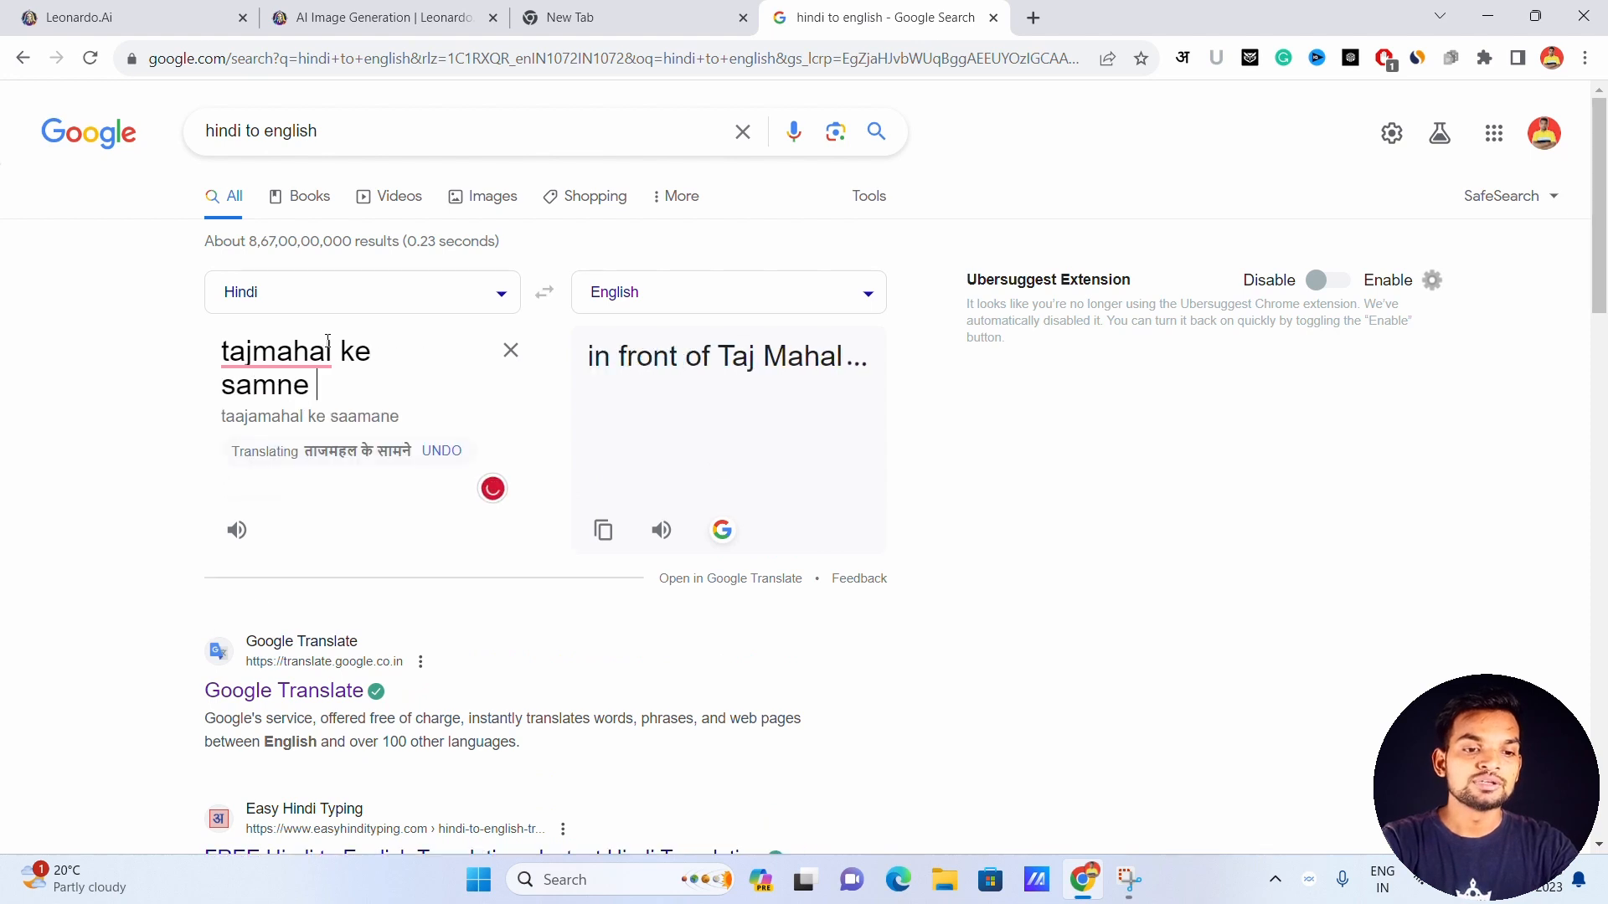
pyautogui.write('kha')
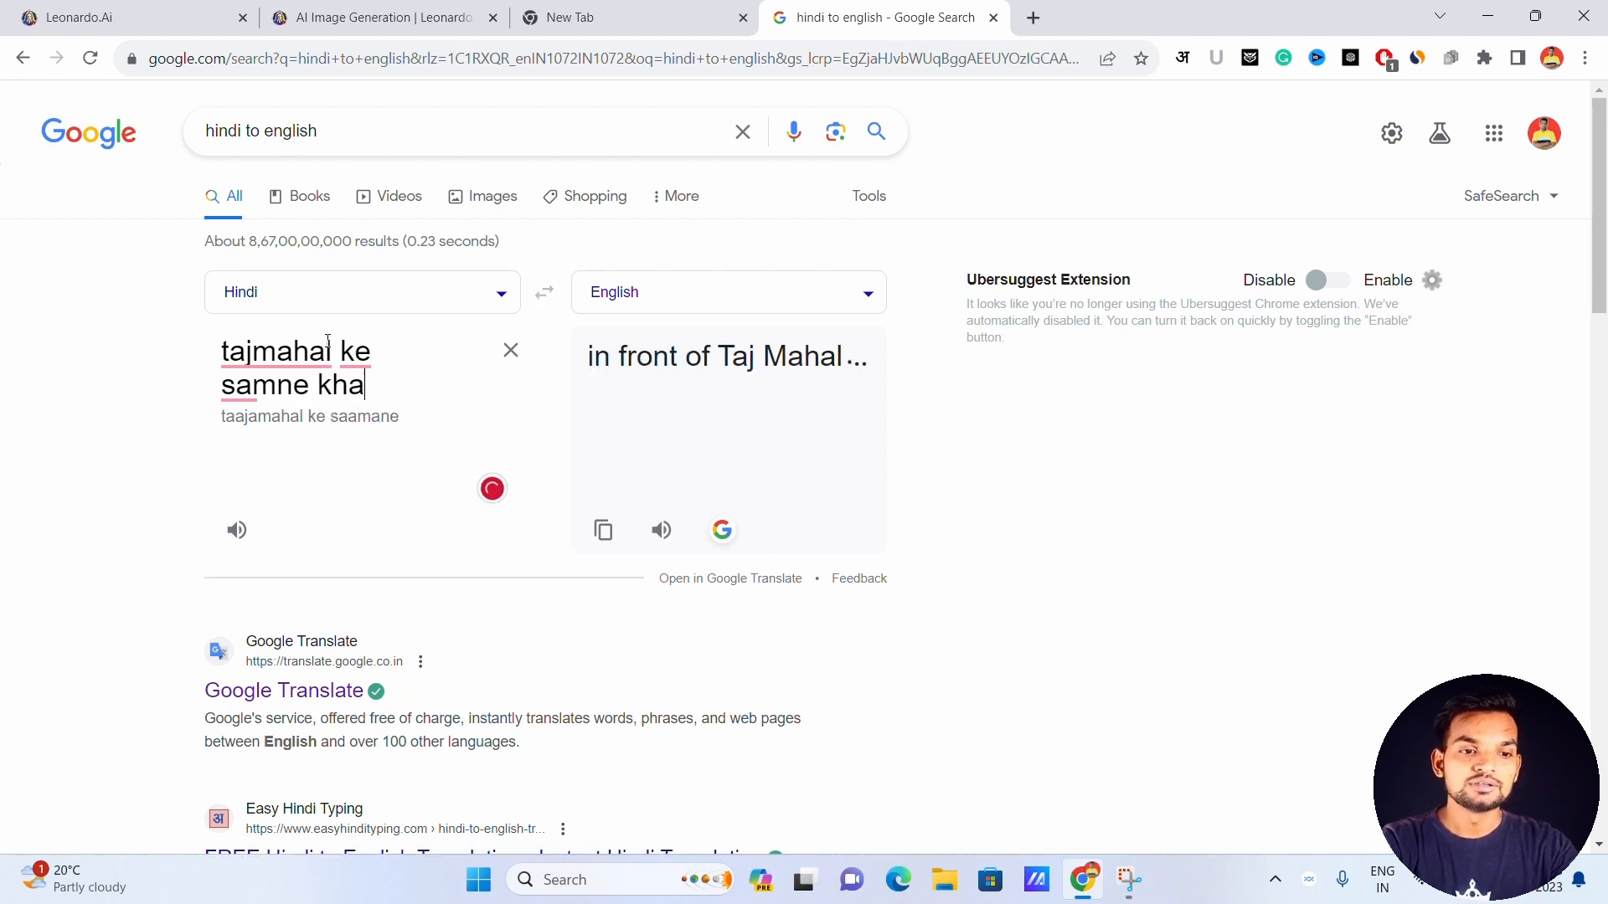
pyautogui.write('da ek ghoda')
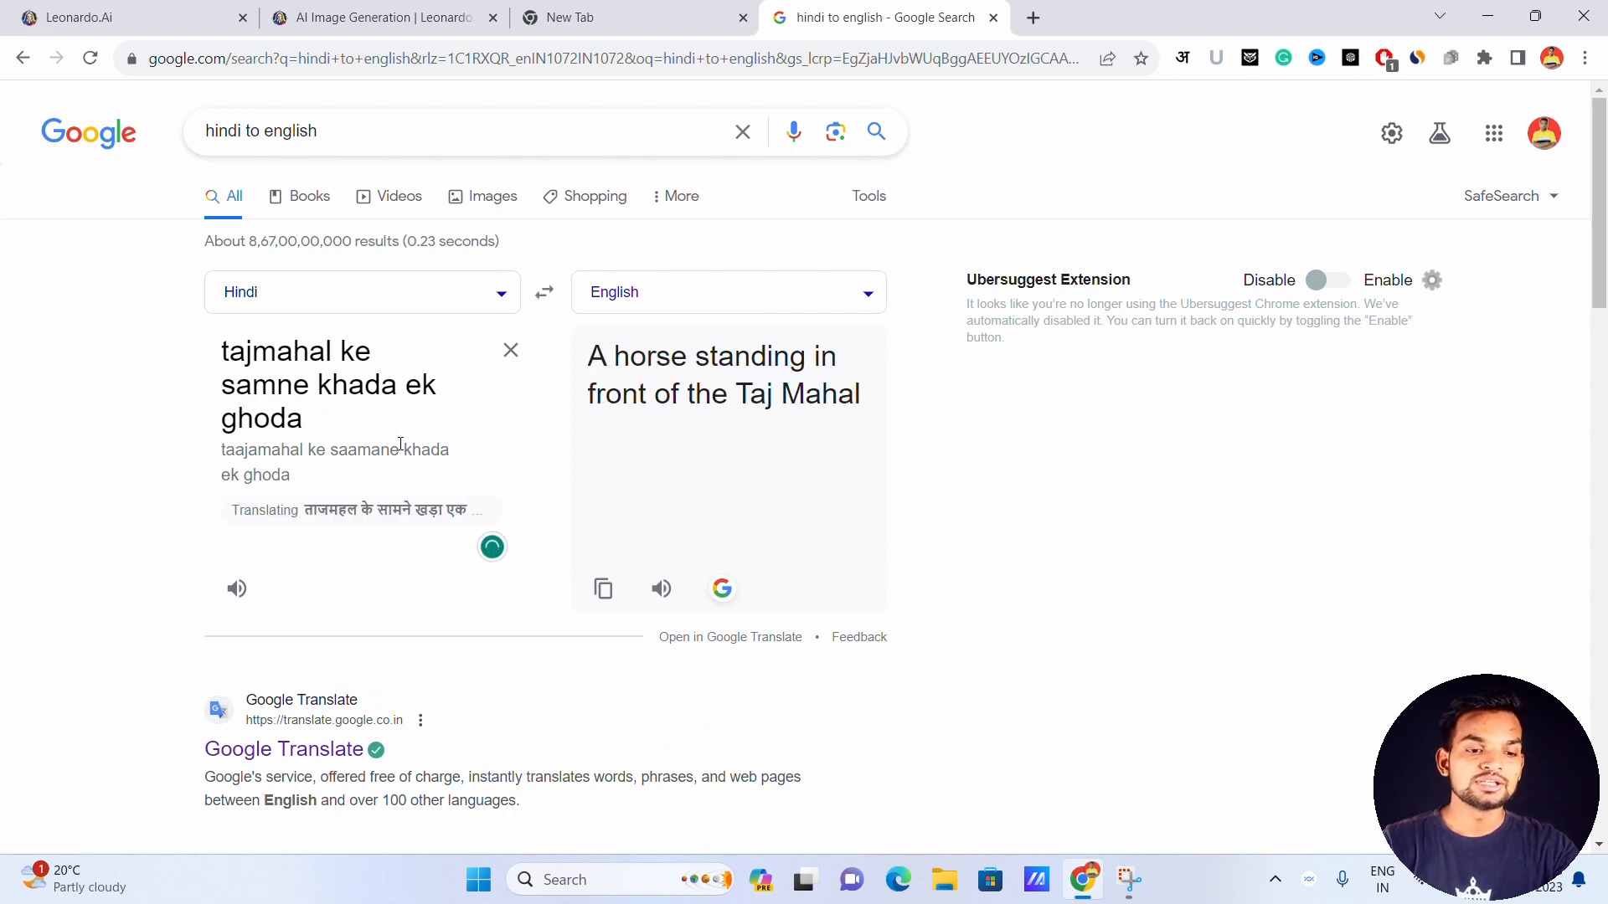
pyautogui.click(347, 505)
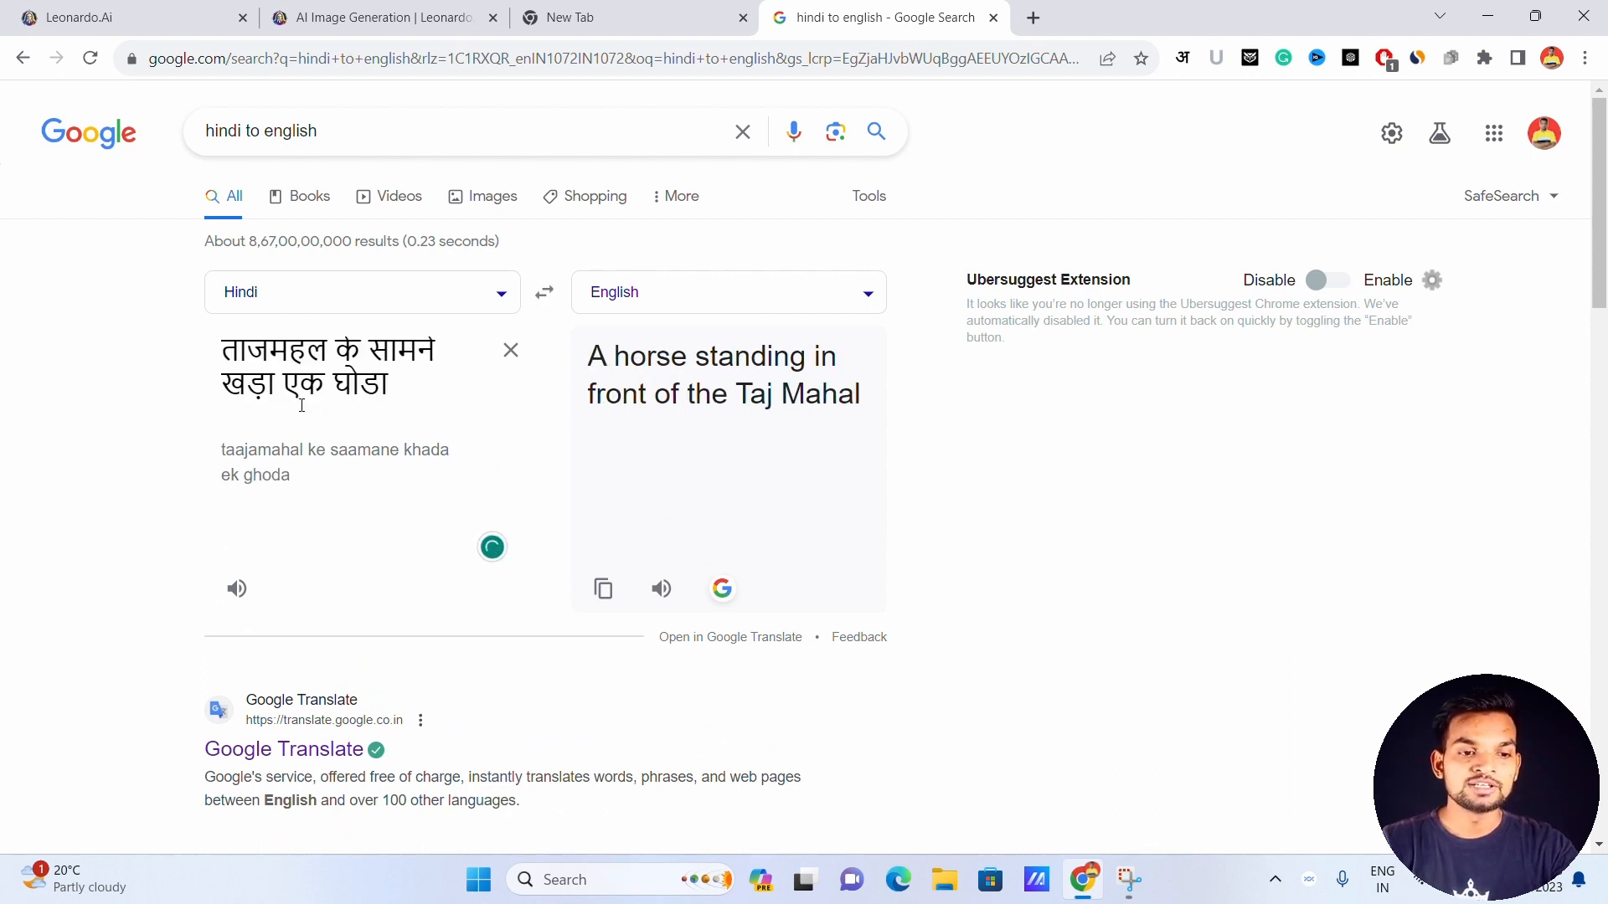
pyautogui.tripleClick(674, 396)
pyautogui.hotkey('ctrl', 'c')
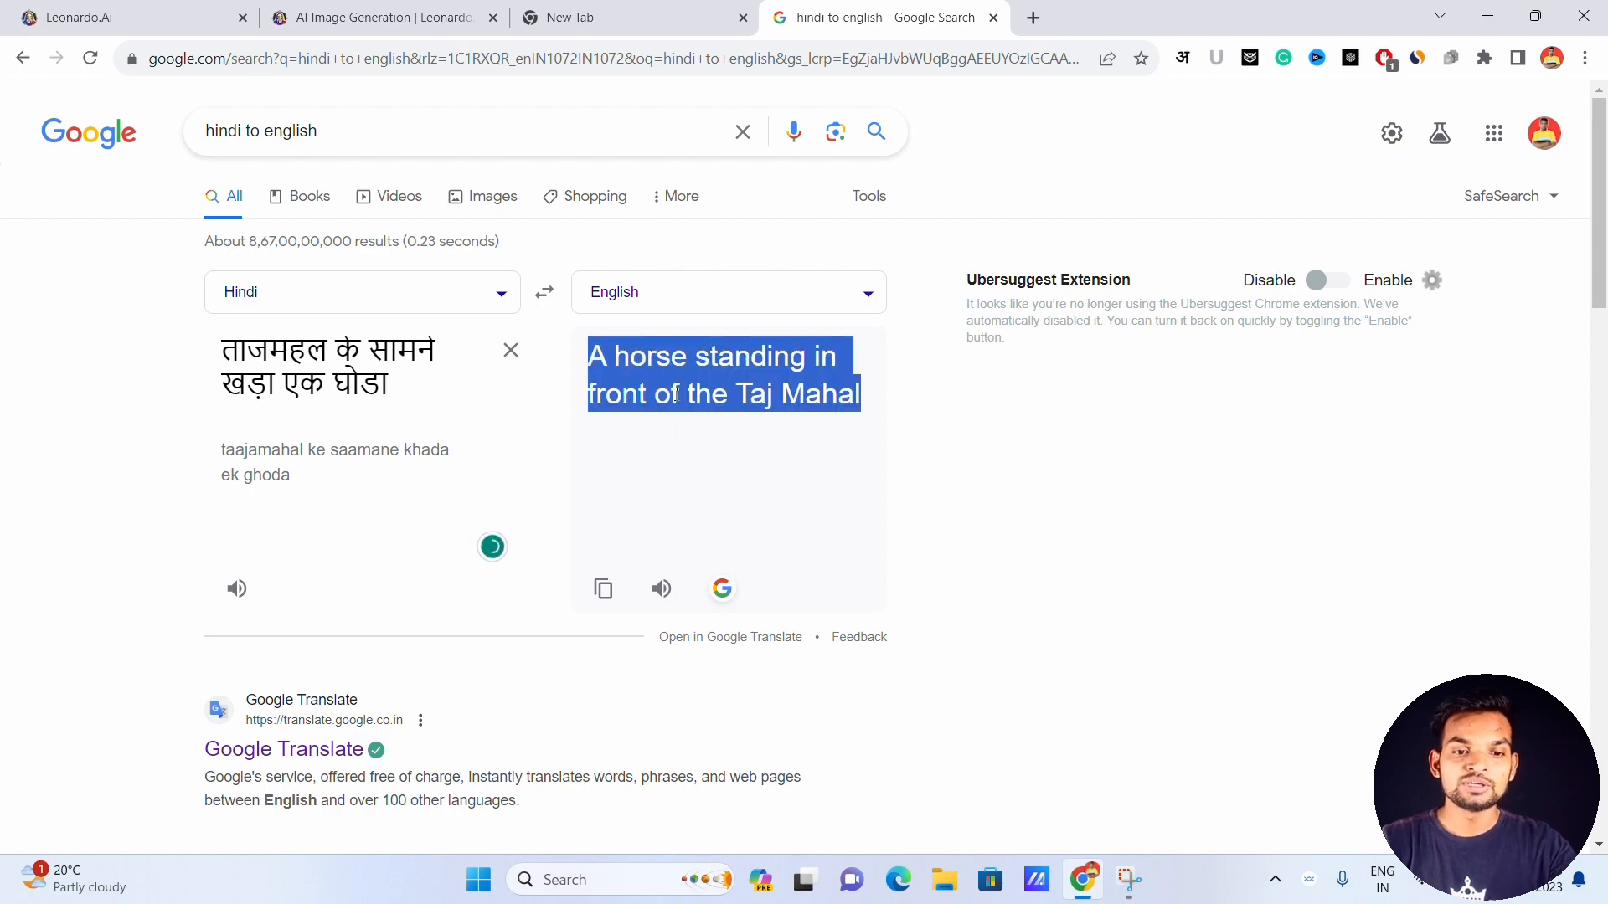
# In Leonardo.Ai, replace the prompt with "A horse standing in front of the Taj Mahal", generate the images and look through them
pyautogui.click(377, 17)
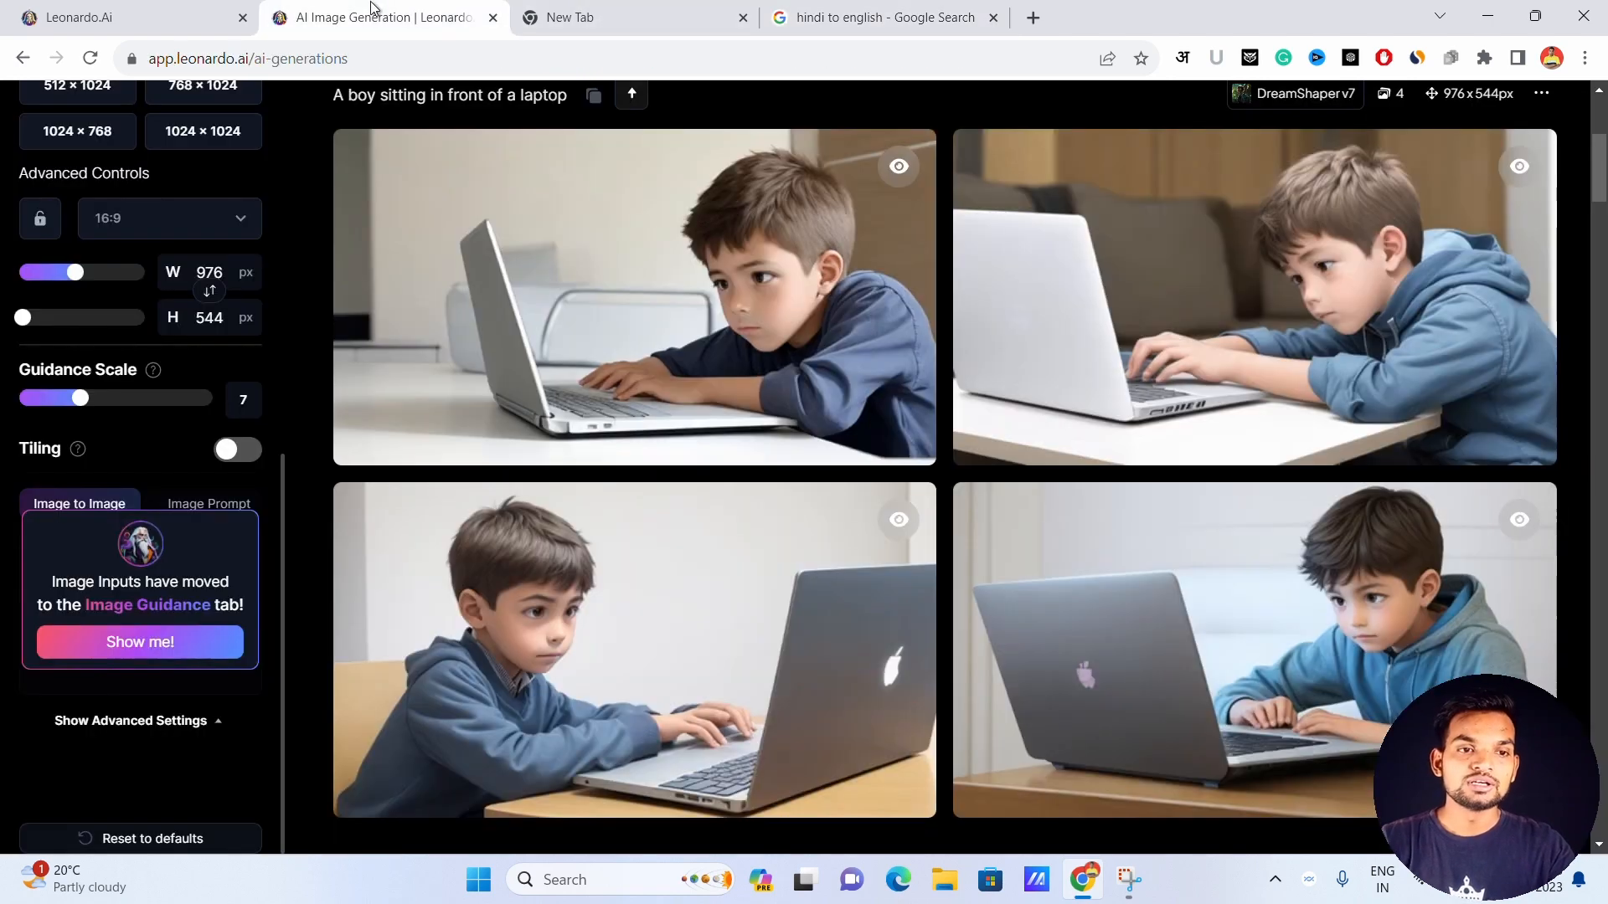
pyautogui.scroll(5, 744, 400)
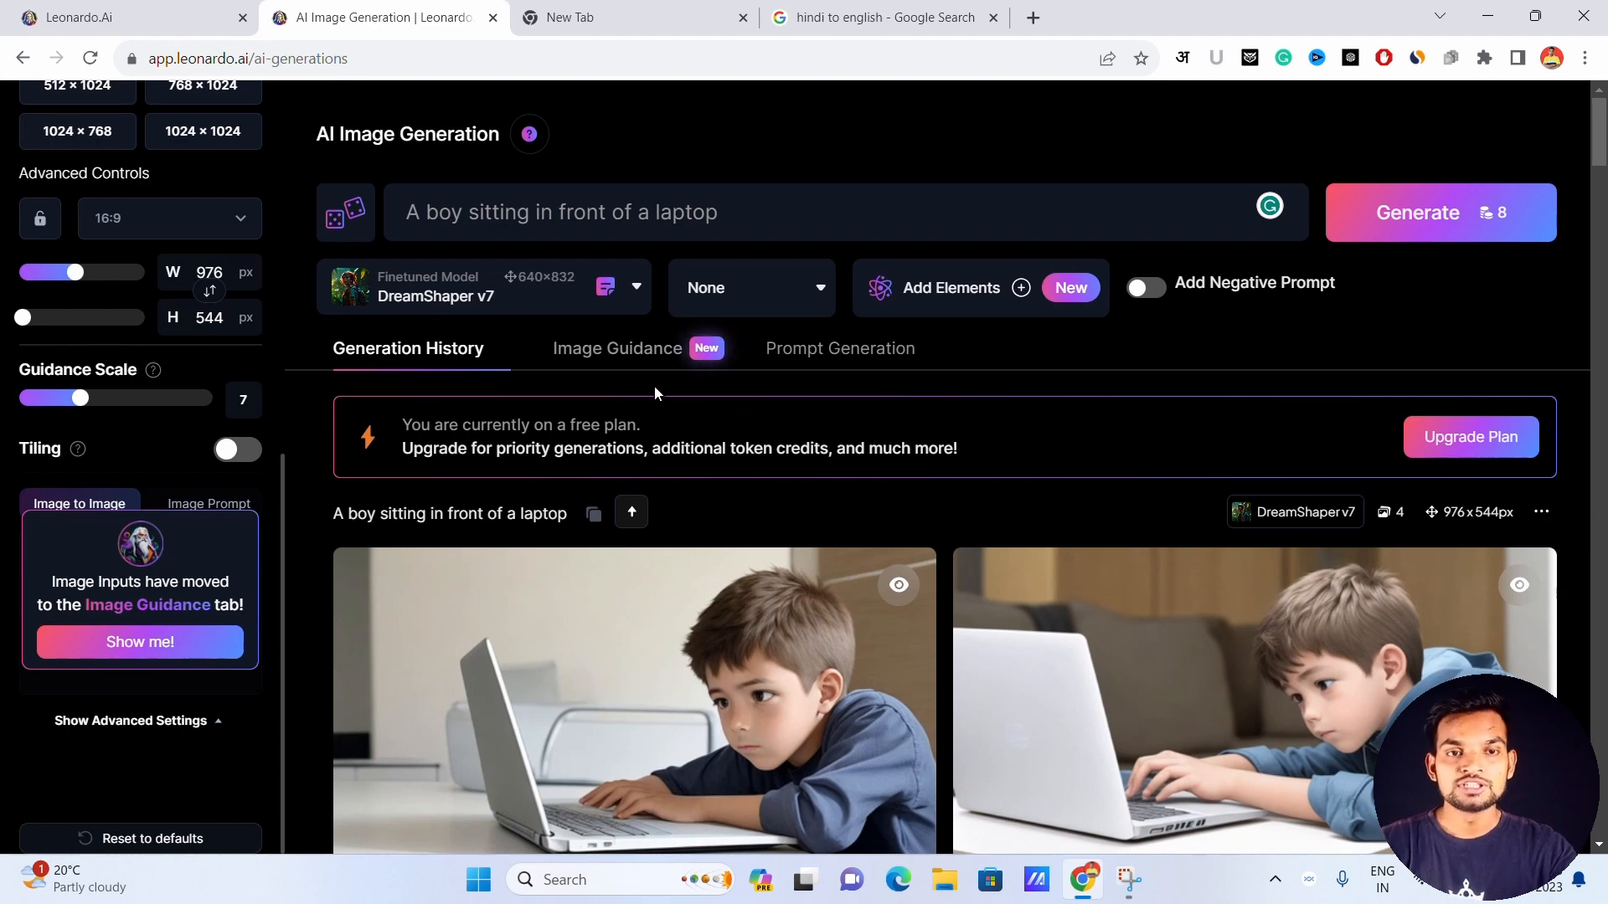
pyautogui.click(440, 198)
pyautogui.hotkey('ctrl', 'a')
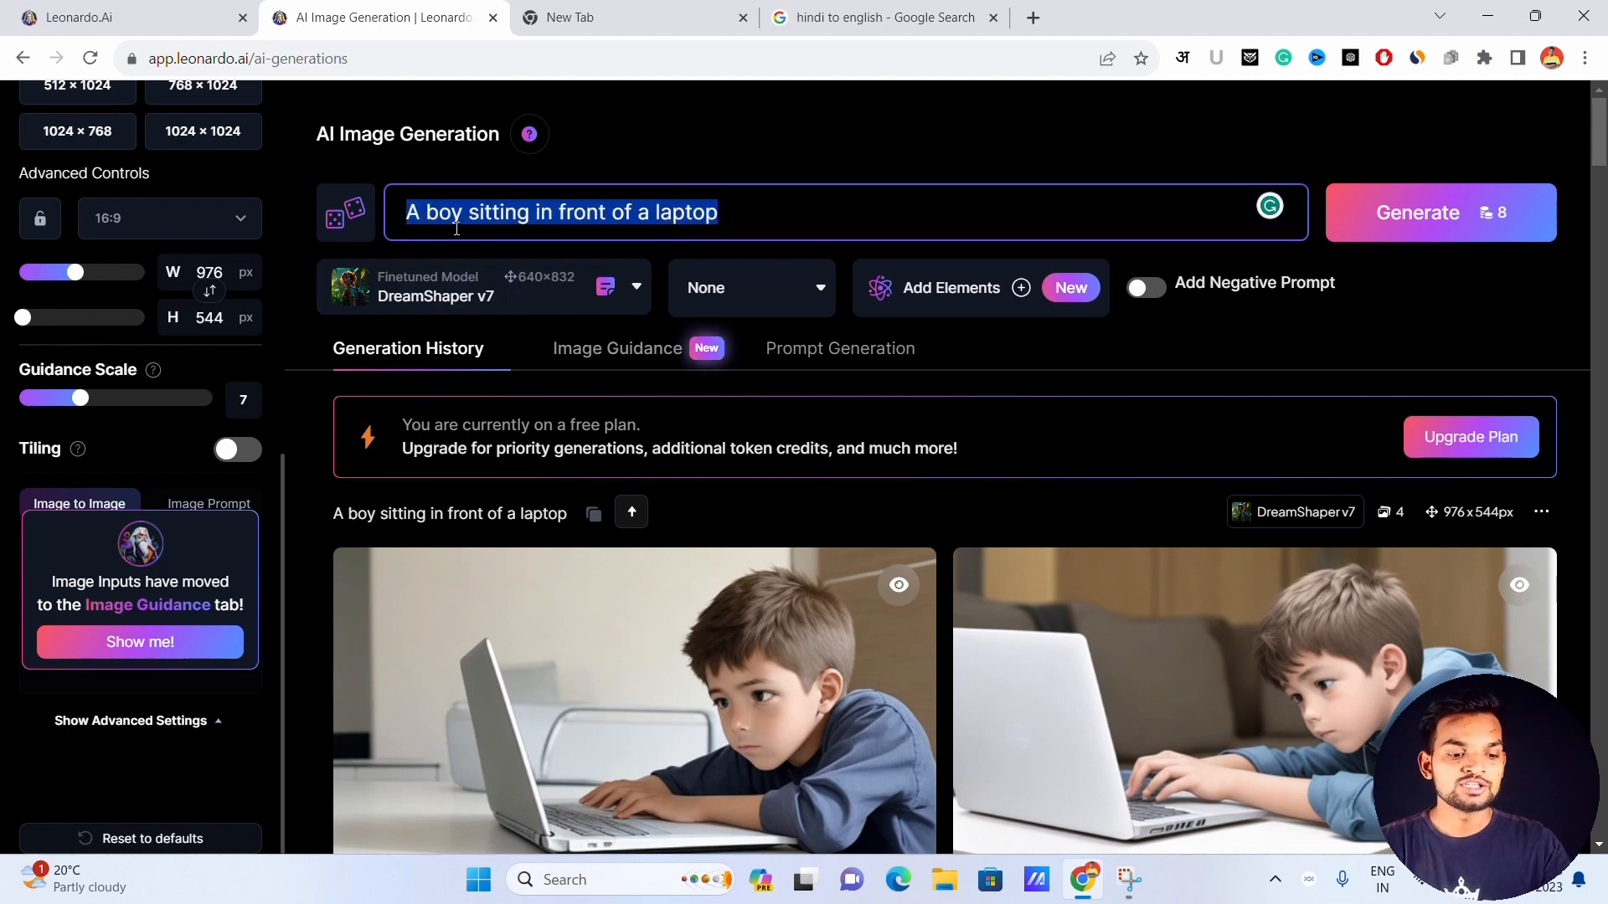
pyautogui.hotkey('ctrl', 'v')
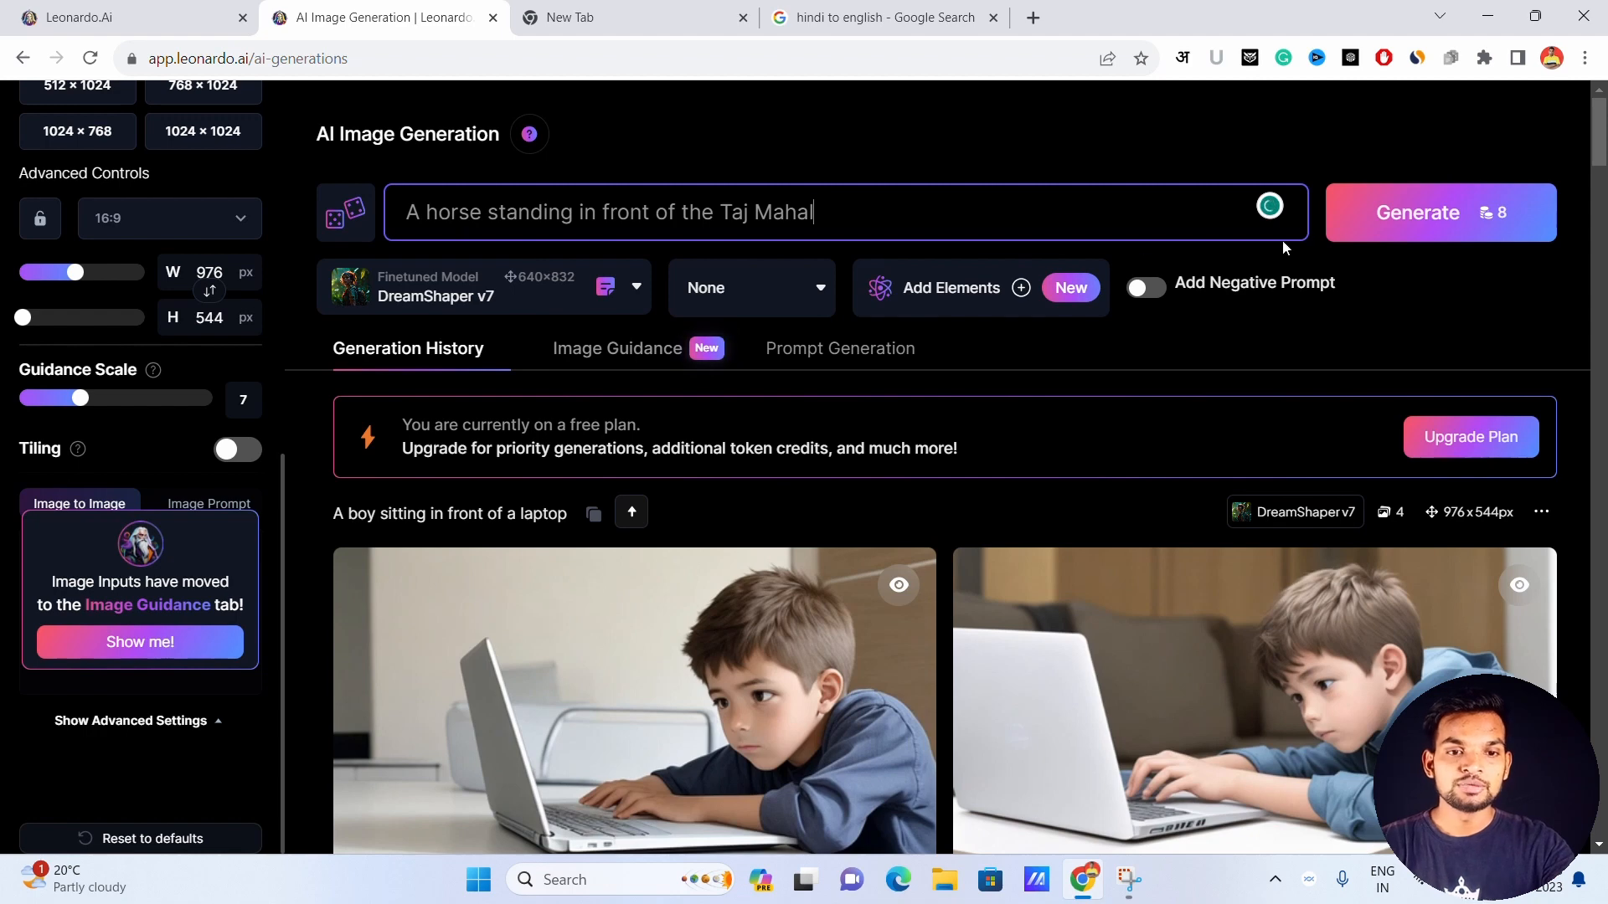
pyautogui.click(1431, 219)
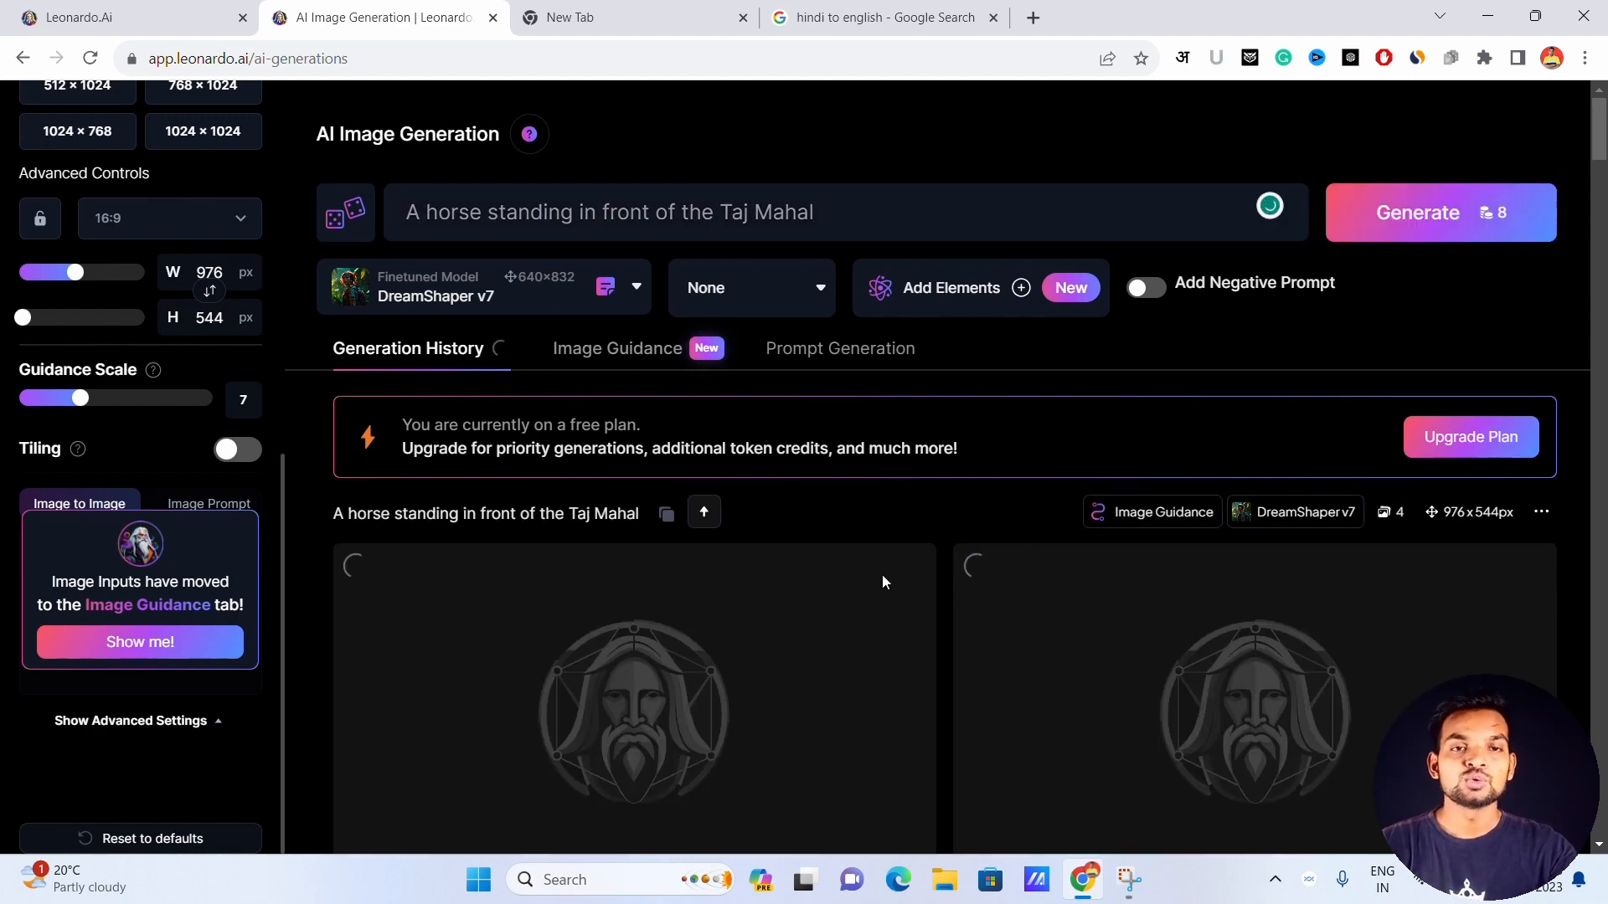
pyautogui.scroll(-1, 877, 606)
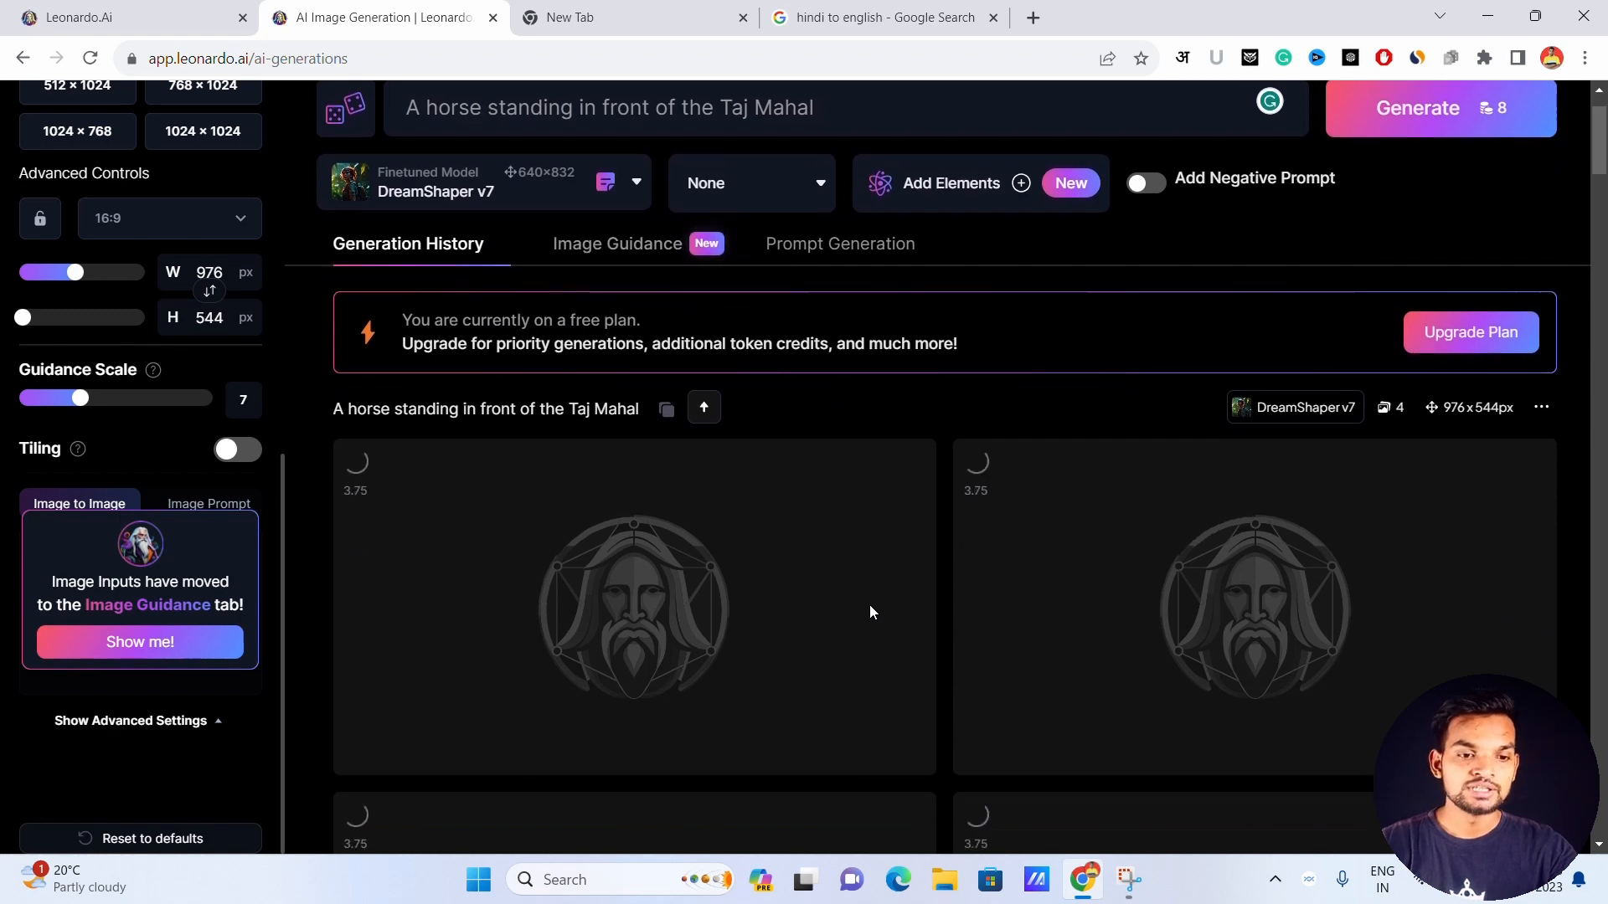
pyautogui.scroll(-1, 869, 604)
pyautogui.scroll(2, 868, 605)
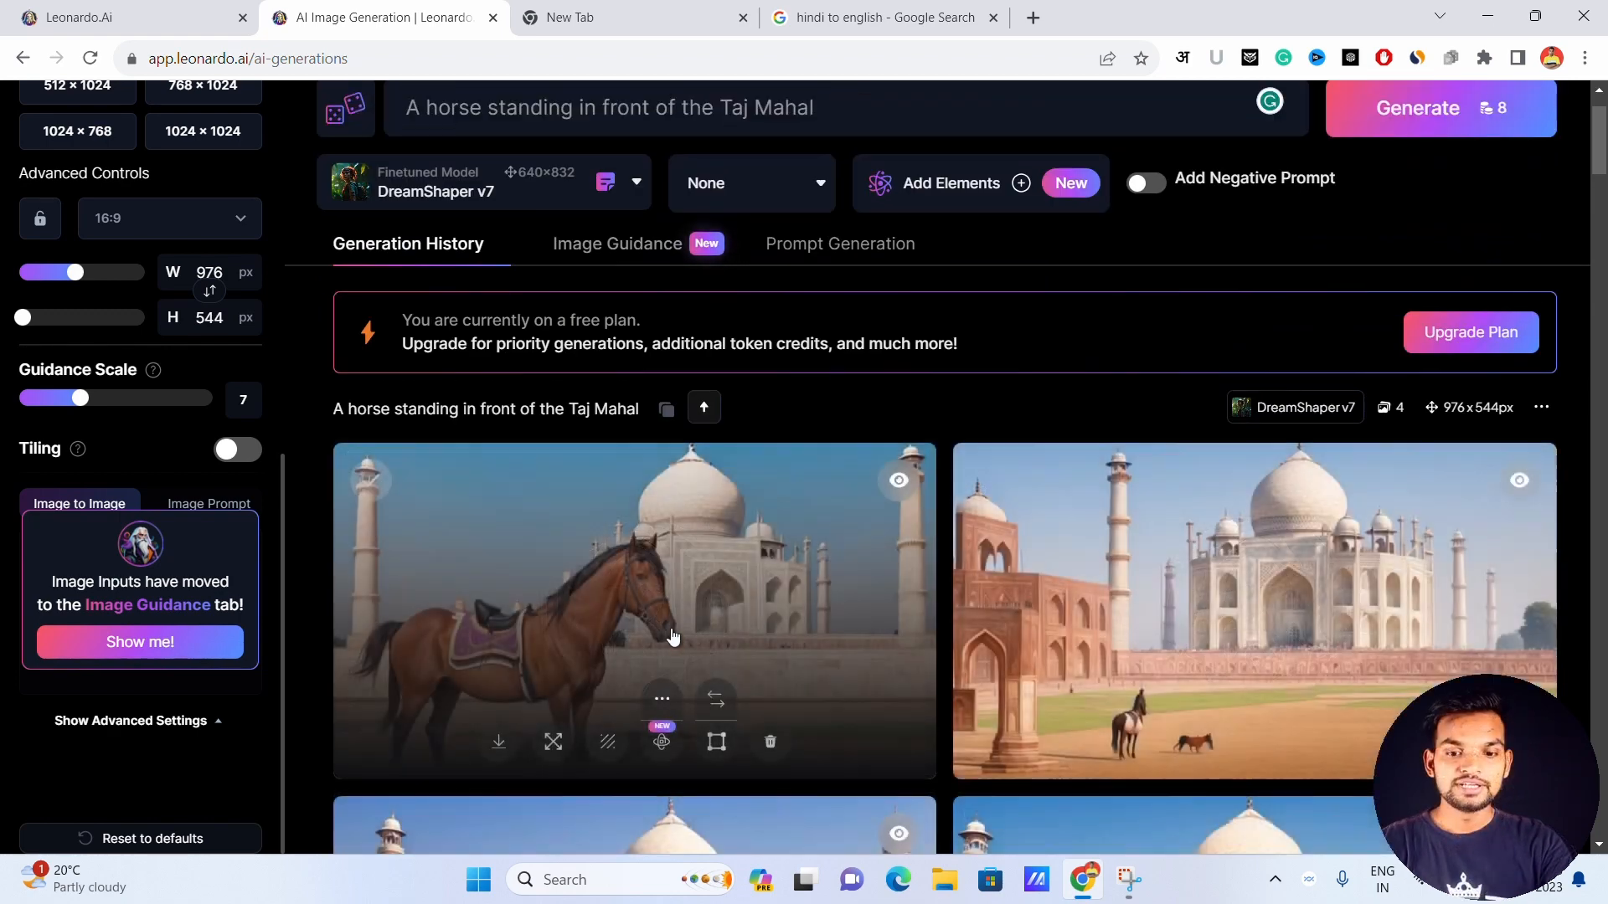
pyautogui.scroll(-1, 868, 606)
pyautogui.scroll(-3, 892, 585)
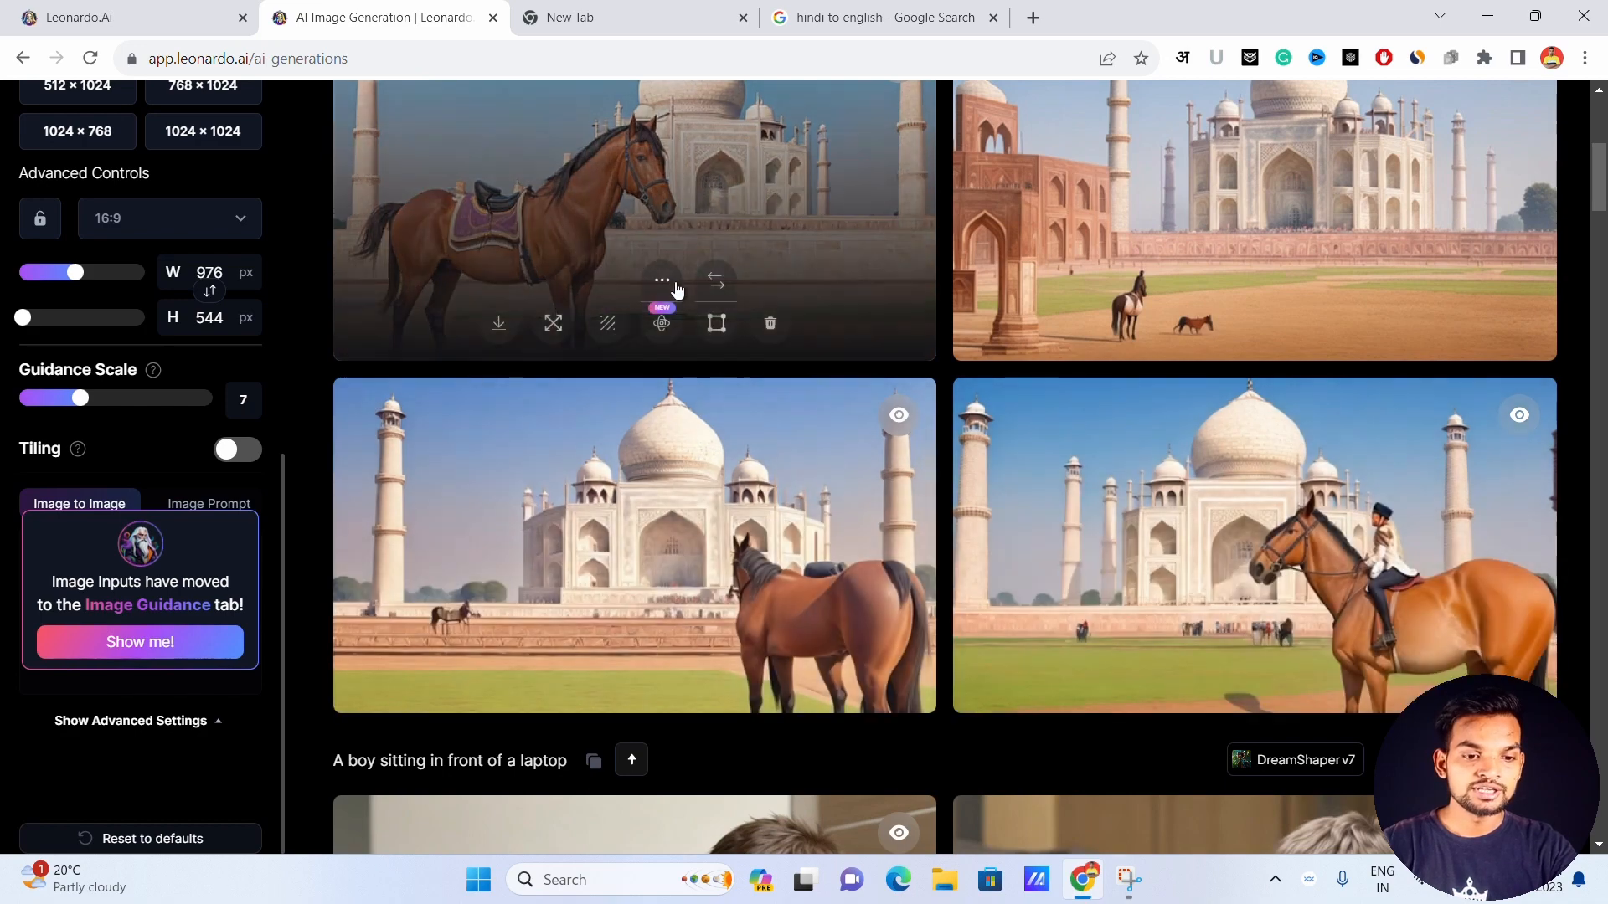
pyautogui.scroll(6, 670, 418)
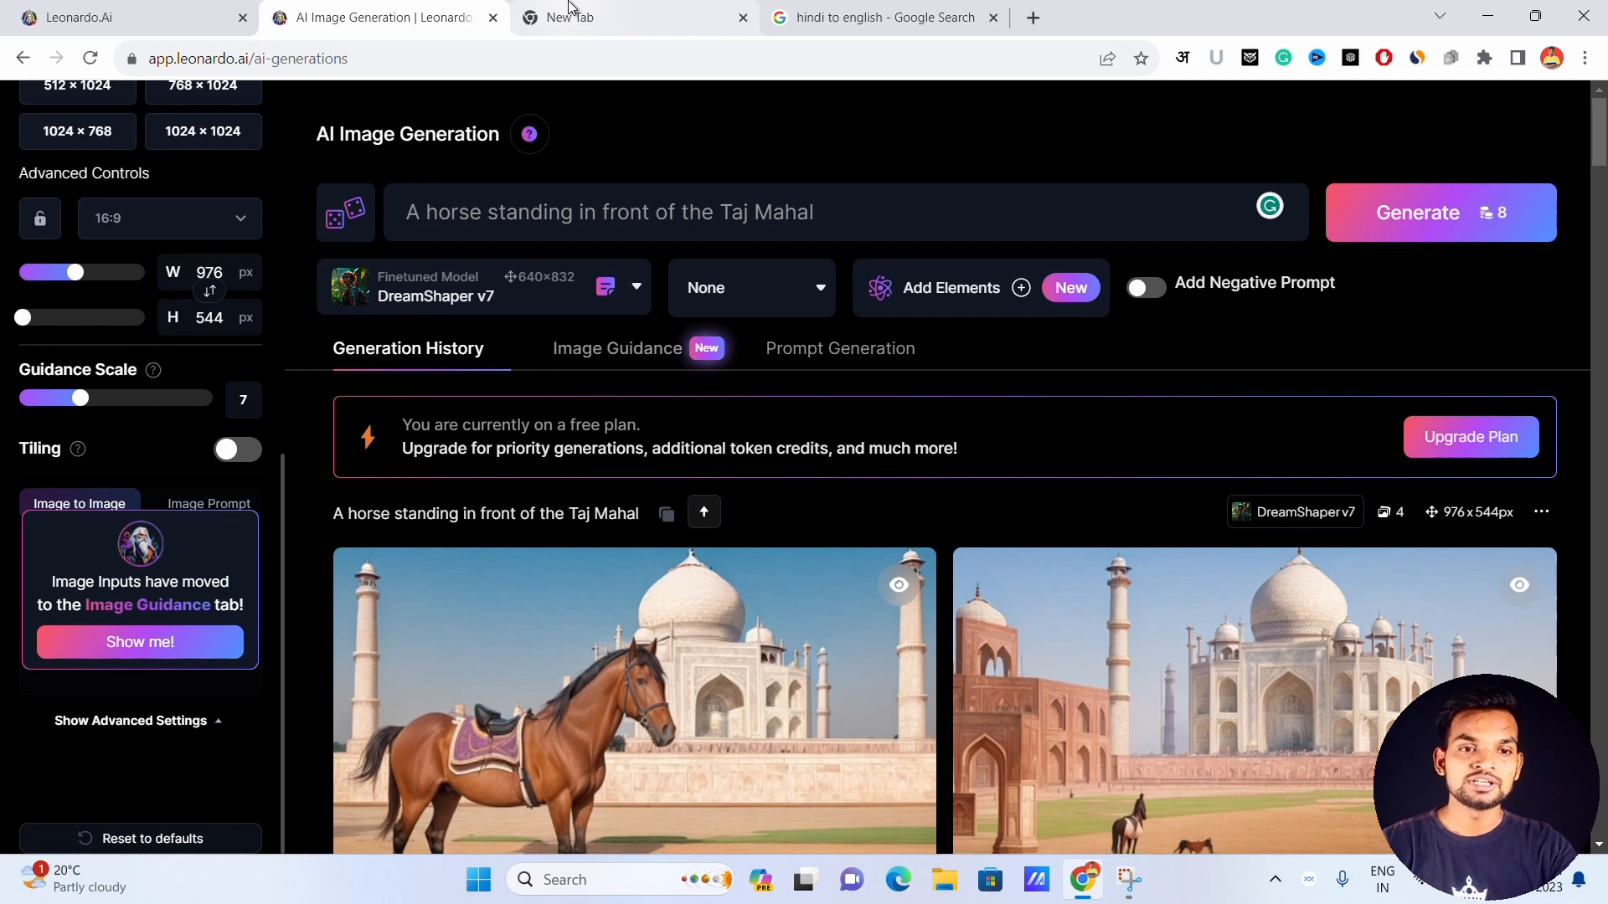
# In the Google translator, replace the source text with "suraj ke samne prathwi" in Hindi script and copy the English translation
pyautogui.click(969, 9)
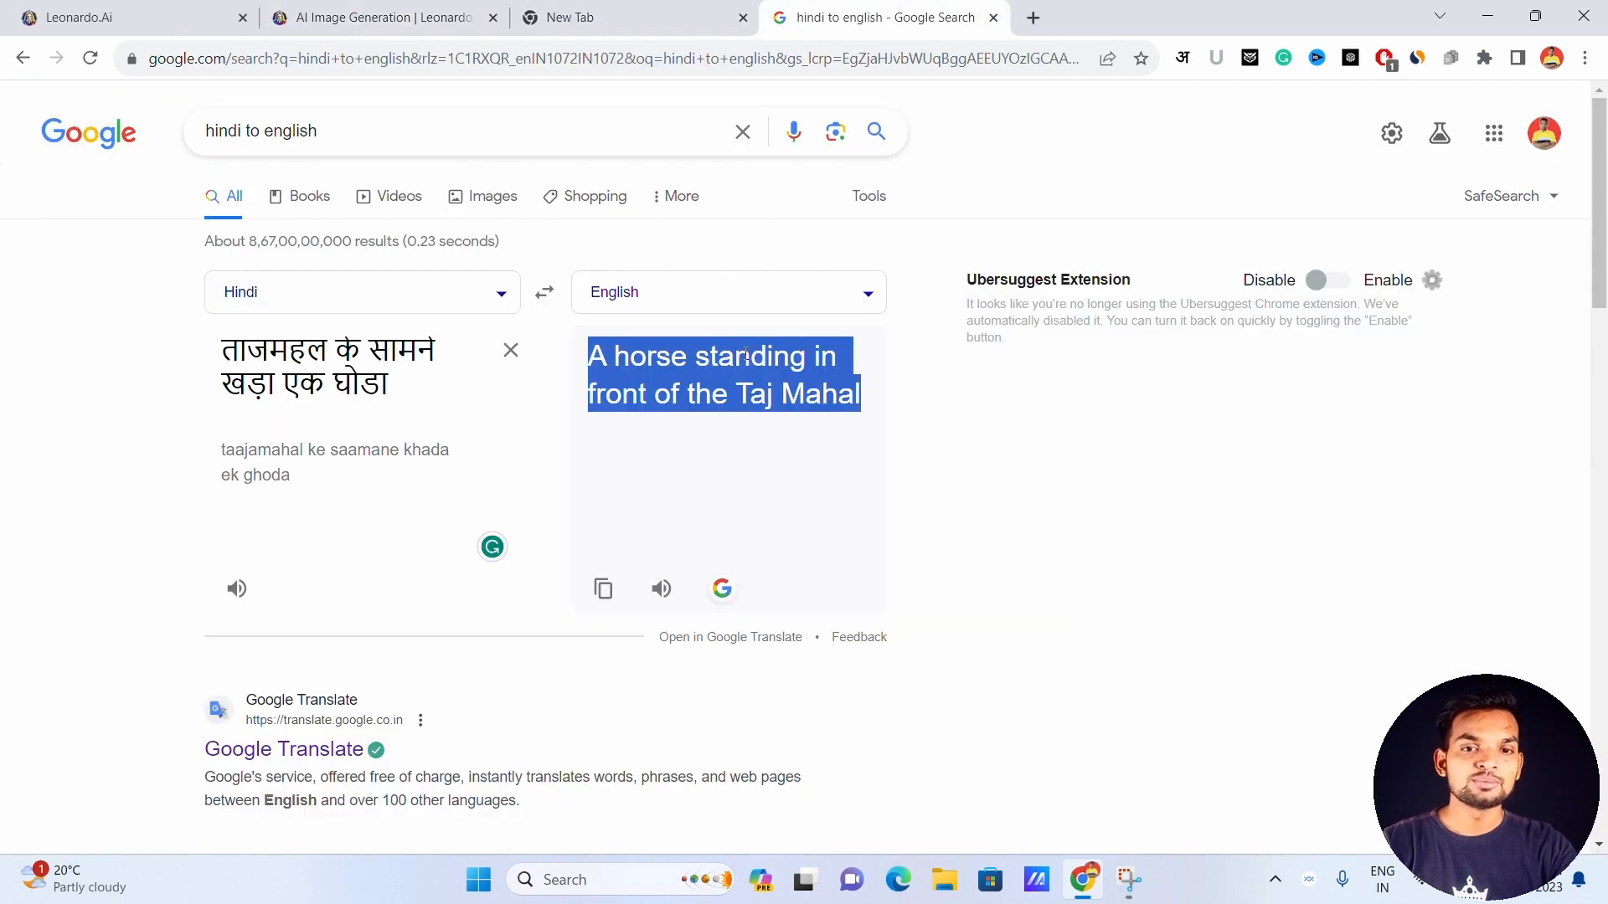
pyautogui.tripleClick(419, 381)
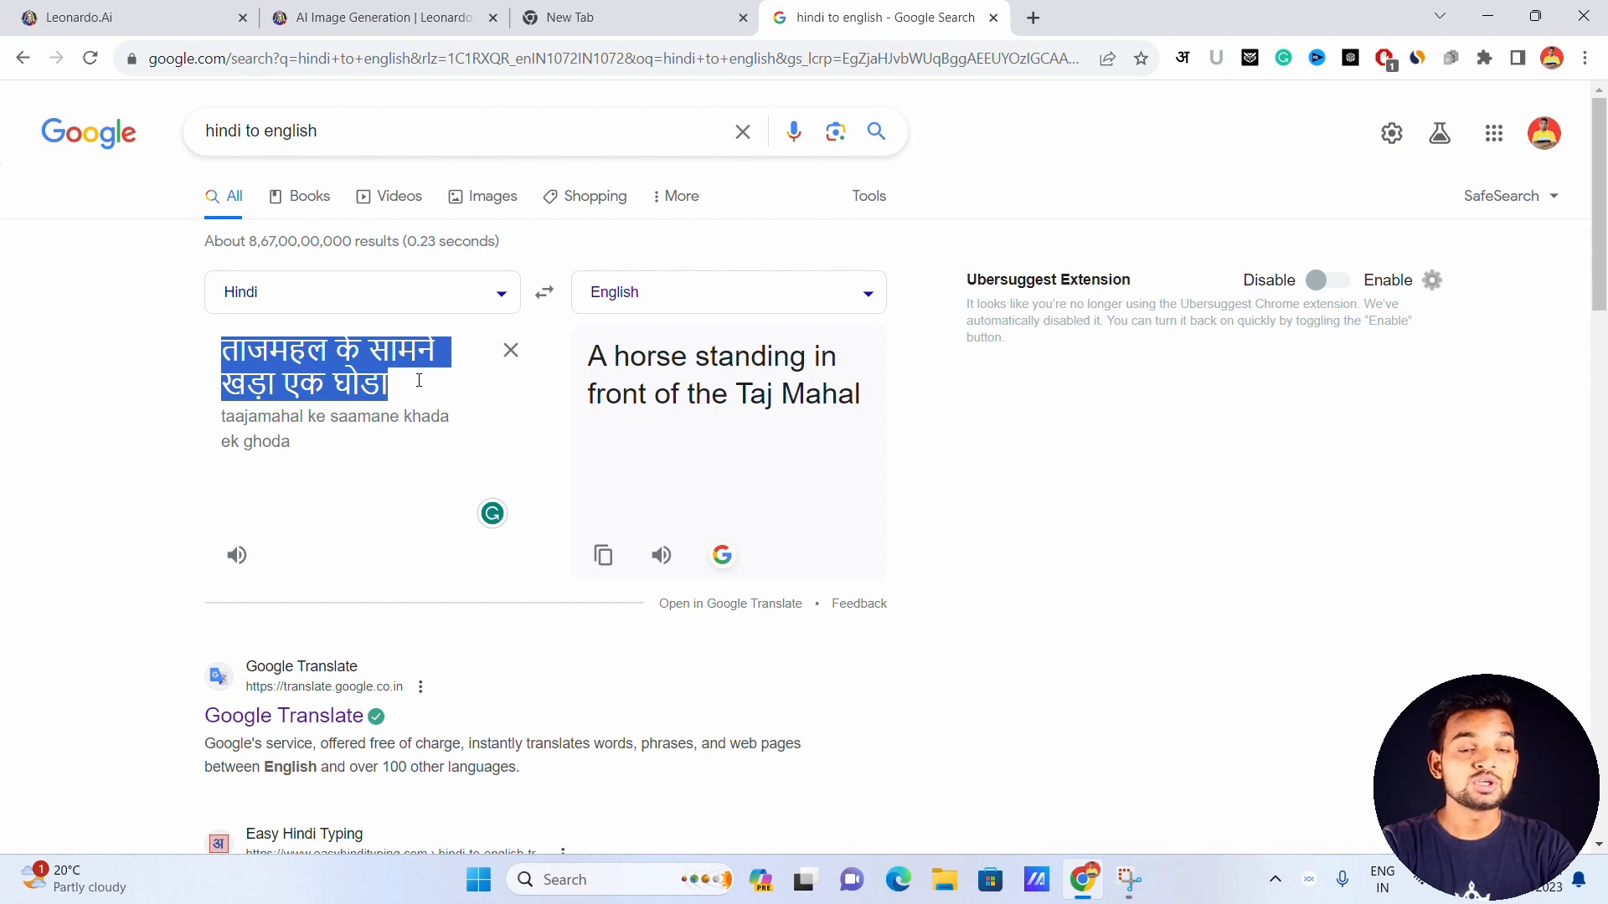
pyautogui.write('suraj')
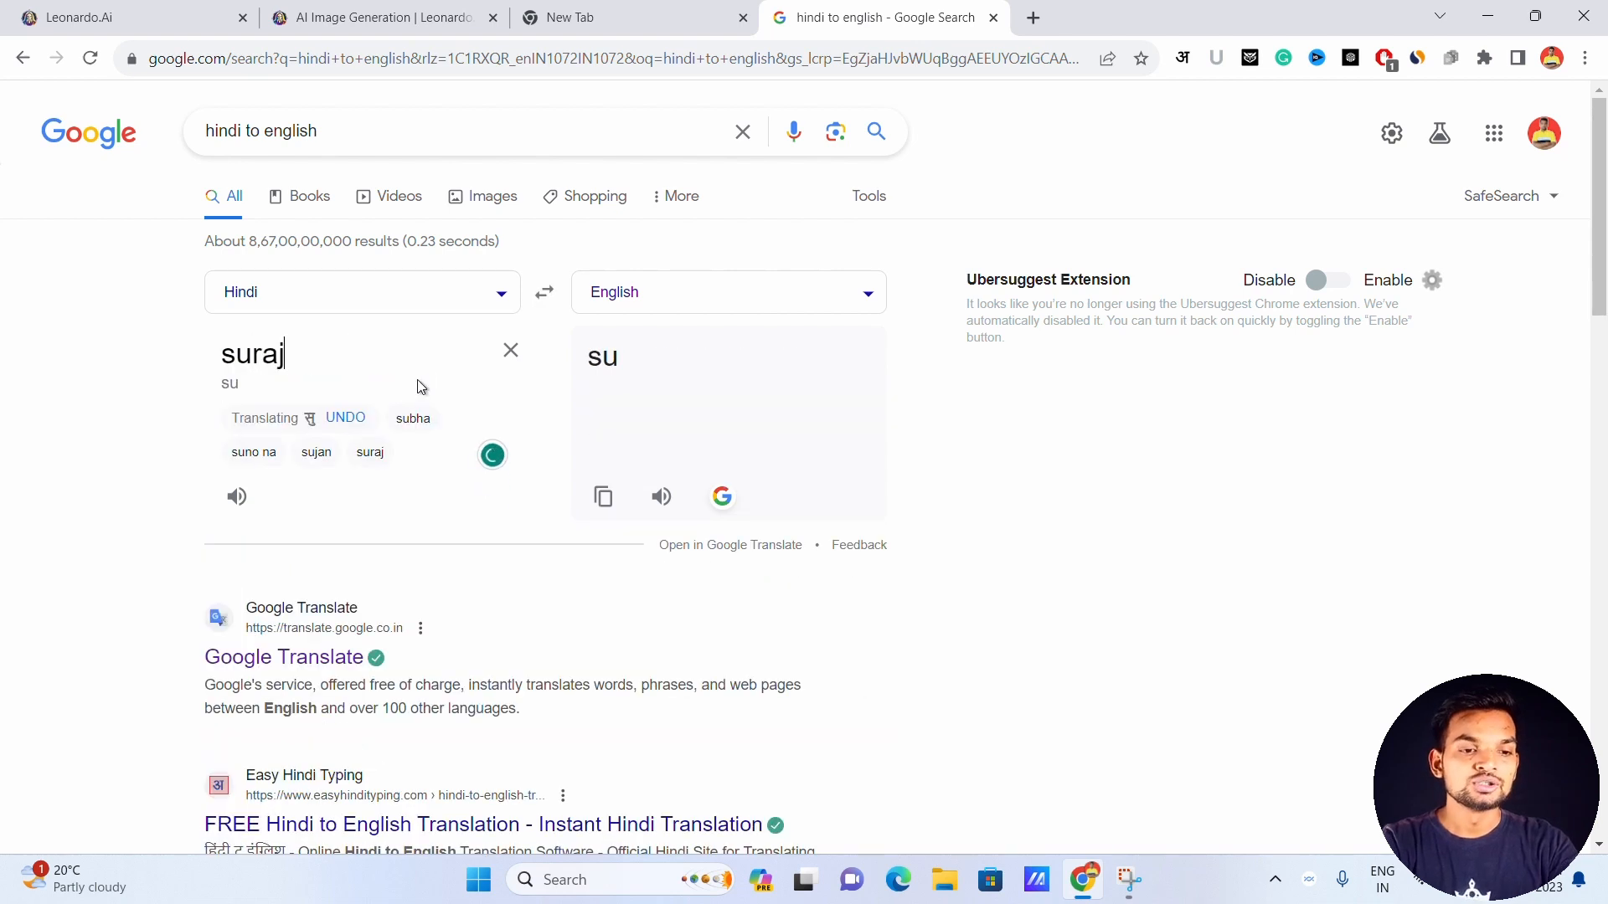
pyautogui.write(' ke samne')
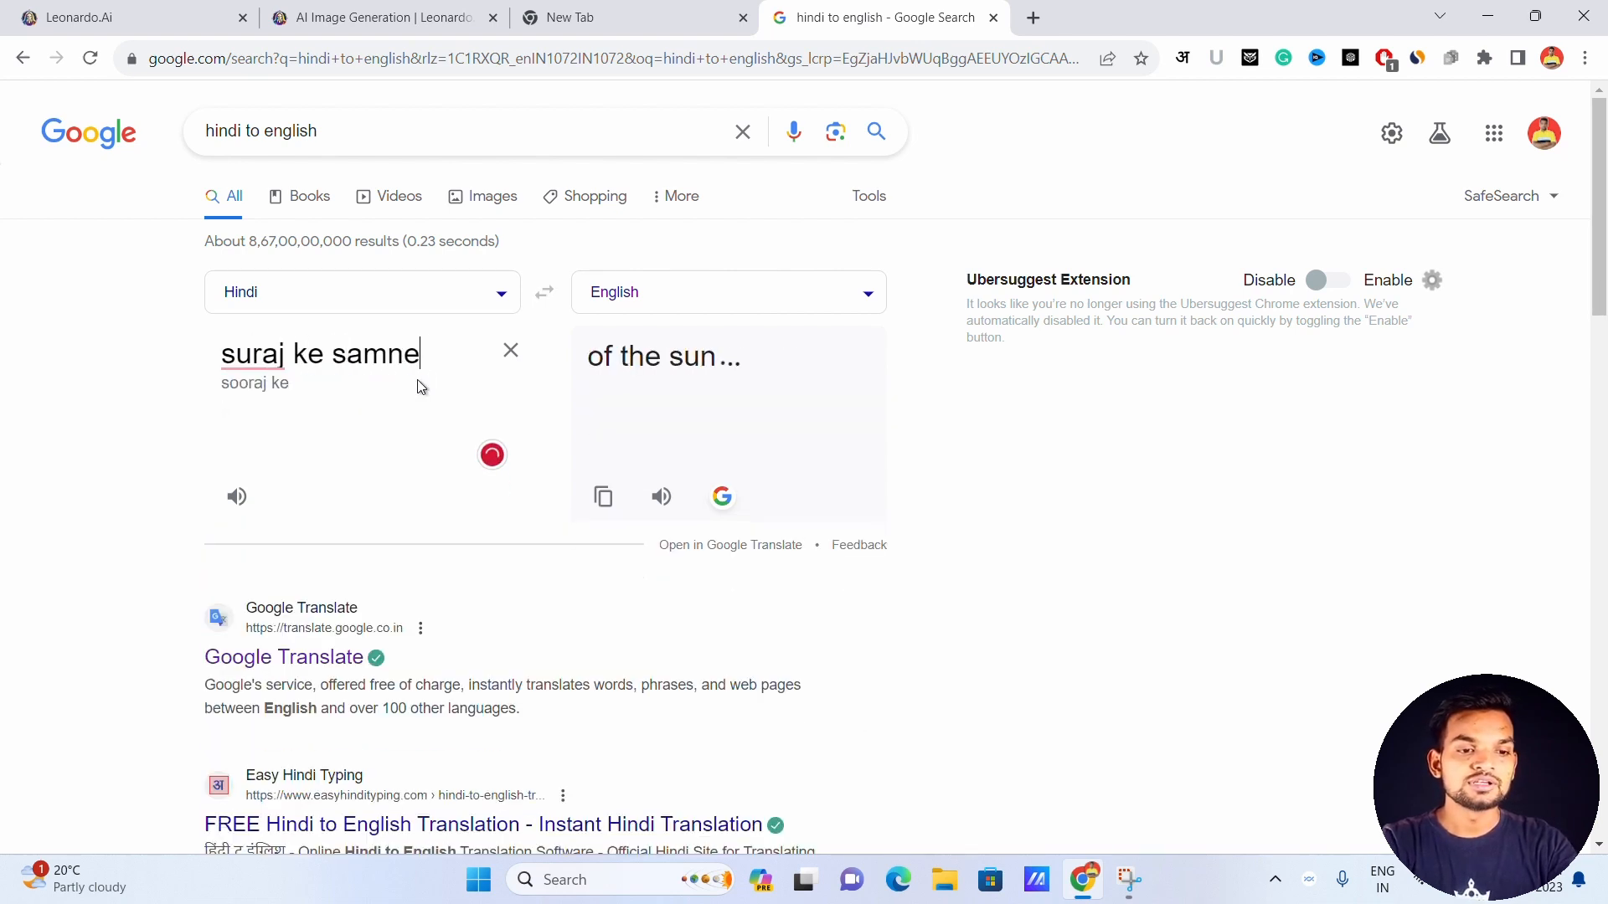
pyautogui.write(' prathwi')
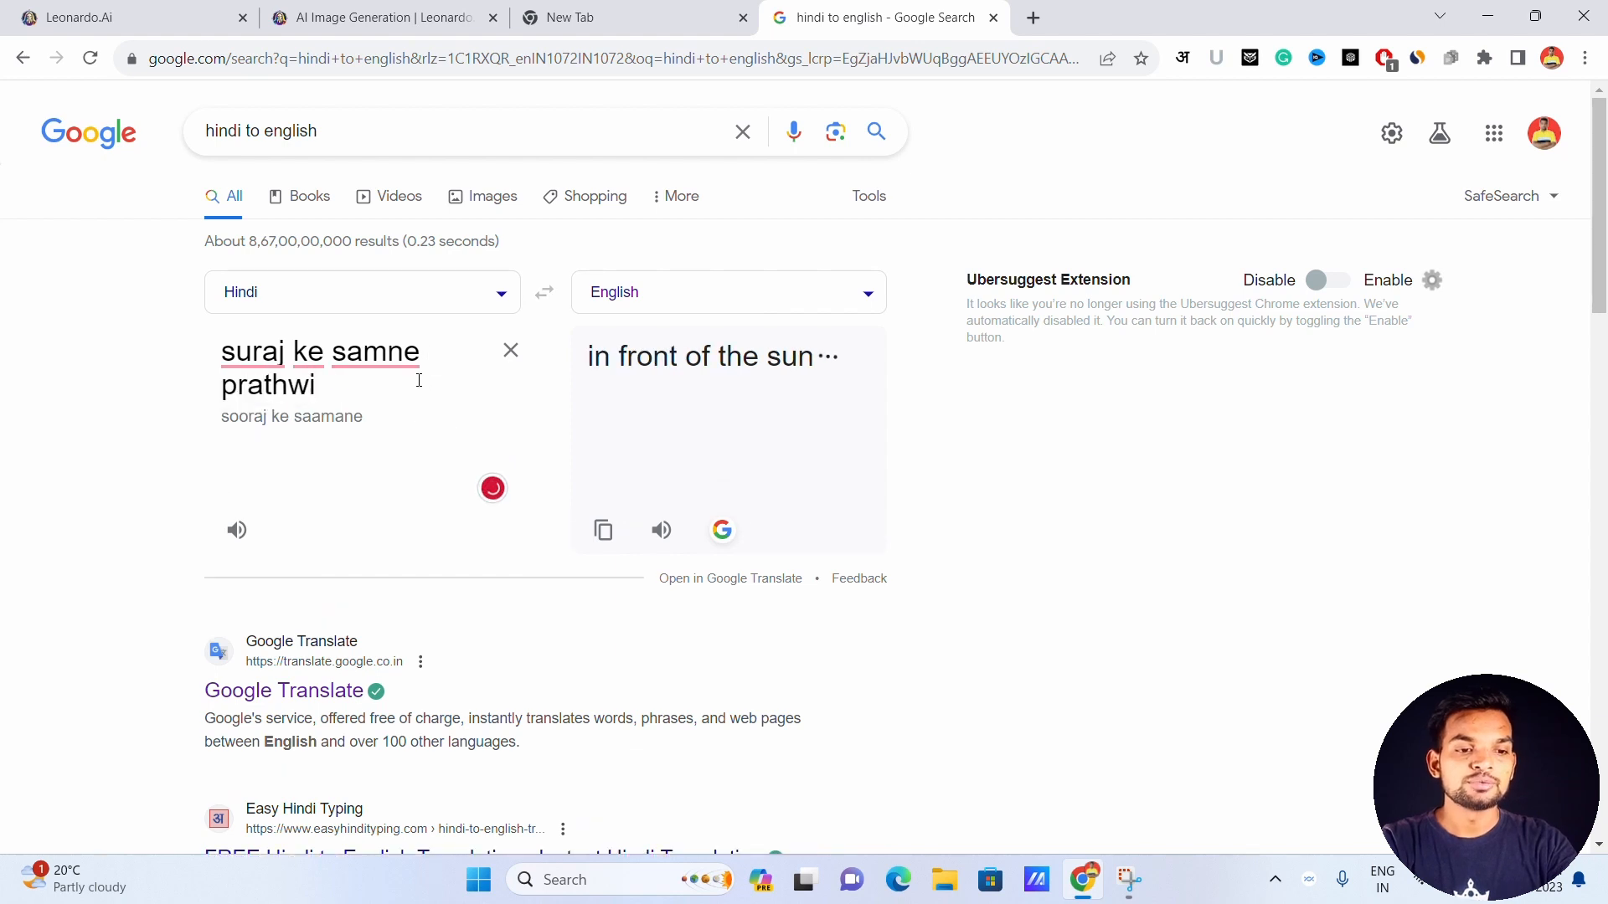
pyautogui.click(364, 460)
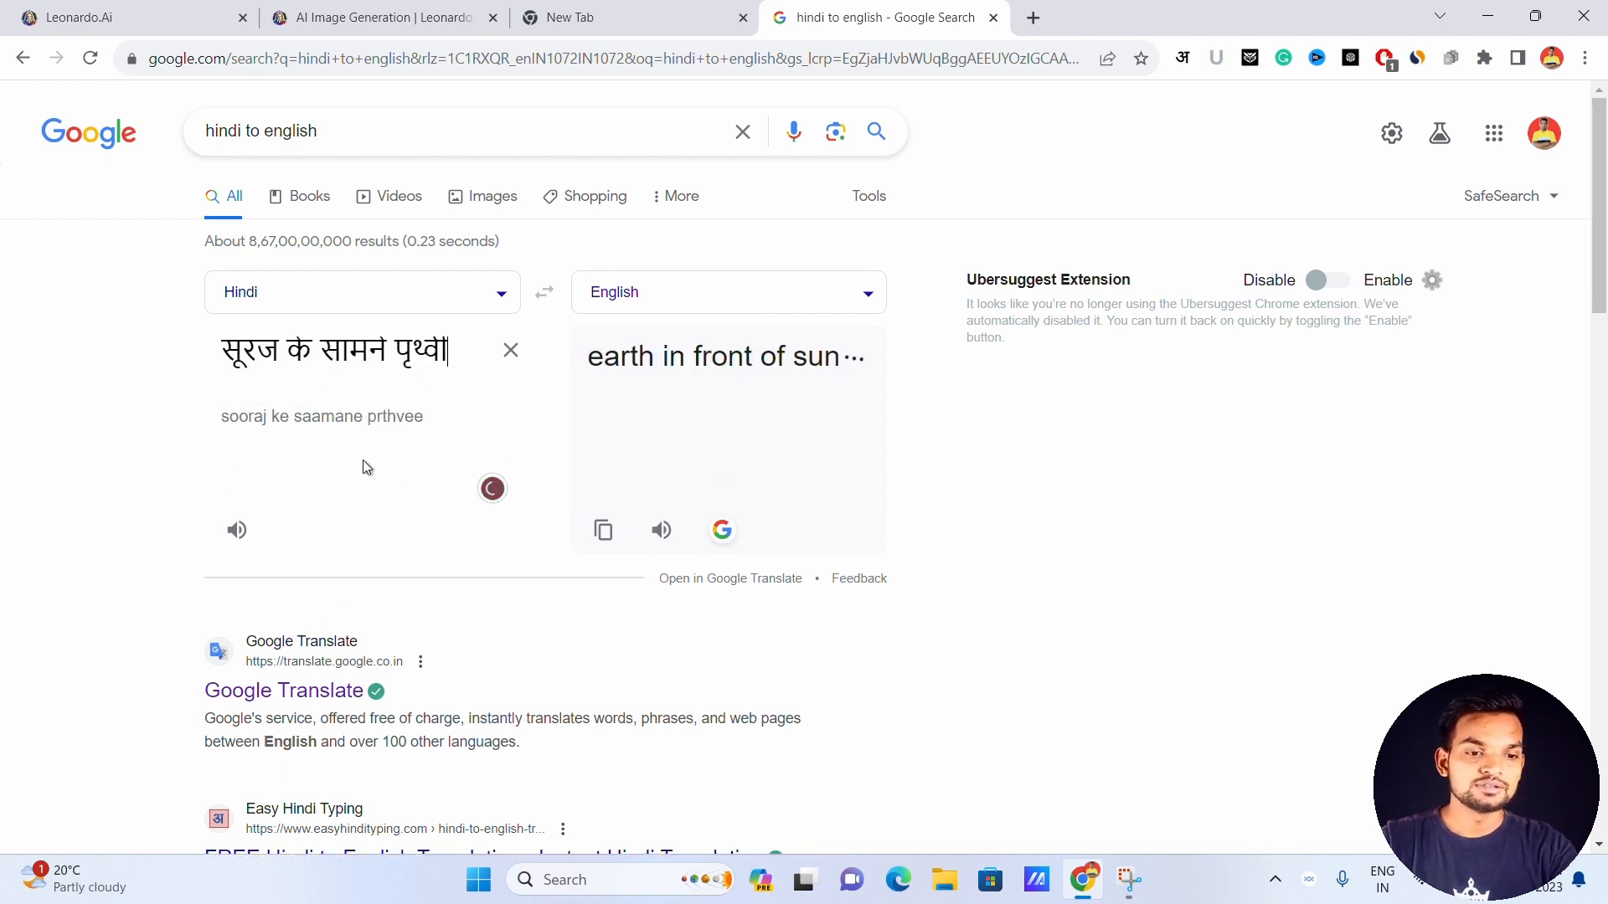
pyautogui.tripleClick(692, 362)
pyautogui.hotkey('ctrl', 'c')
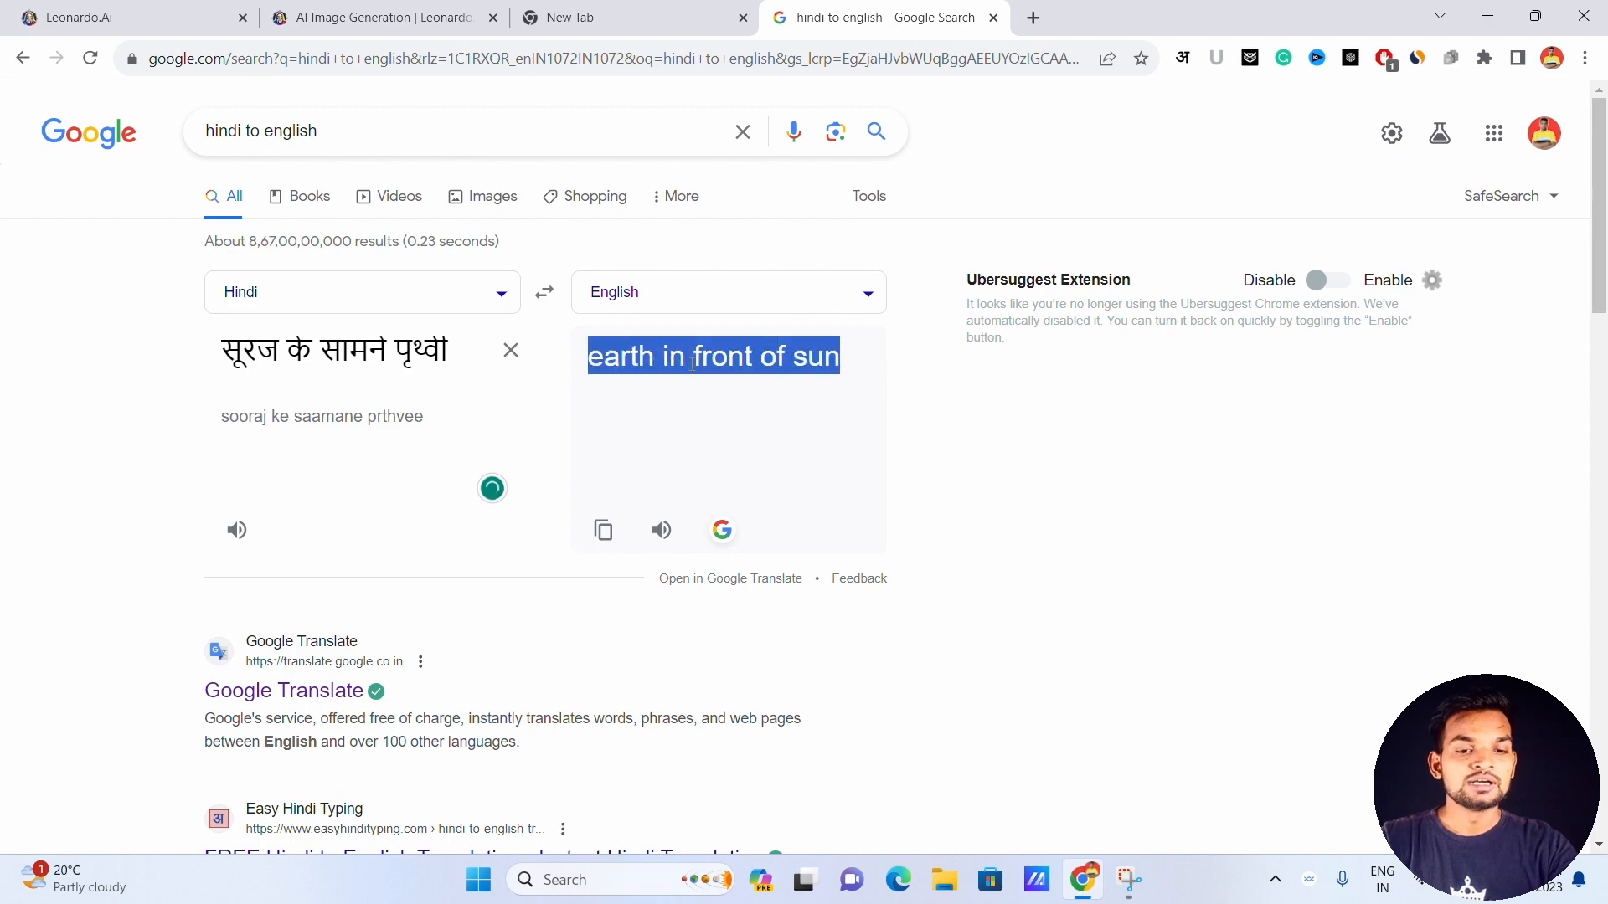
# In Leonardo.Ai, replace the prompt with the copied "earth in front of sun", generate the images and look through them
pyautogui.click(381, 17)
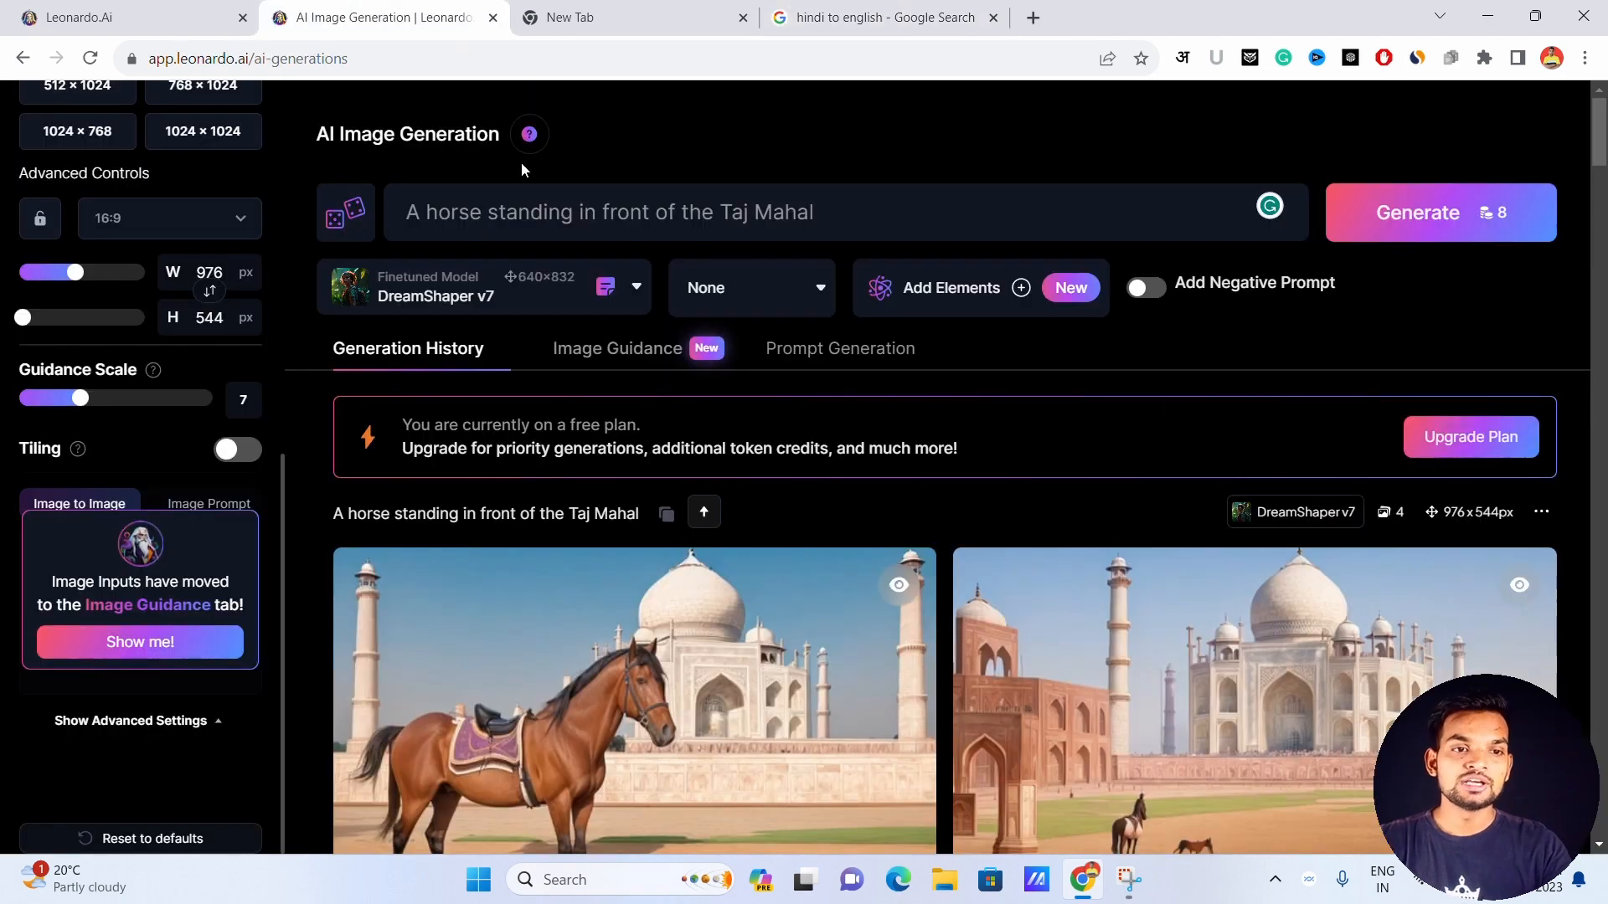
pyautogui.click(536, 216)
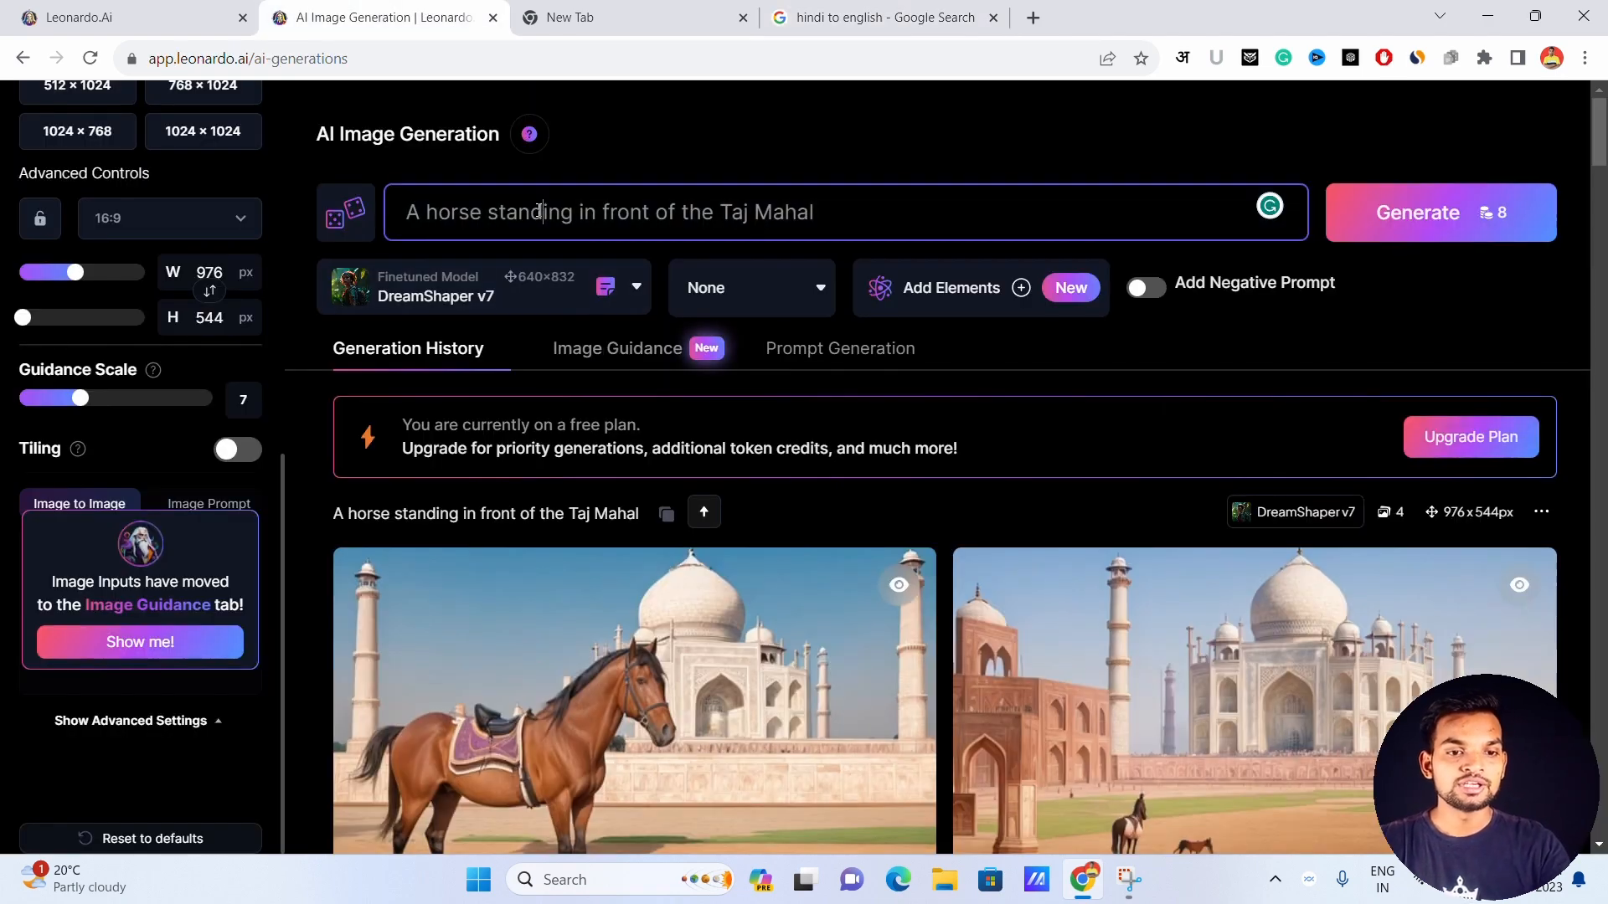
pyautogui.hotkey('ctrl', 'a')
pyautogui.hotkey('ctrl', 'v')
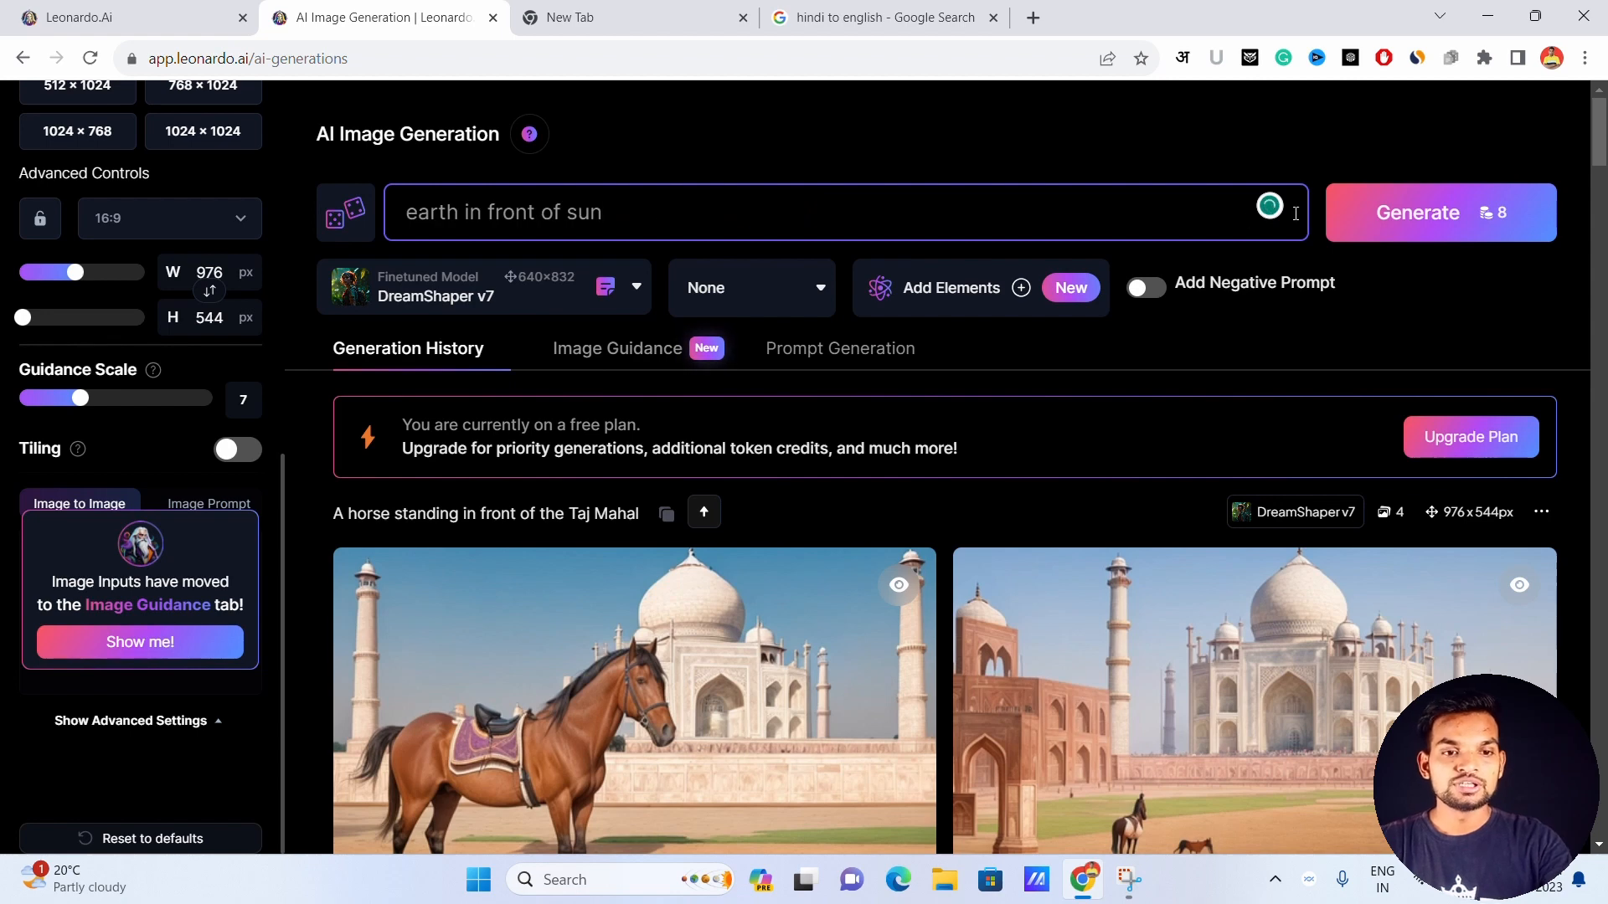
pyautogui.click(1406, 219)
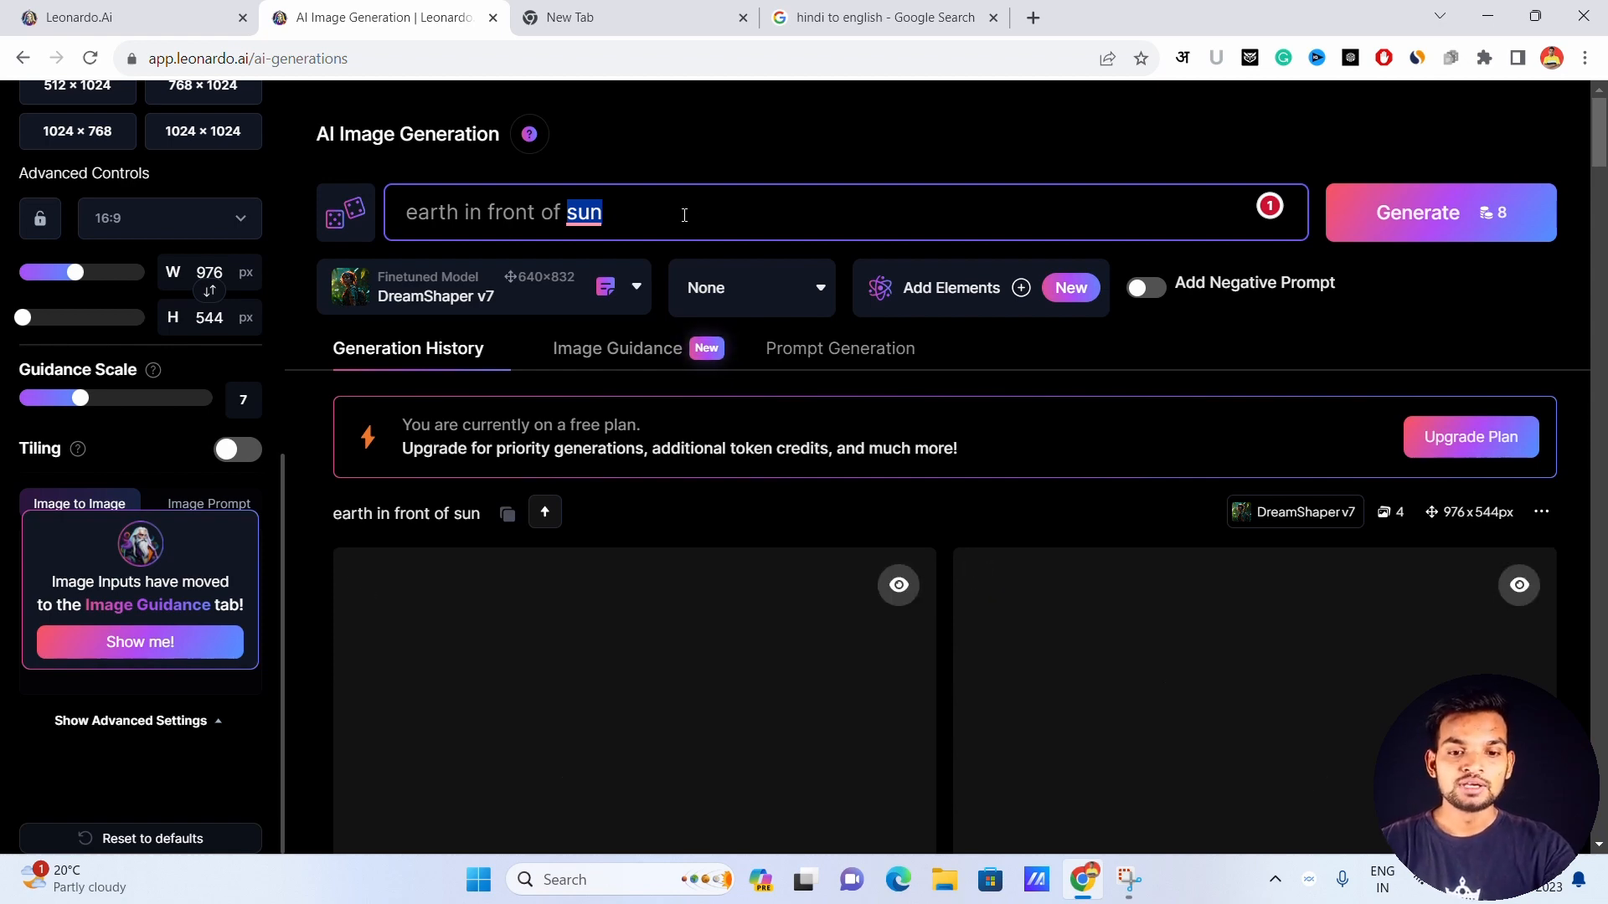
pyautogui.scroll(-5, 739, 438)
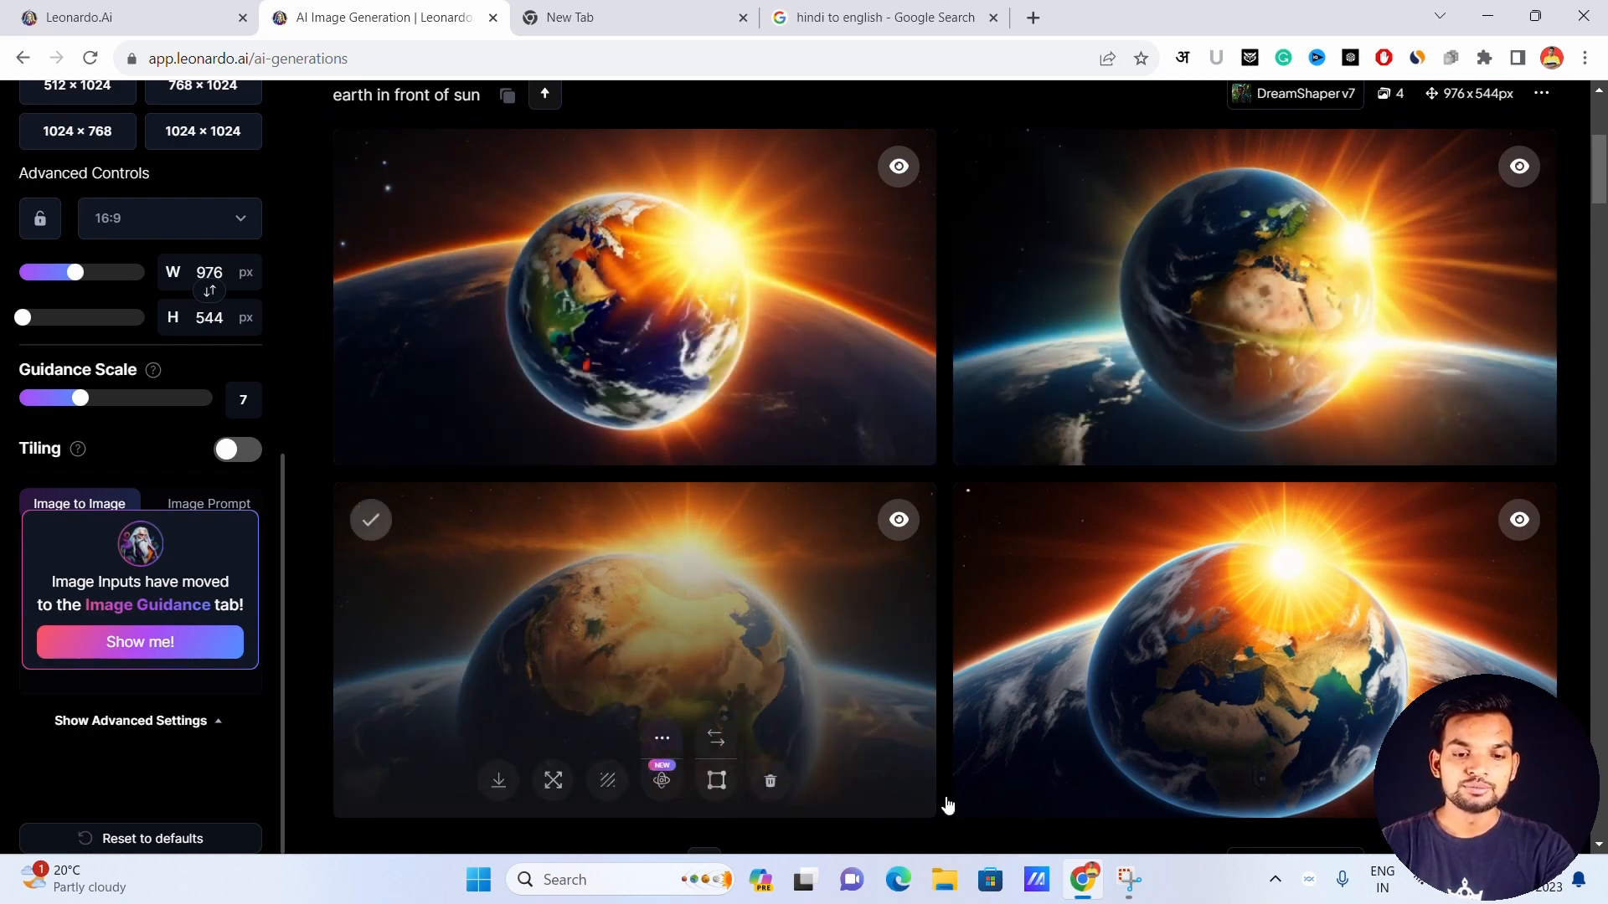
pyautogui.scroll(5, 878, 373)
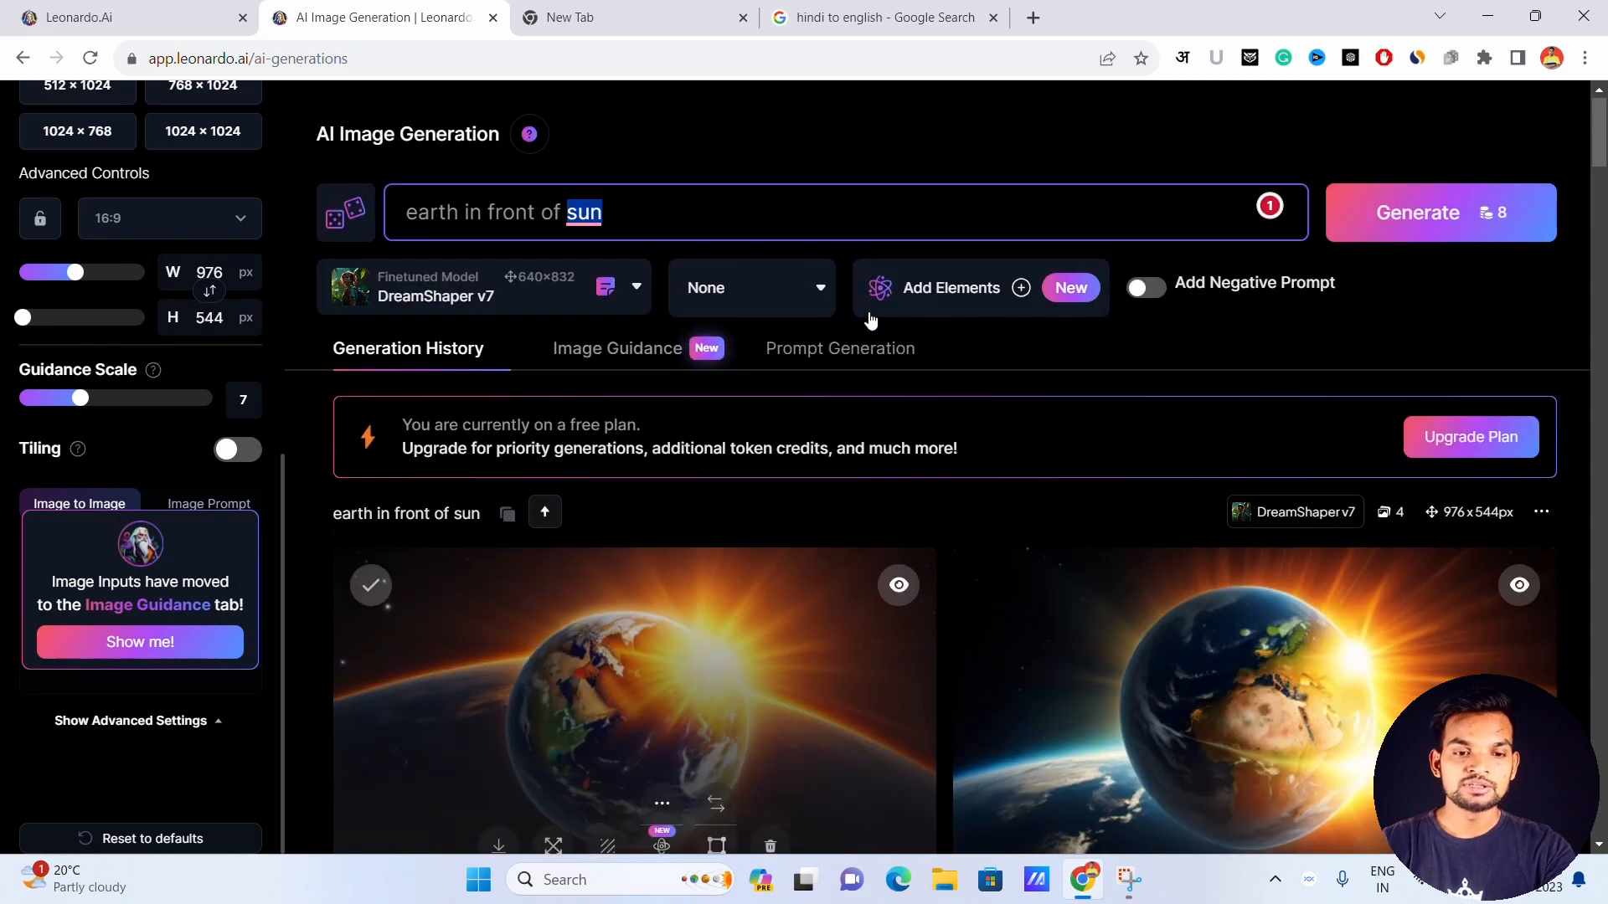
# Back in the Google translator, replace the source text with "samudra me khada ek jahaj", convert it to Hindi script and copy the English translation
pyautogui.click(978, 10)
pyautogui.tripleClick(456, 355)
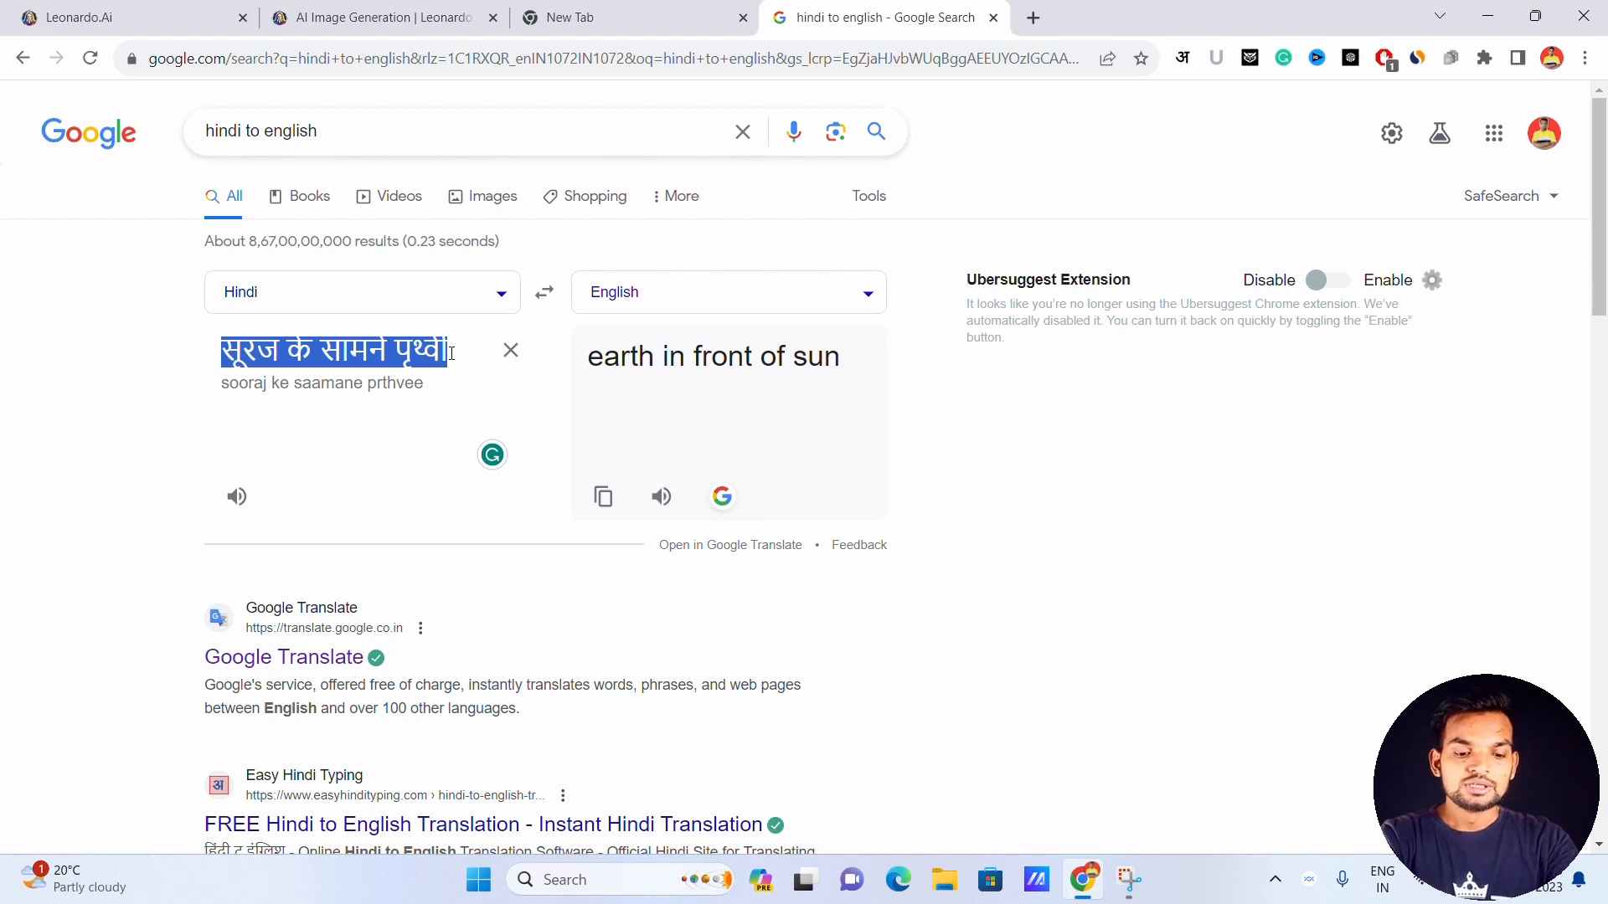
pyautogui.write('s')
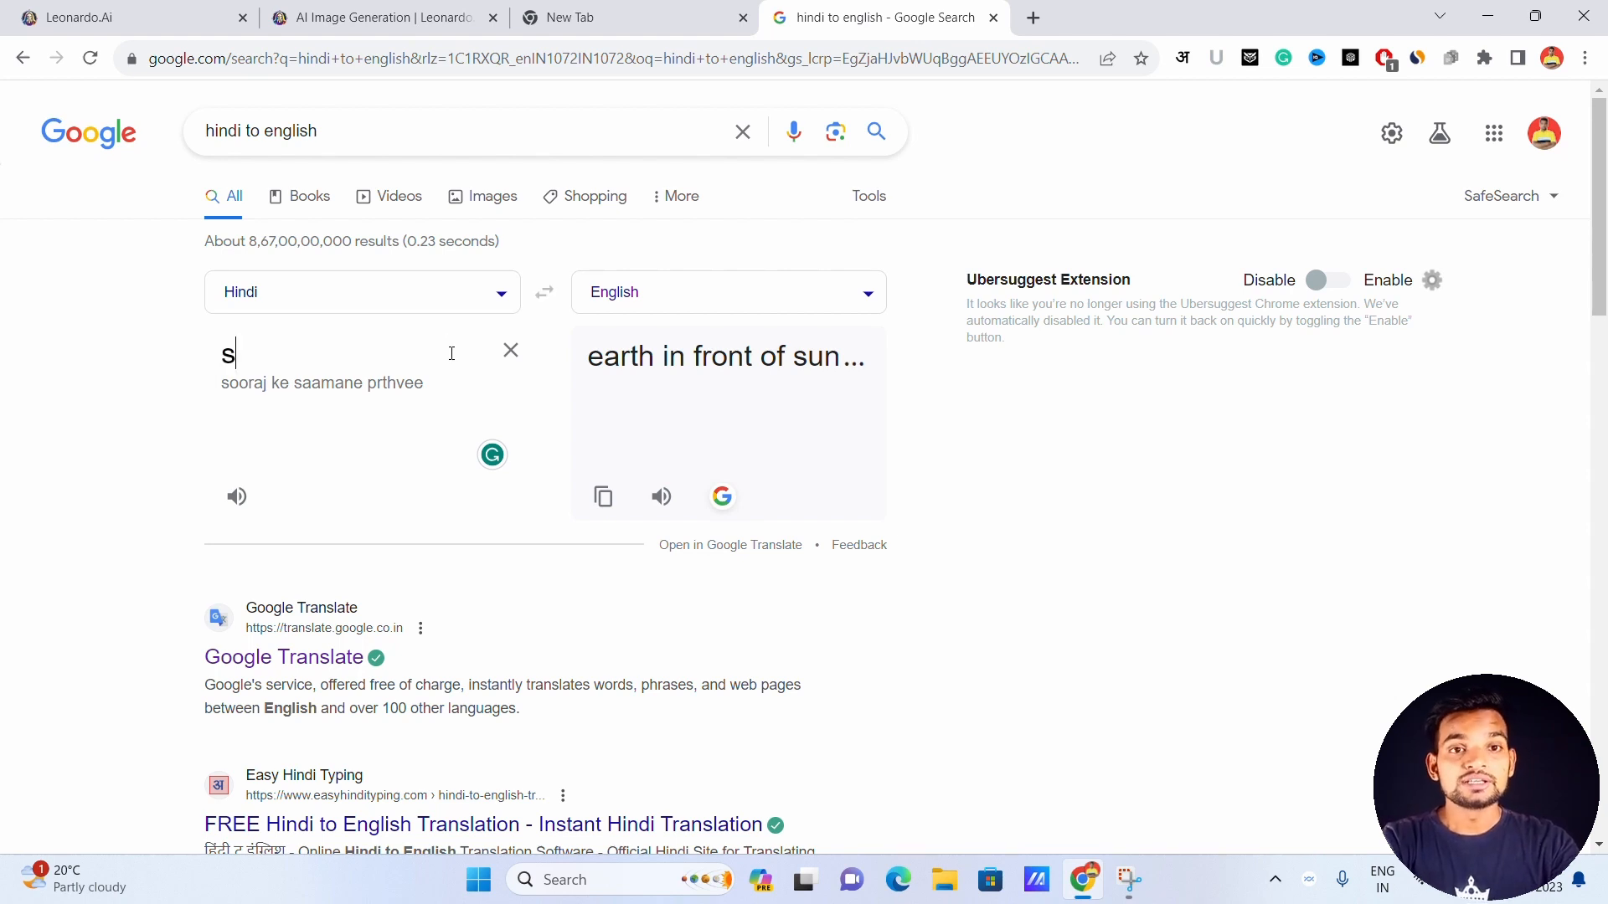
pyautogui.write('amudra ')
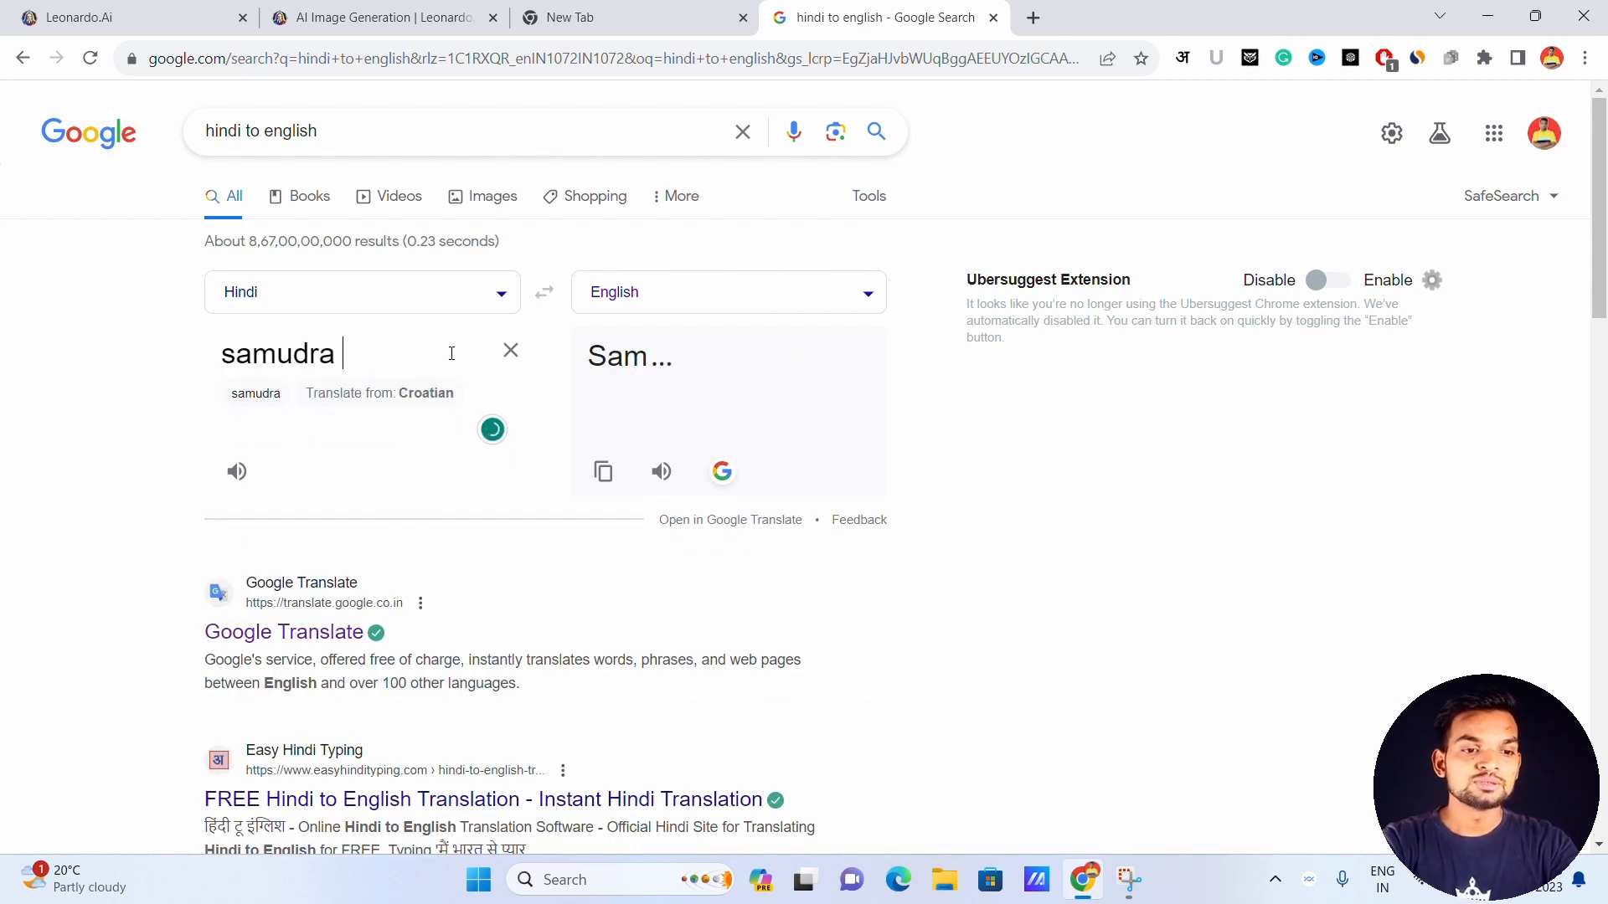
pyautogui.write('me kh')
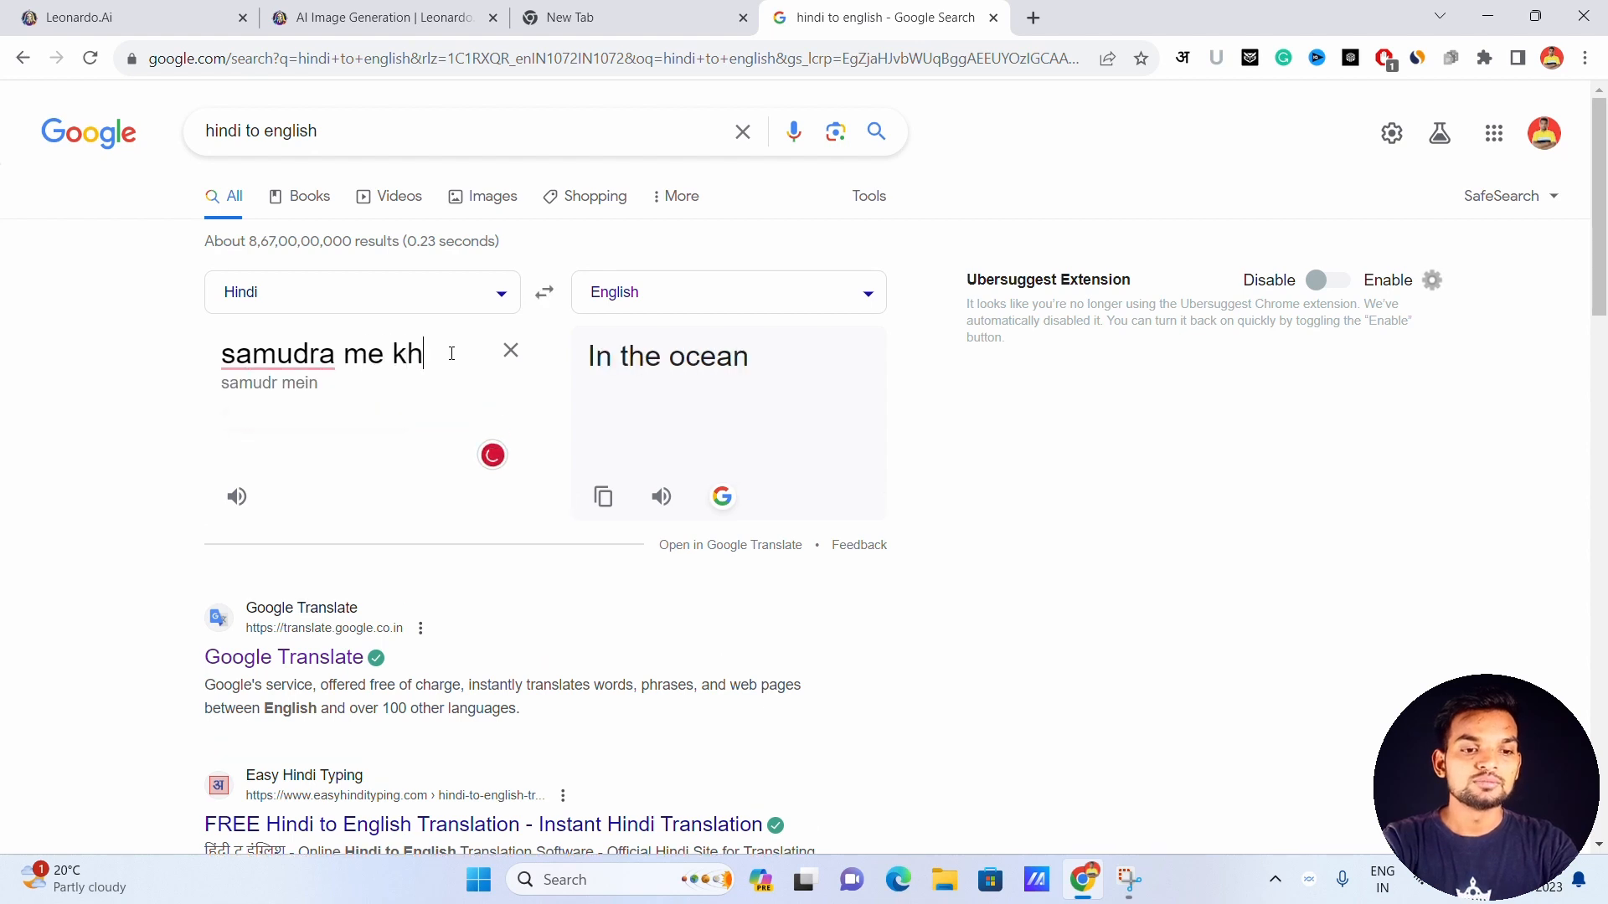
pyautogui.write('ada ek jah')
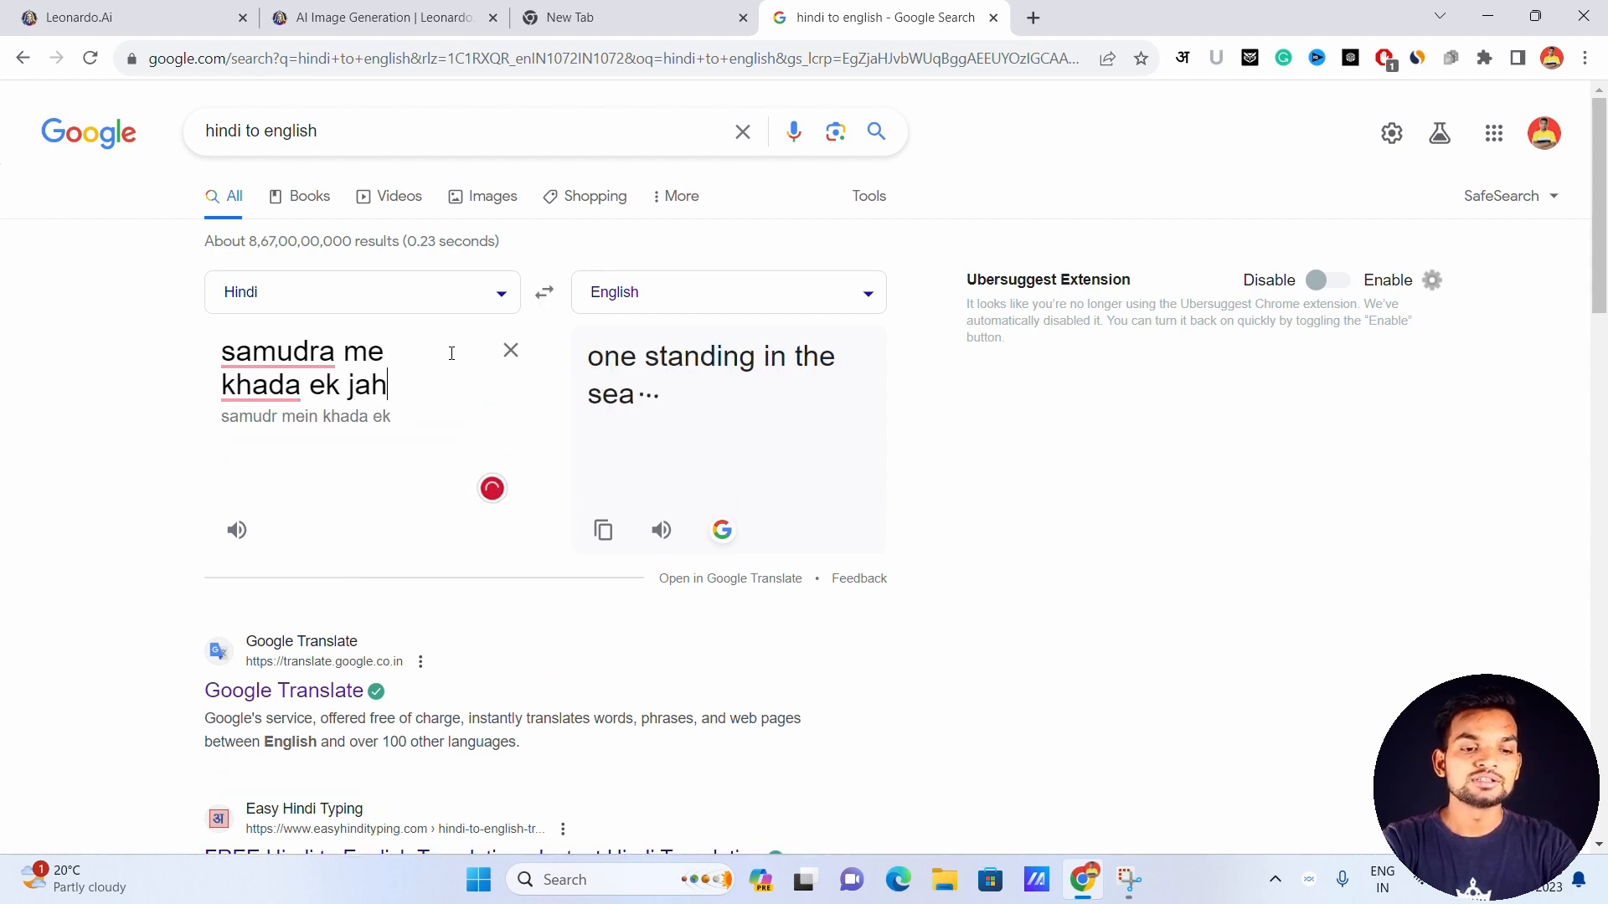
pyautogui.write('aj')
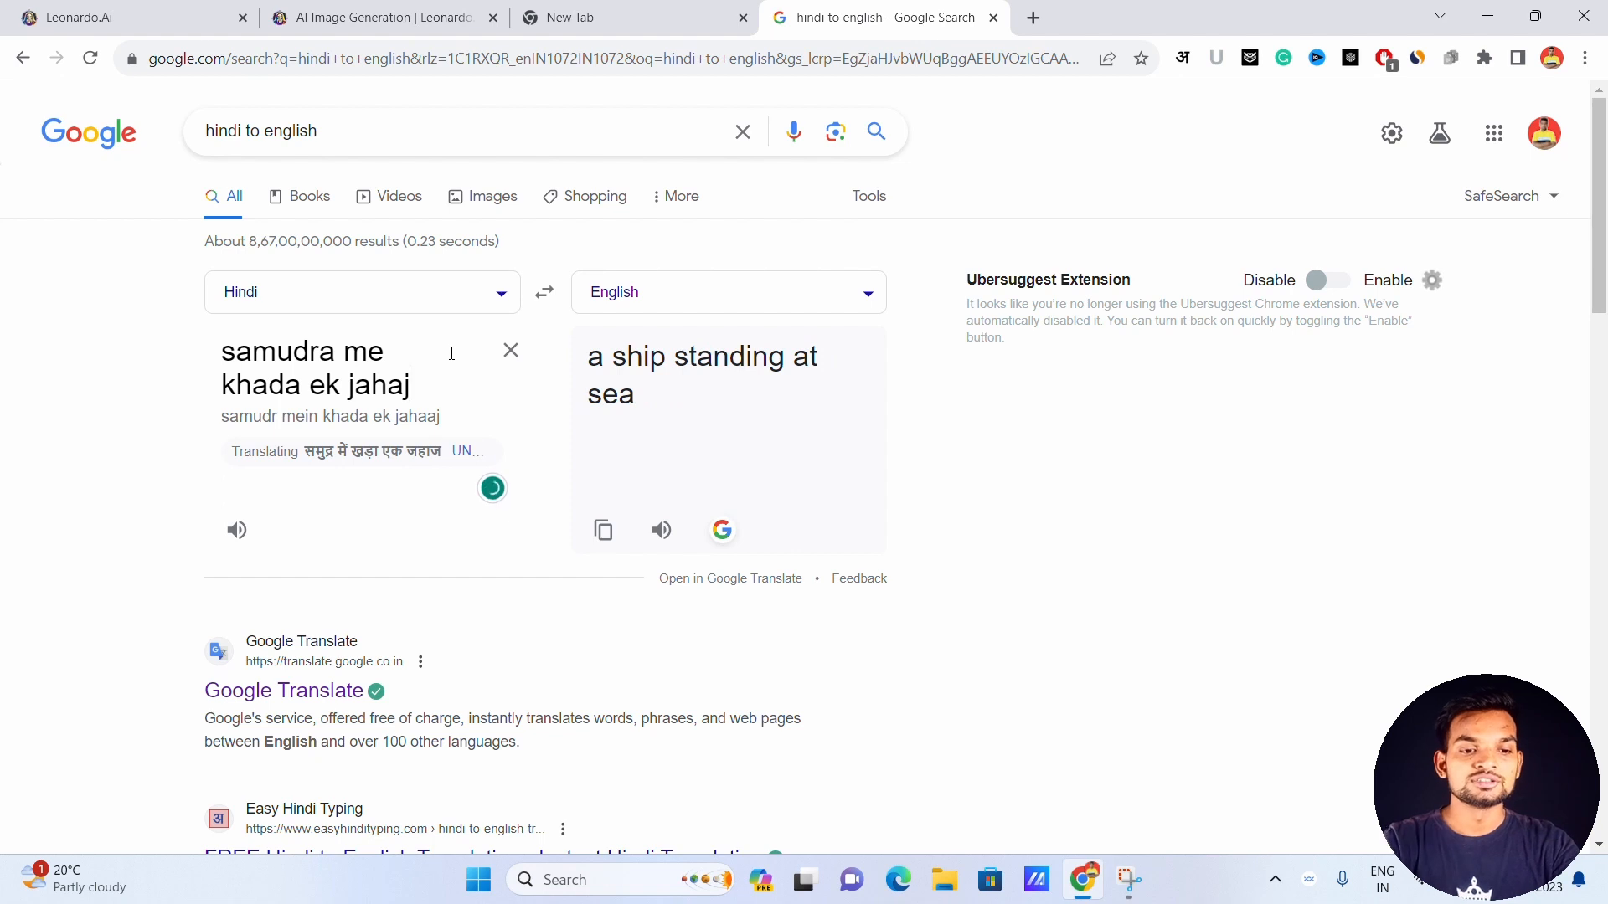
pyautogui.click(410, 454)
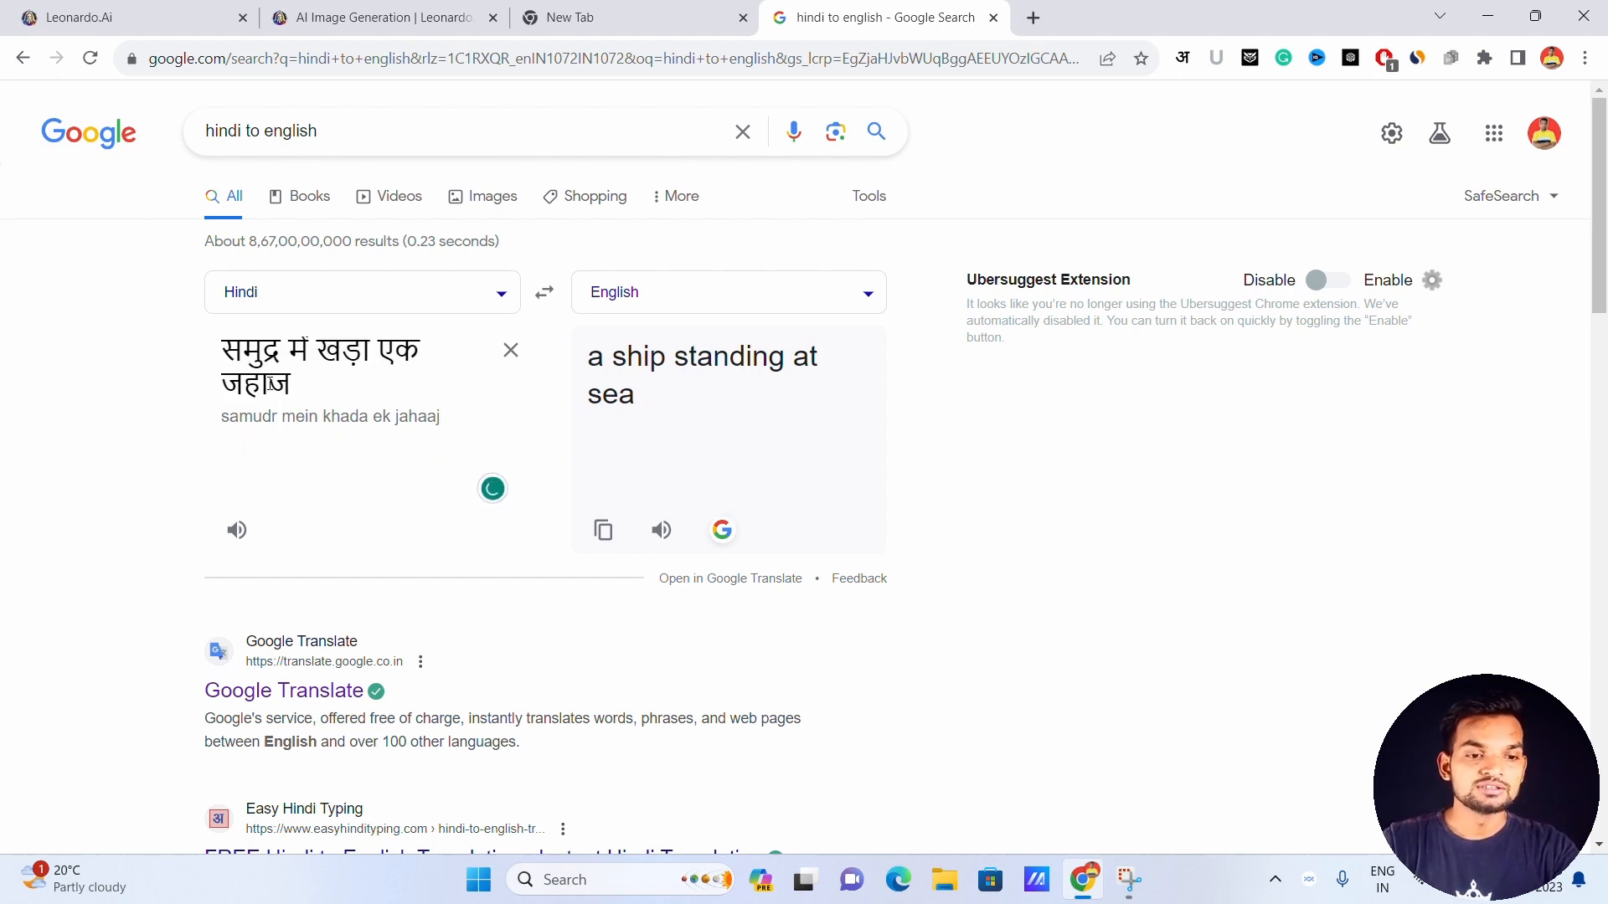
pyautogui.tripleClick(680, 369)
pyautogui.hotkey('ctrl', 'c')
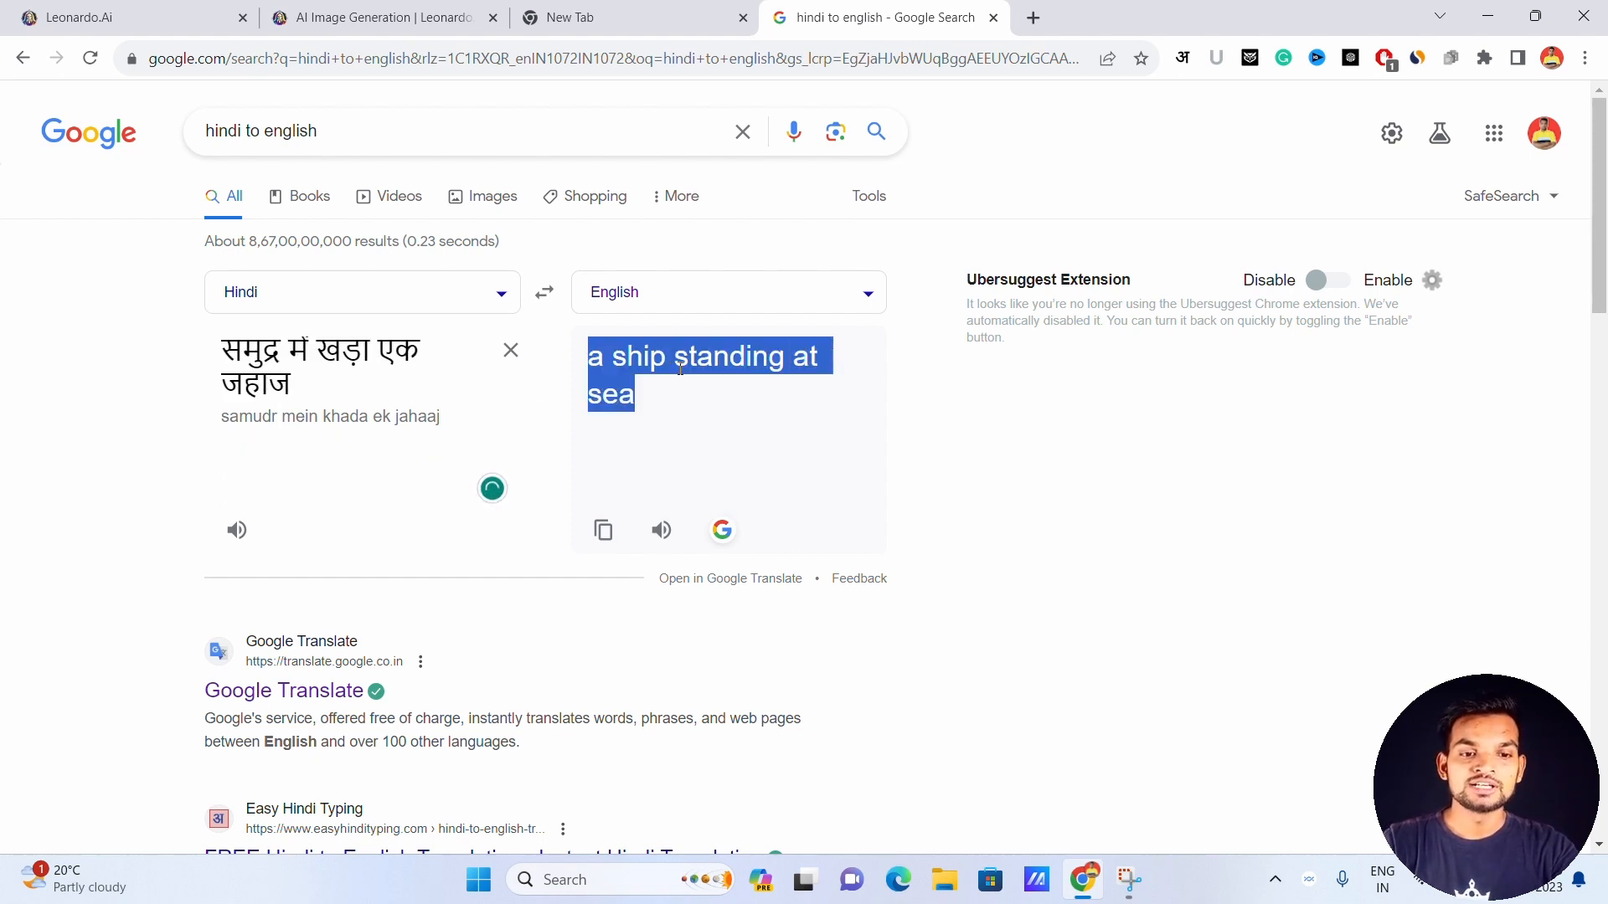
# In Leonardo.Ai, replace the prompt with "a ship standing at sea", generate the images and review them and the generation settings
pyautogui.click(381, 17)
pyautogui.click(611, 213)
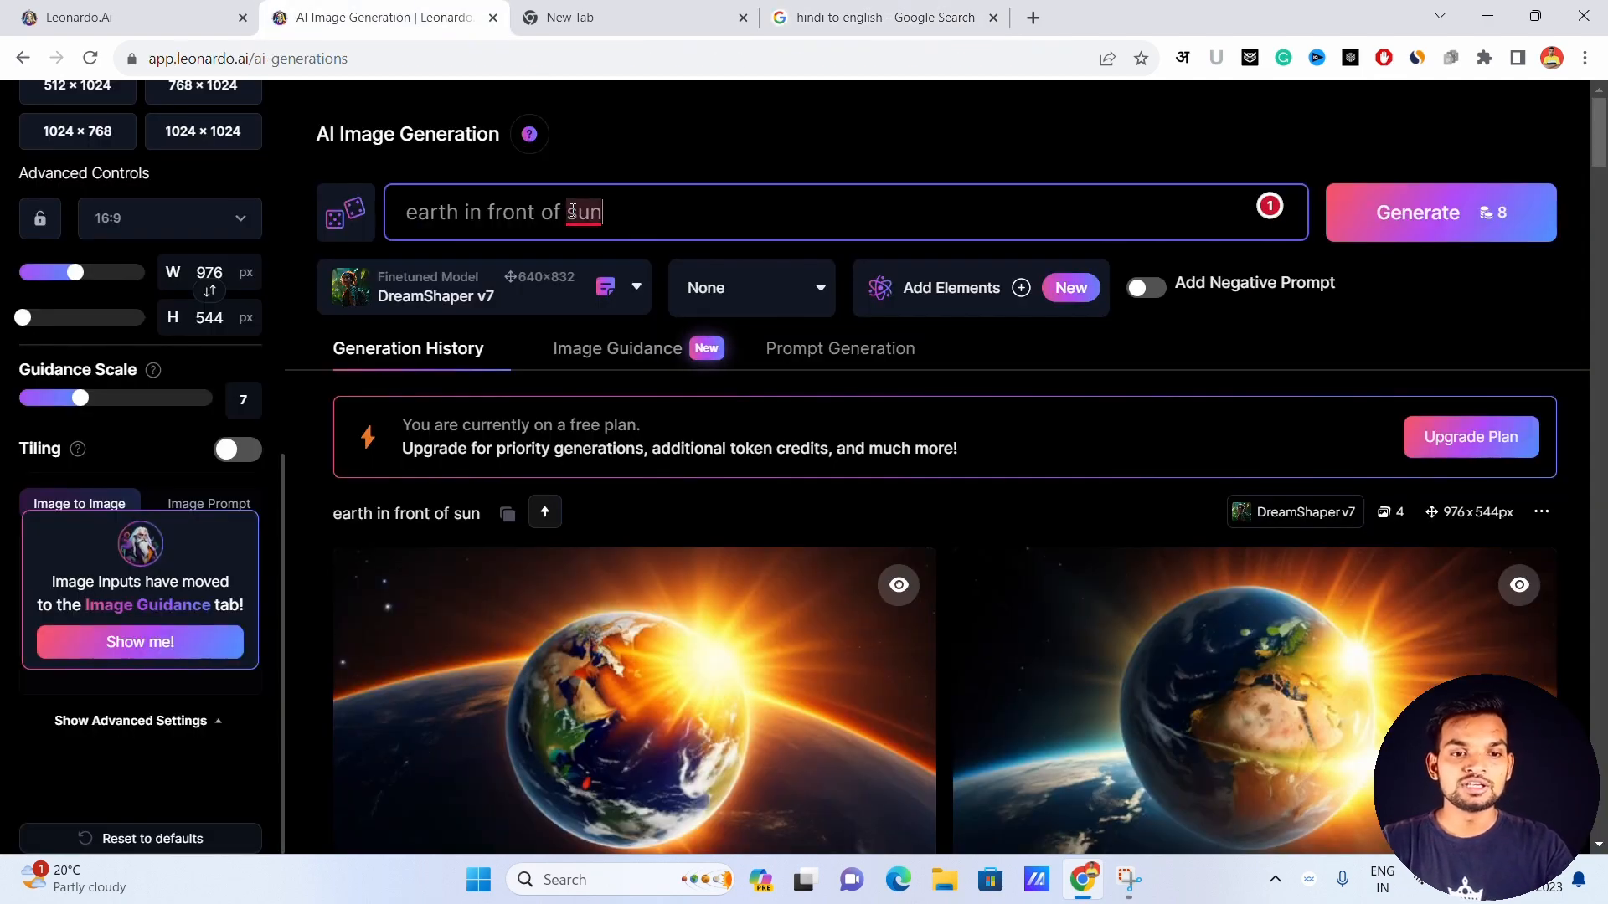
pyautogui.tripleClick(572, 212)
pyautogui.hotkey('ctrl', 'v')
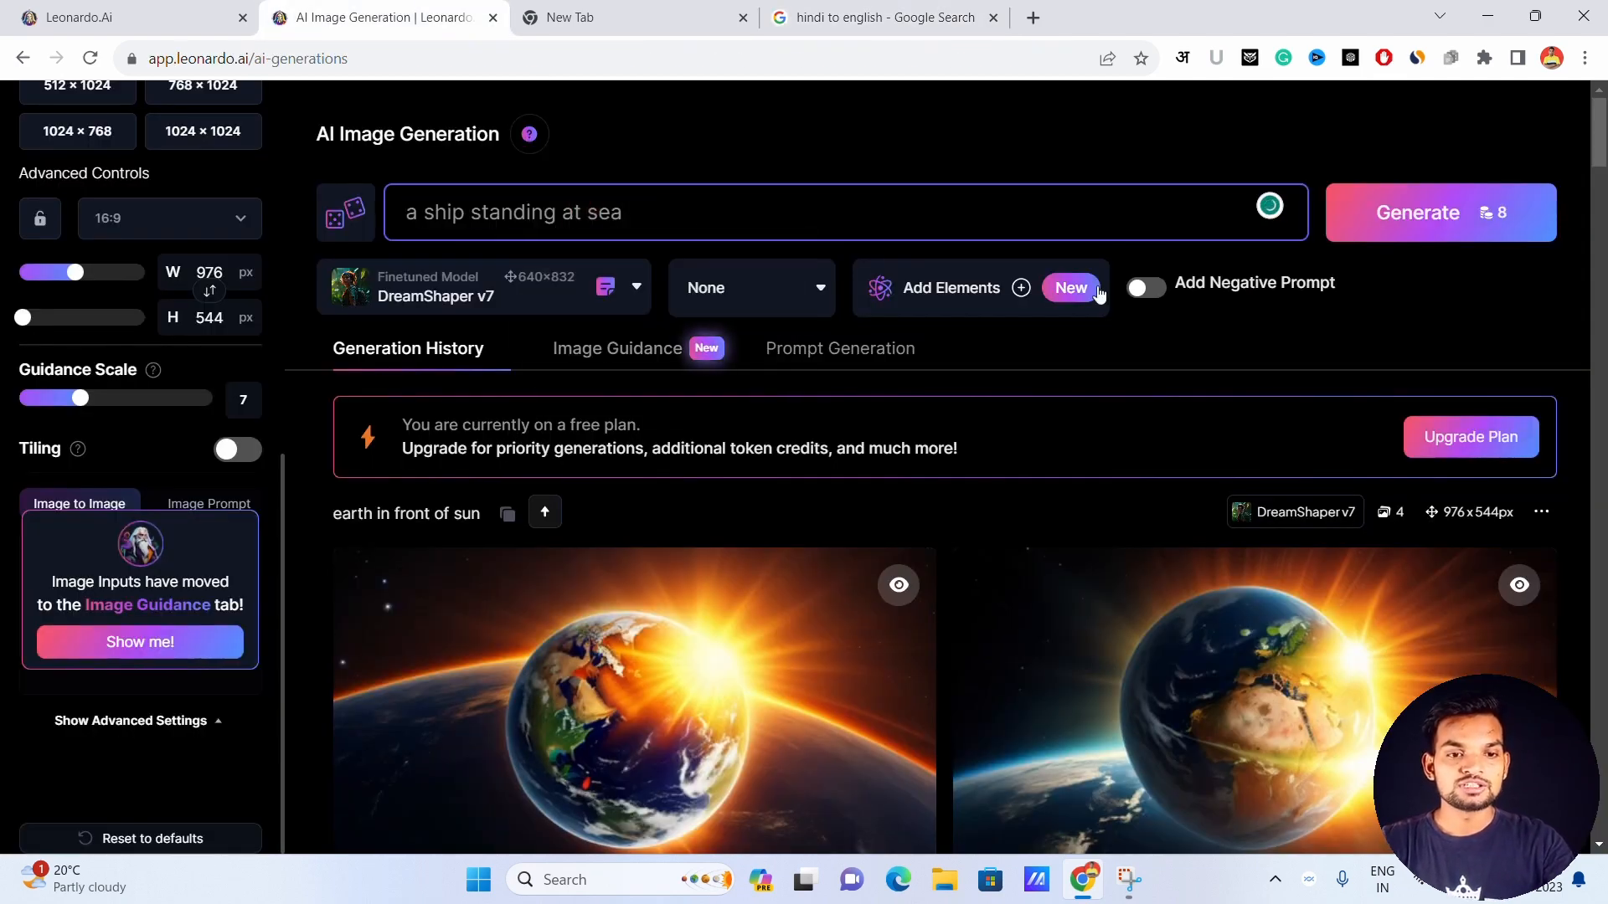
pyautogui.click(1381, 213)
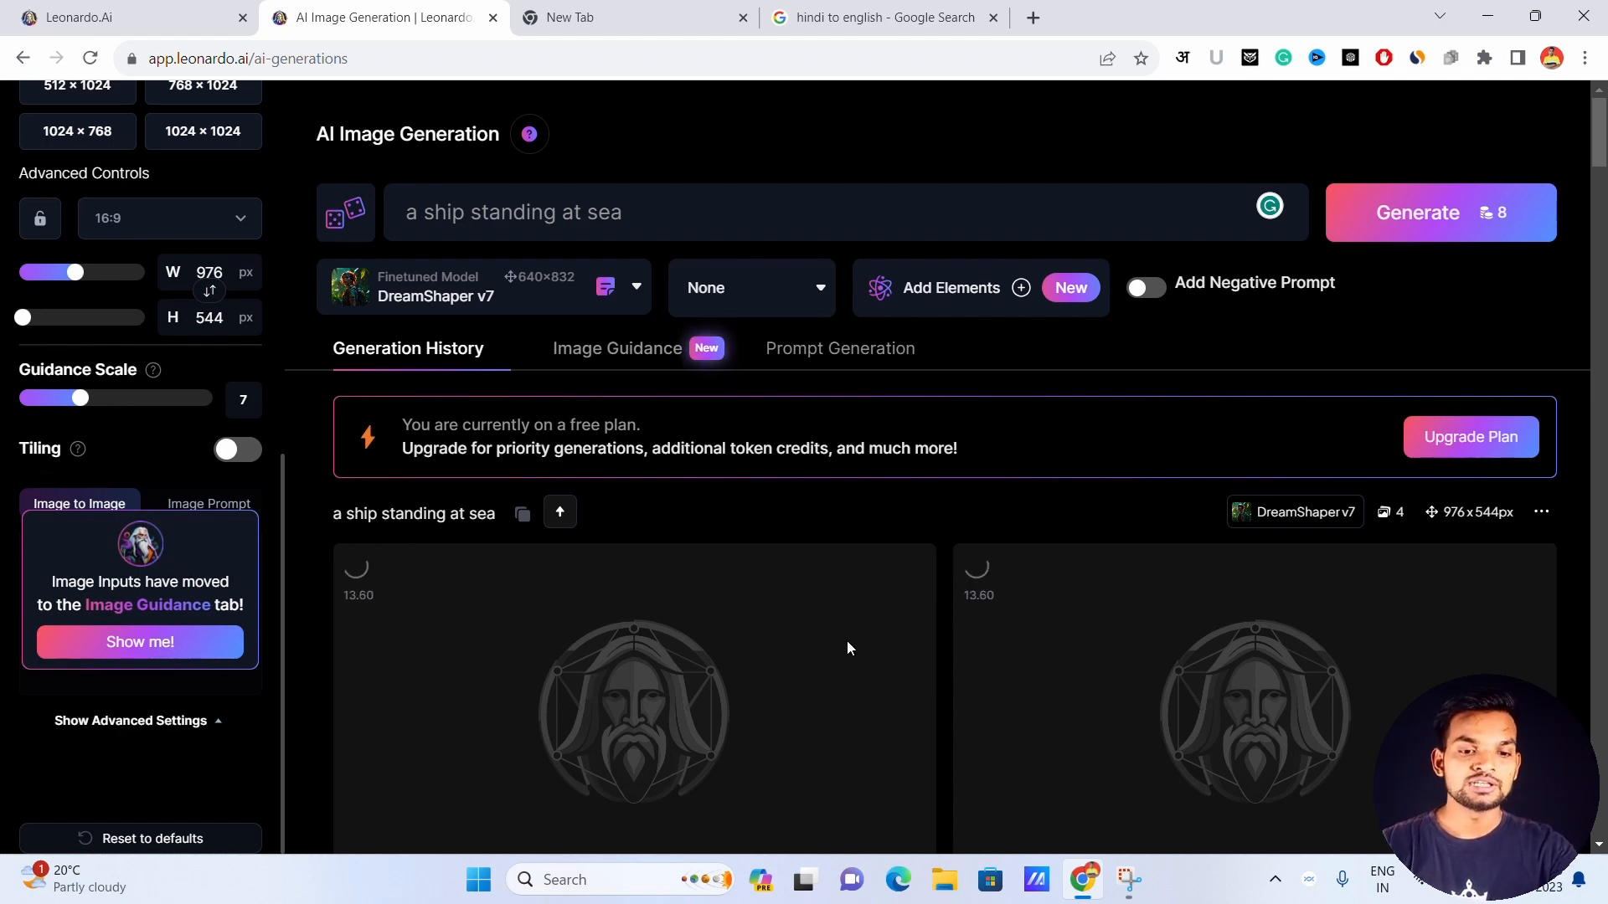
pyautogui.scroll(-3, 846, 641)
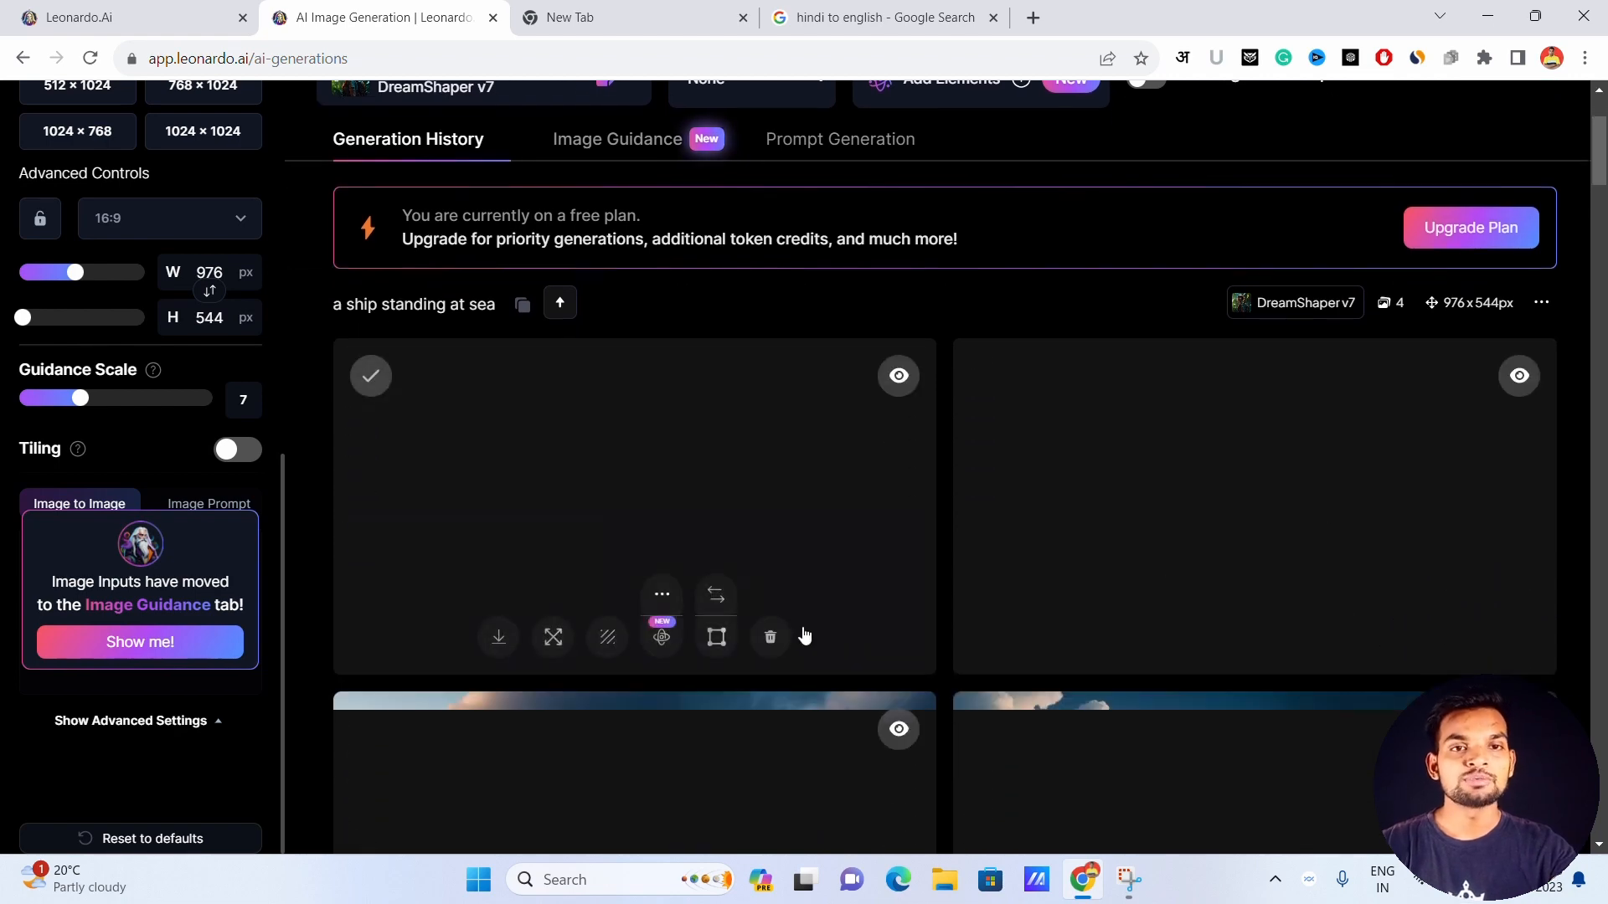
pyautogui.scroll(3, 168, 371)
pyautogui.scroll(6, 168, 371)
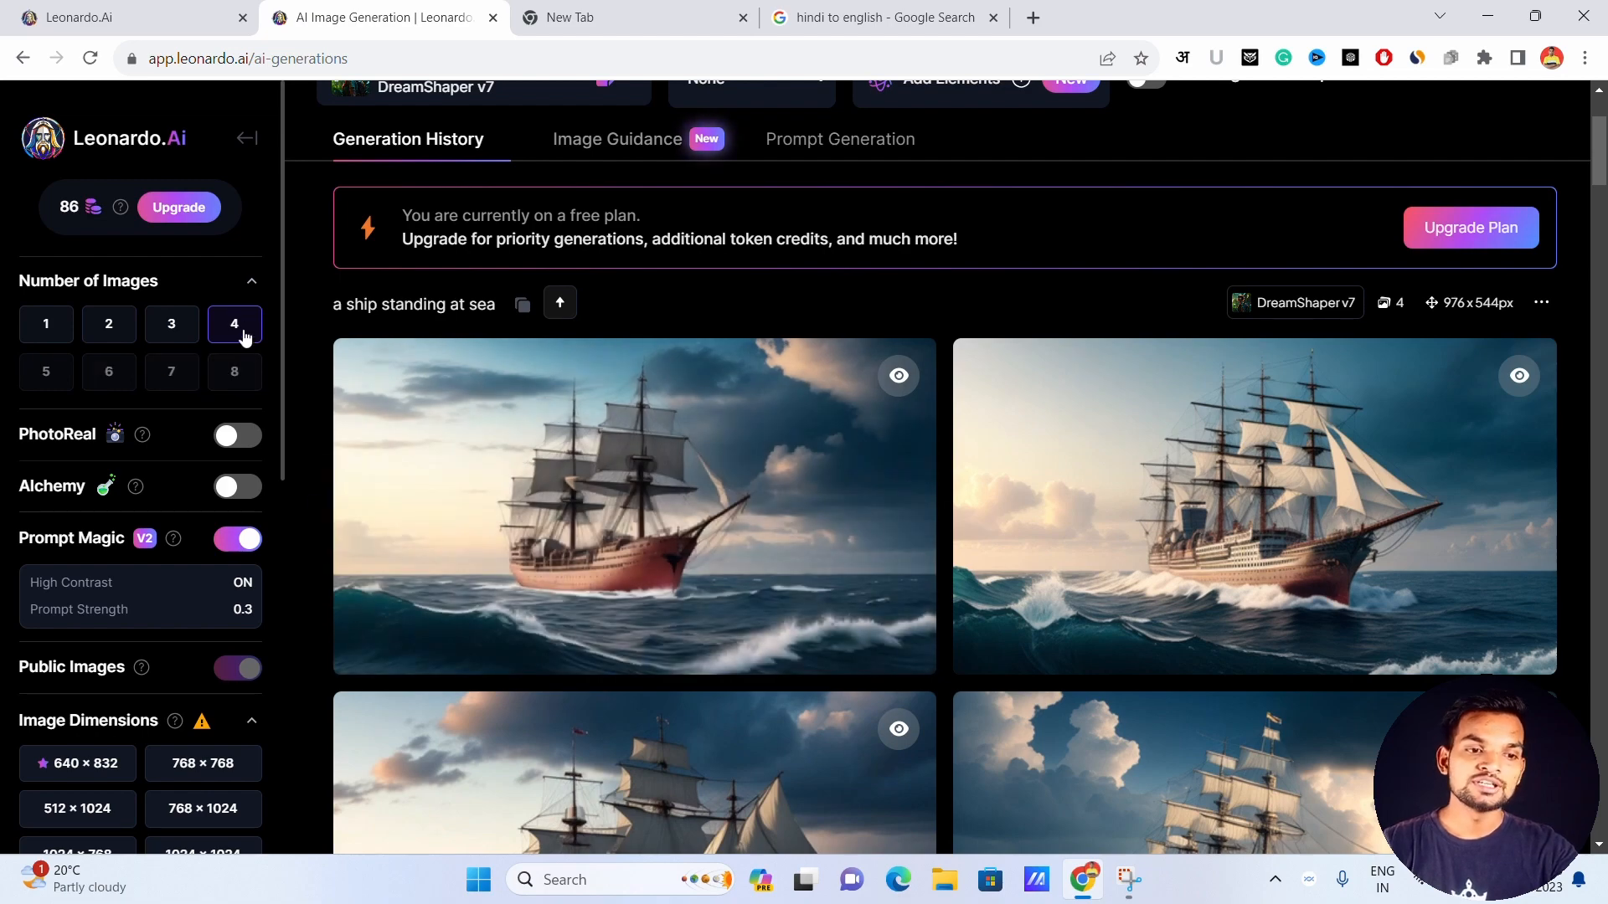
pyautogui.scroll(-3, 944, 509)
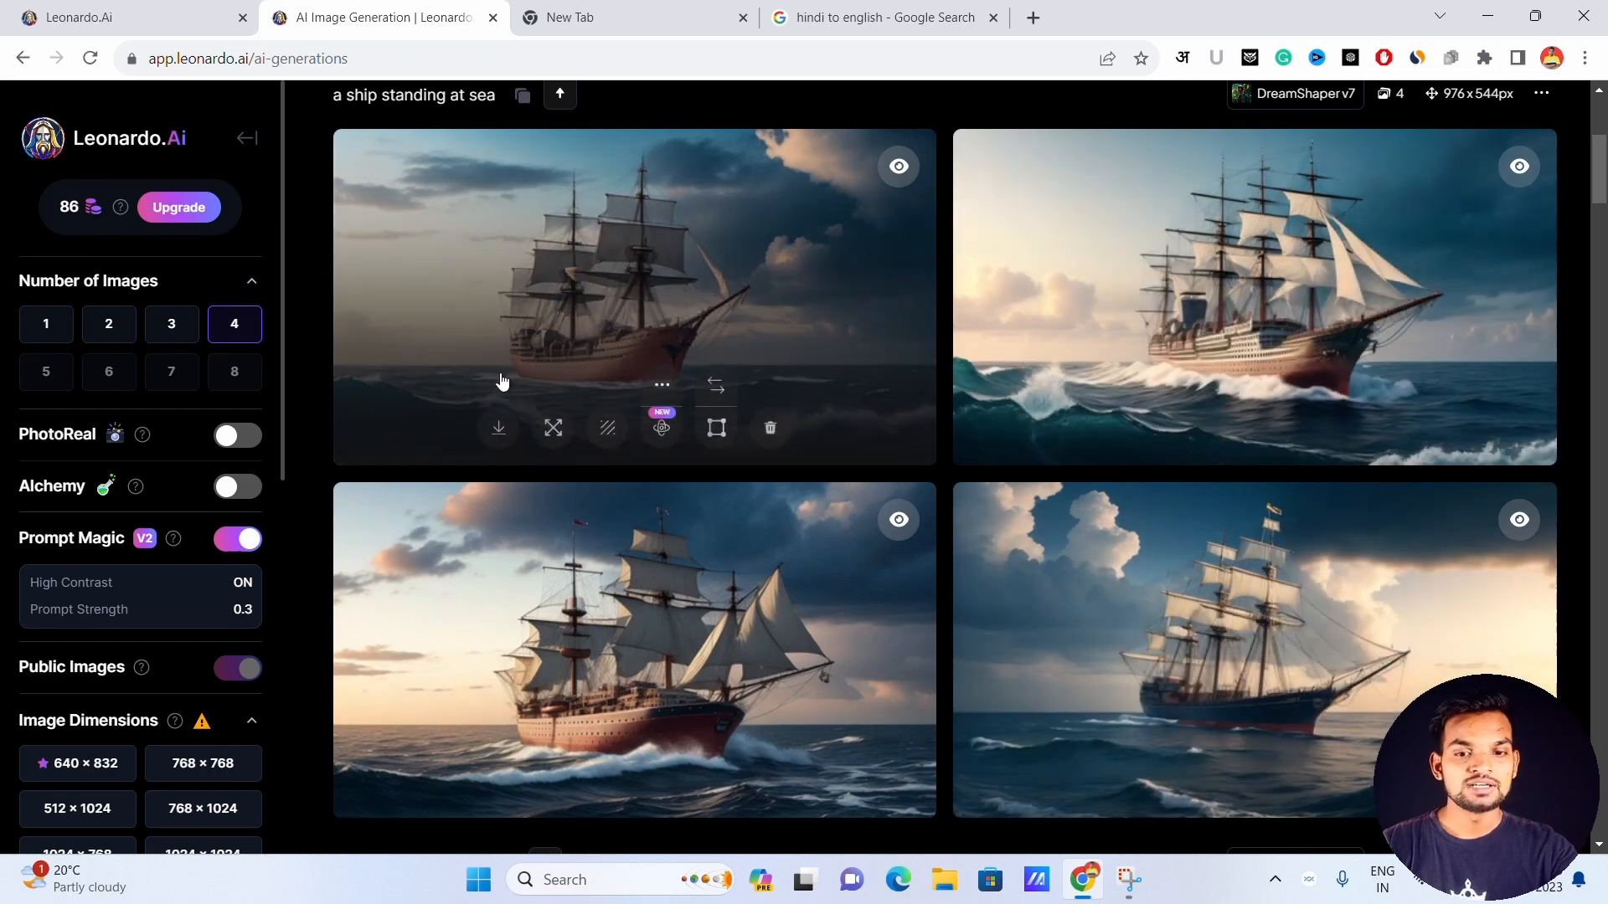
pyautogui.scroll(5, 797, 323)
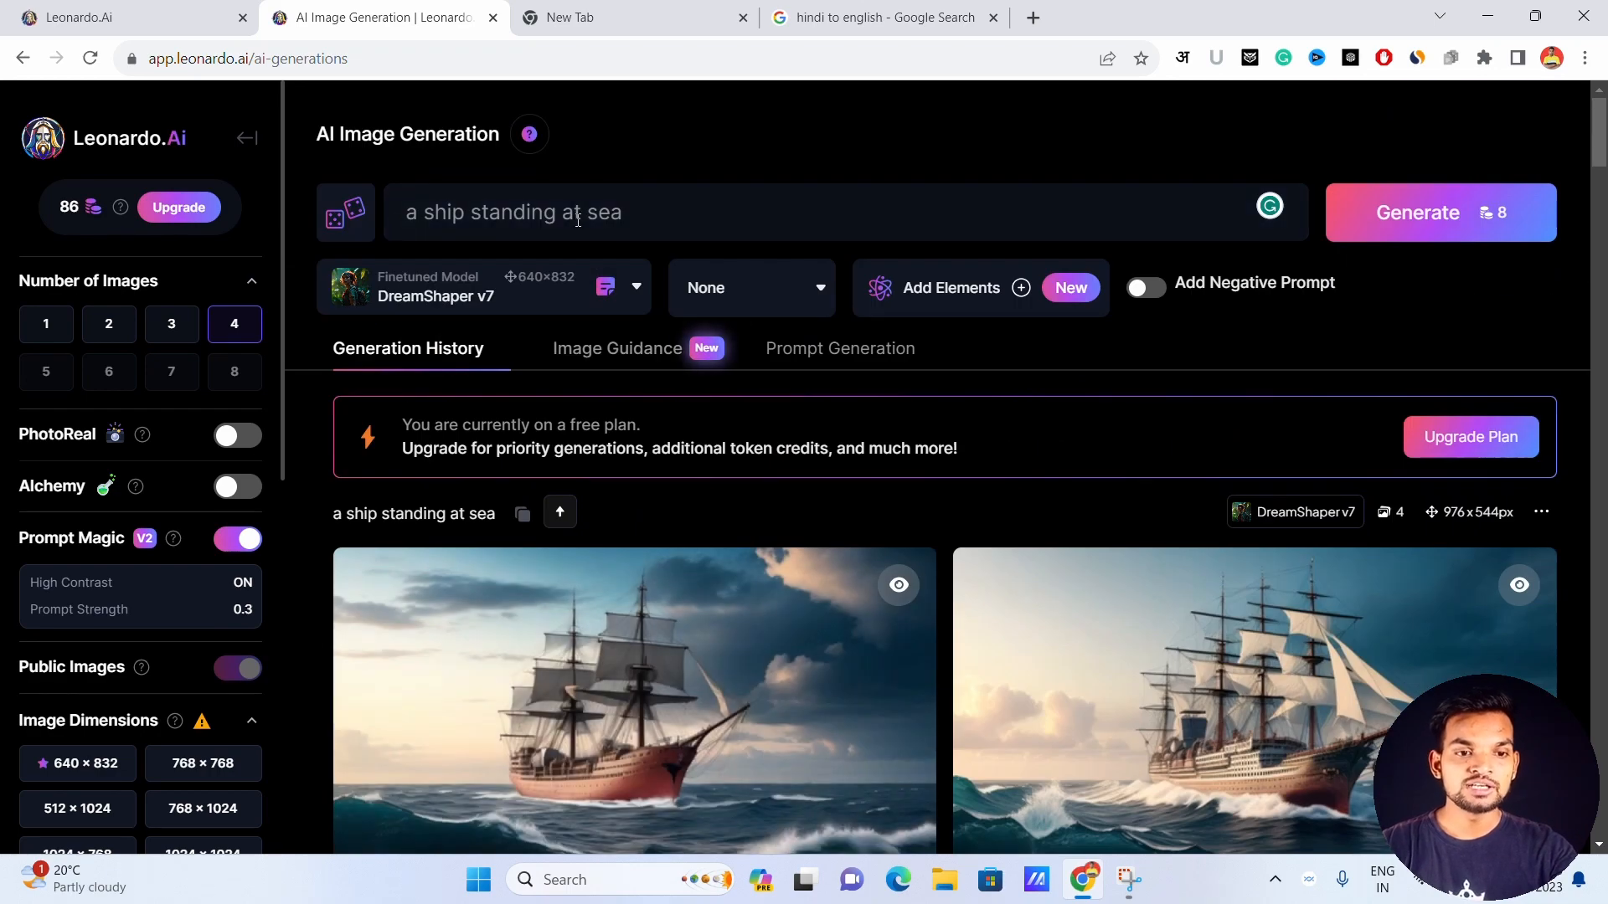
pyautogui.scroll(-3, 653, 402)
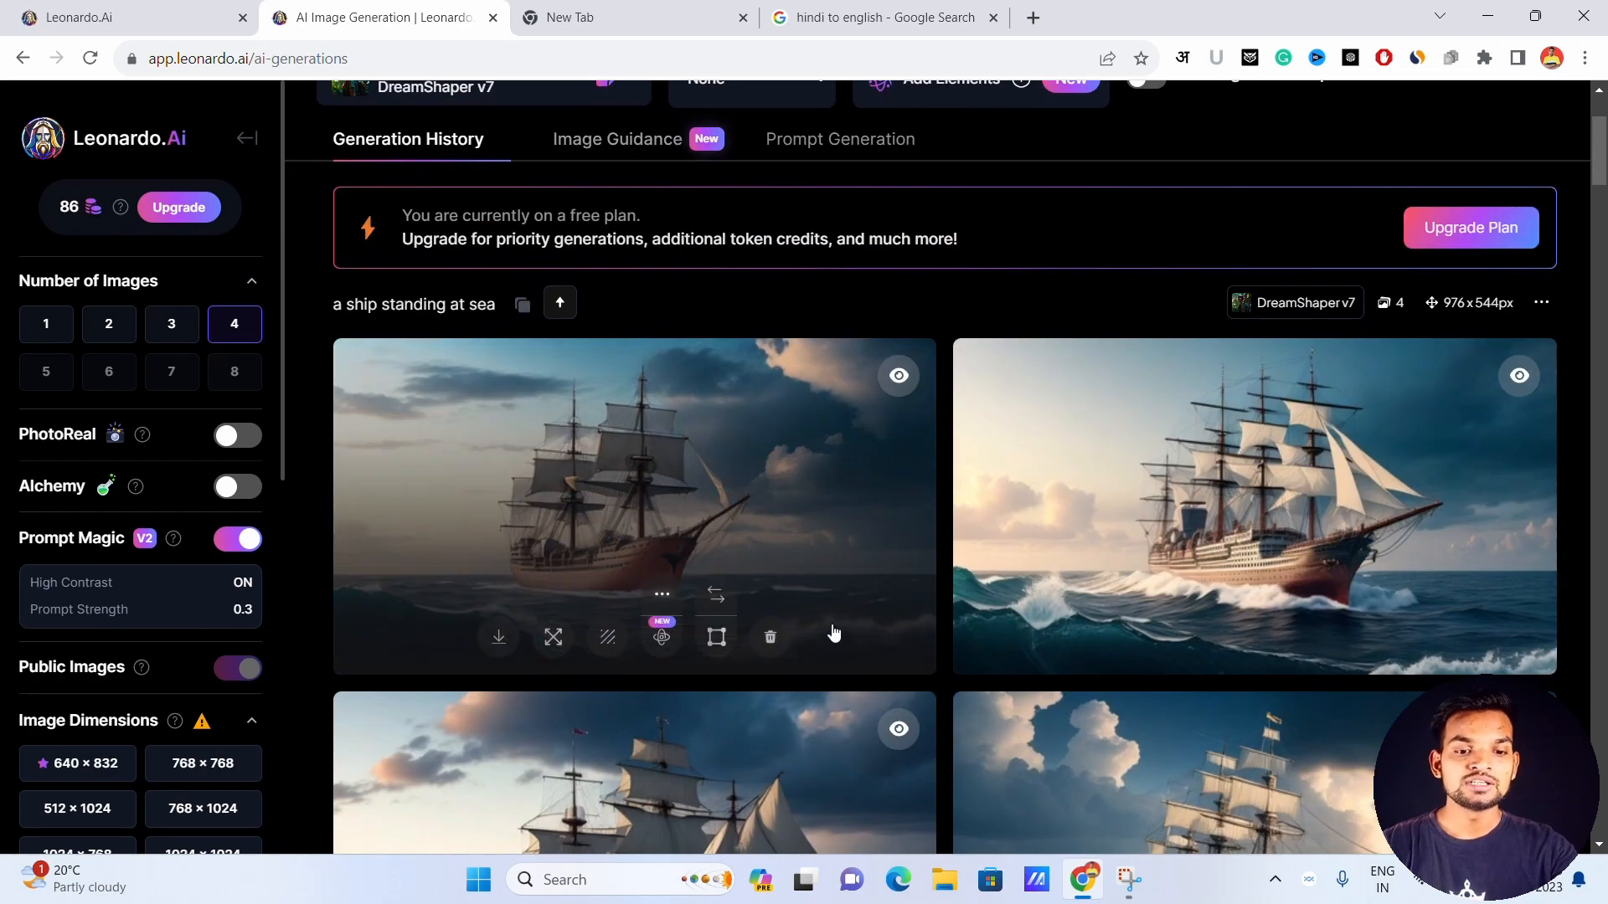
# Download the fourth "a ship standing at sea" image and browse the earlier generations in the history
pyautogui.scroll(-3, 1005, 586)
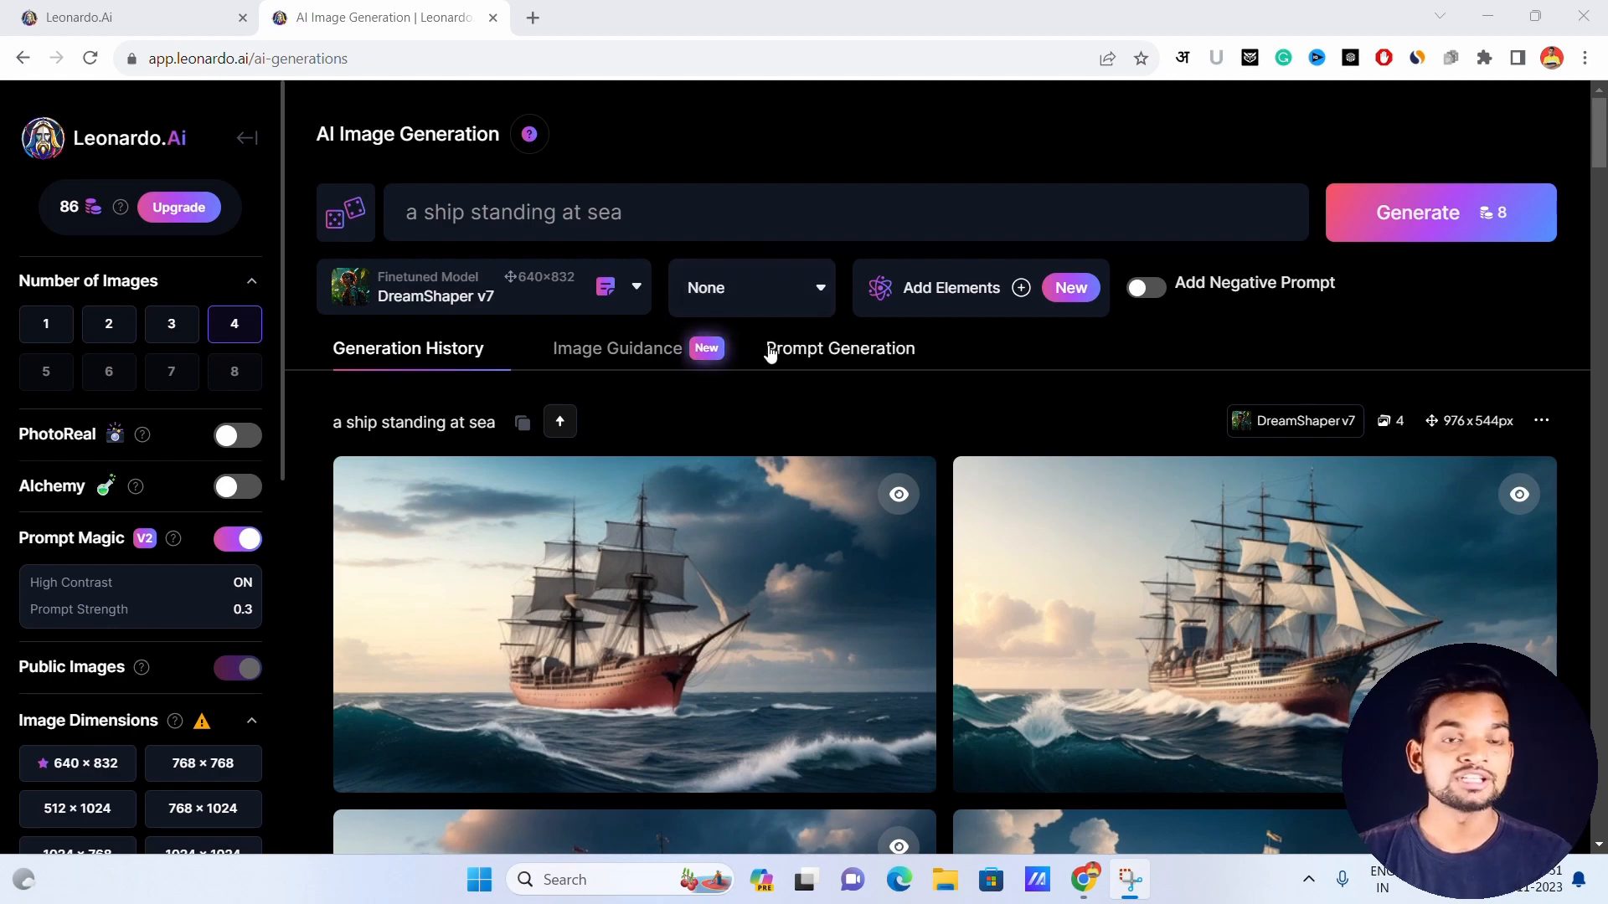
pyautogui.scroll(-2, 762, 368)
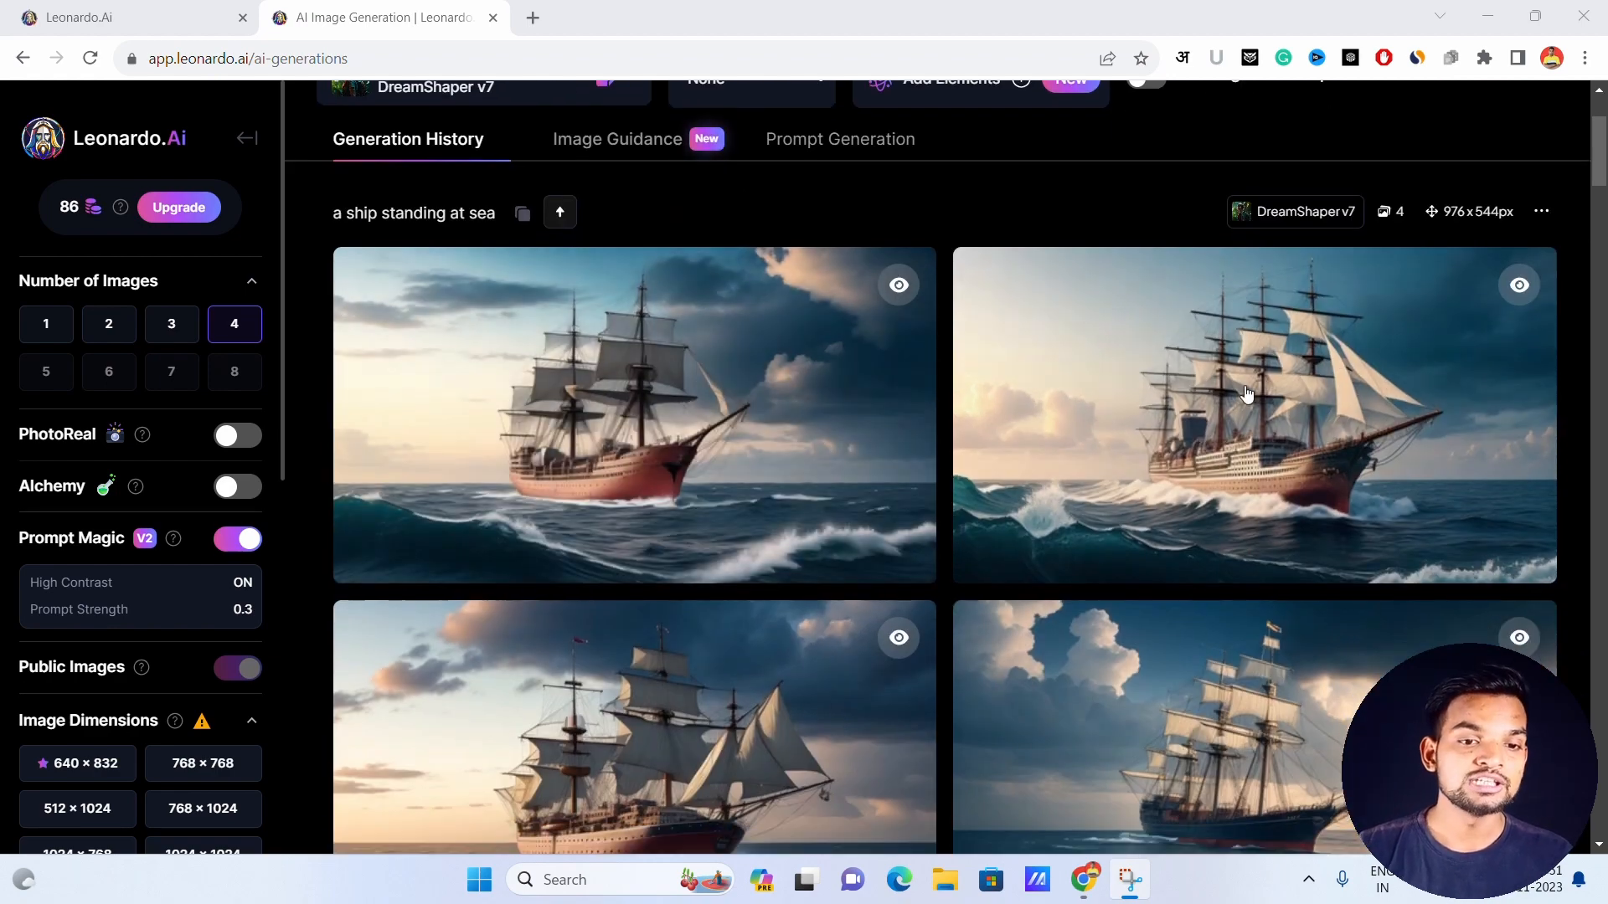
pyautogui.scroll(-3, 1264, 459)
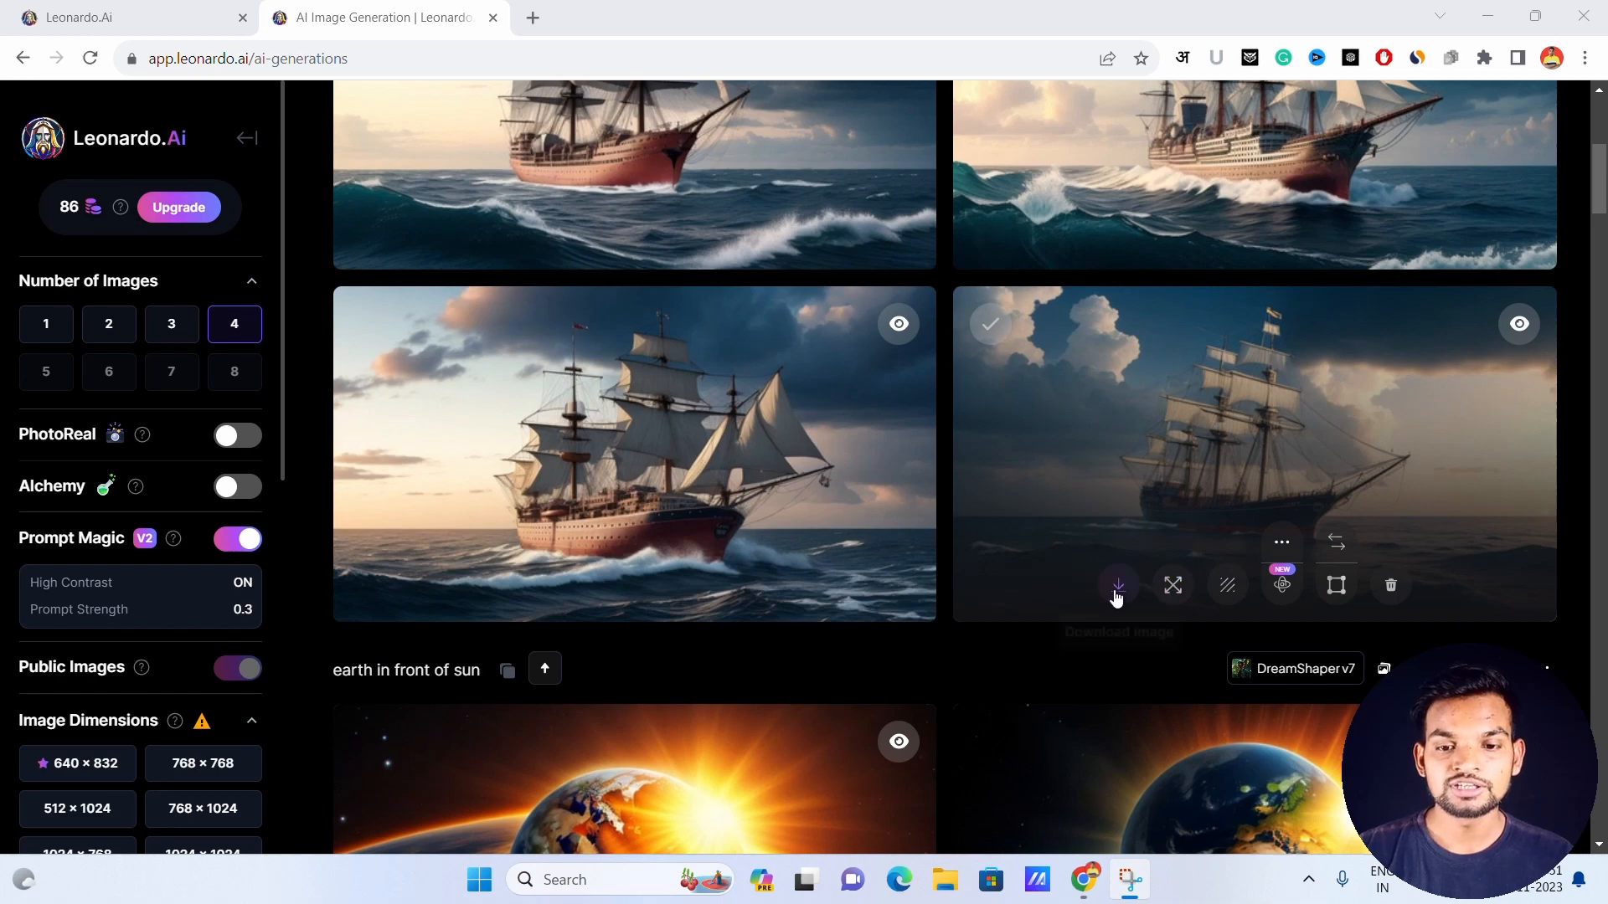
pyautogui.click(1114, 595)
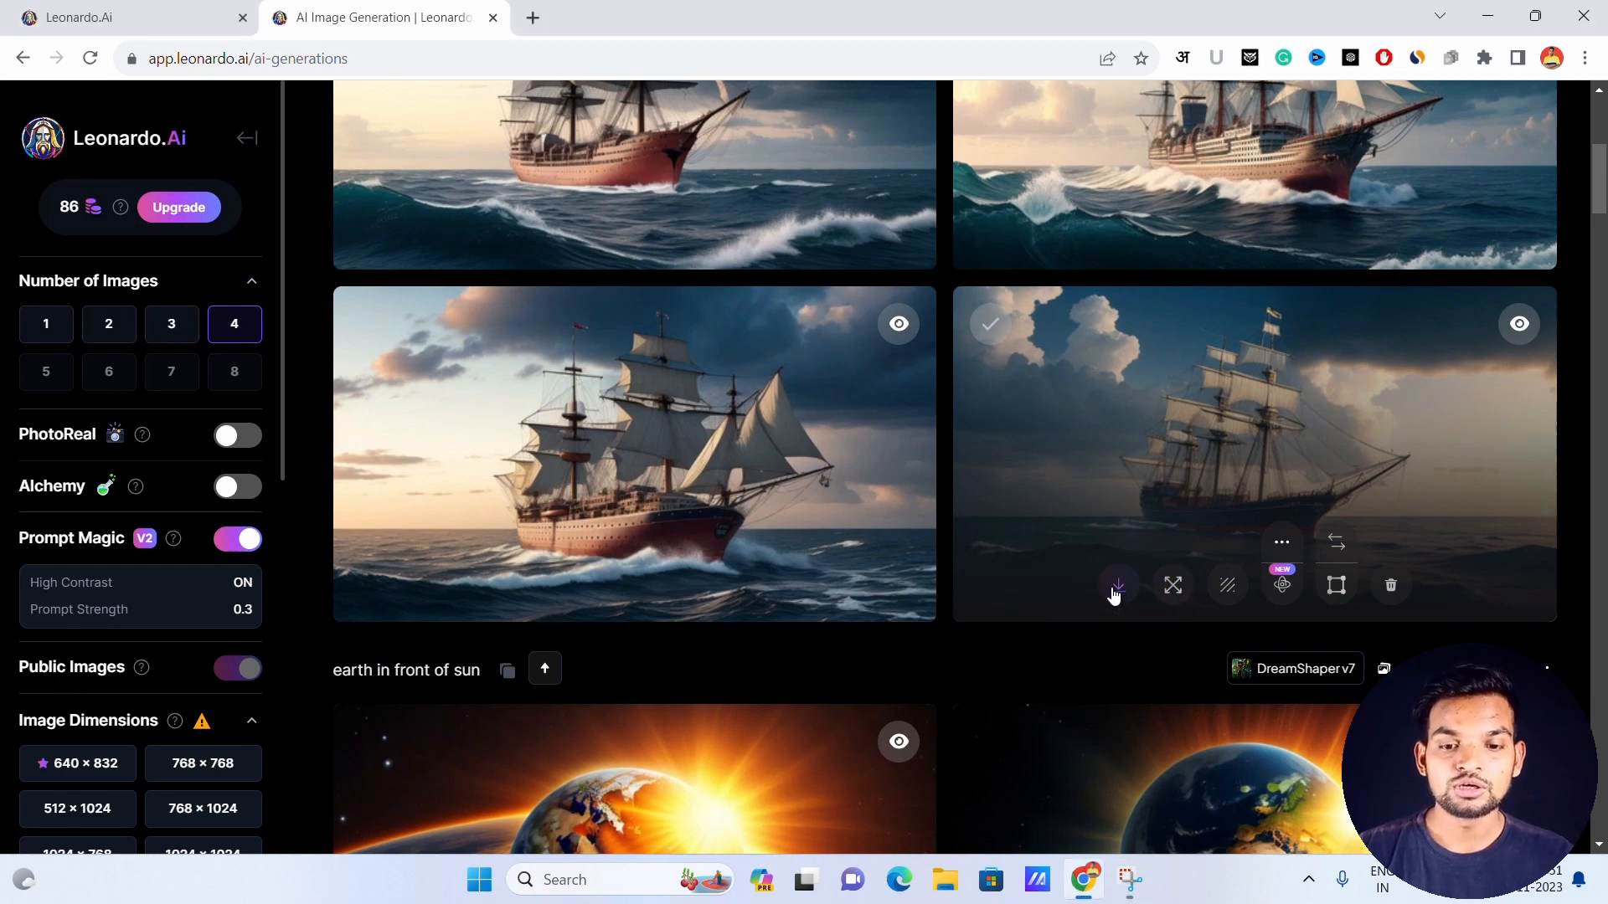
pyautogui.click(1113, 595)
pyautogui.scroll(-7, 1103, 599)
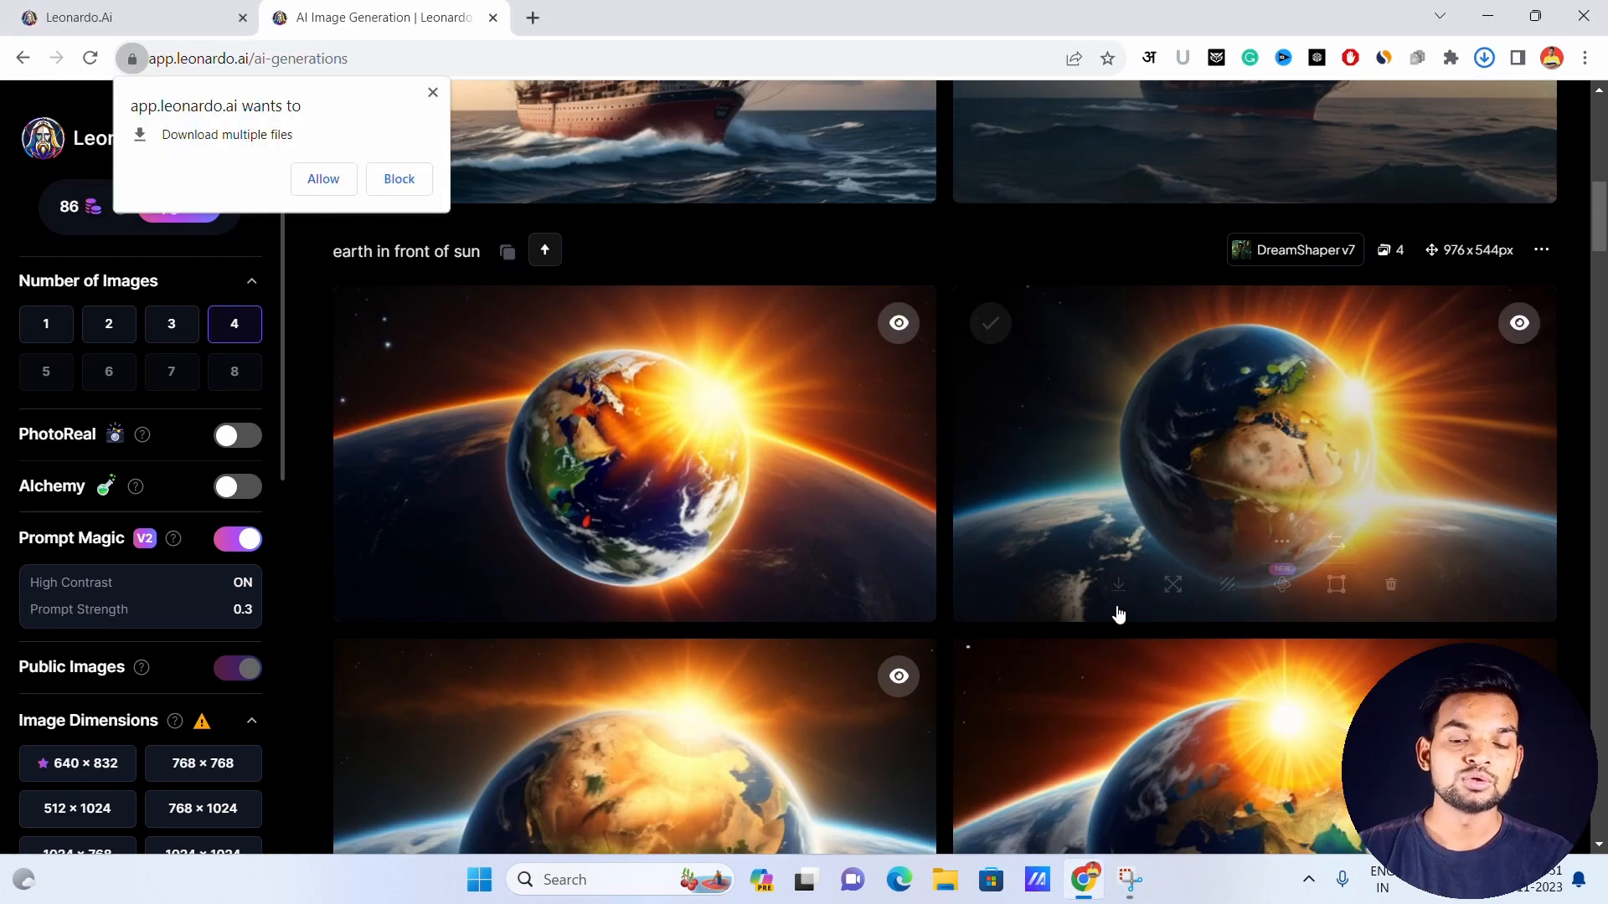
pyautogui.scroll(-3, 1104, 599)
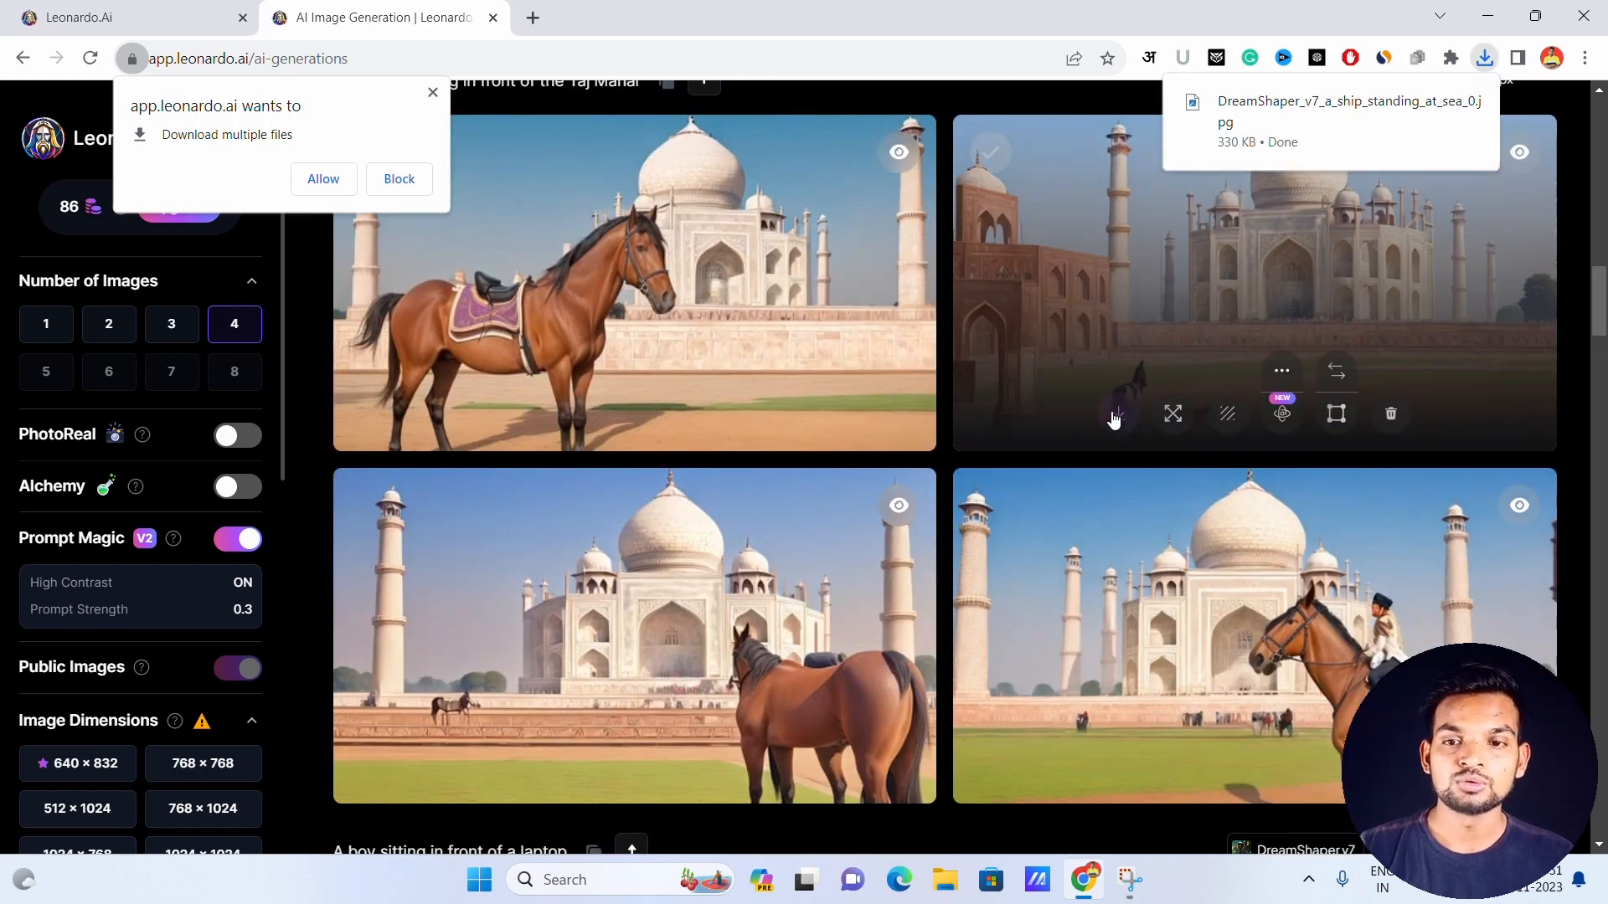
# Download the second Taj Mahal horse image and the second boy-with-laptop image, allowing the site to download multiple files
pyautogui.click(1117, 413)
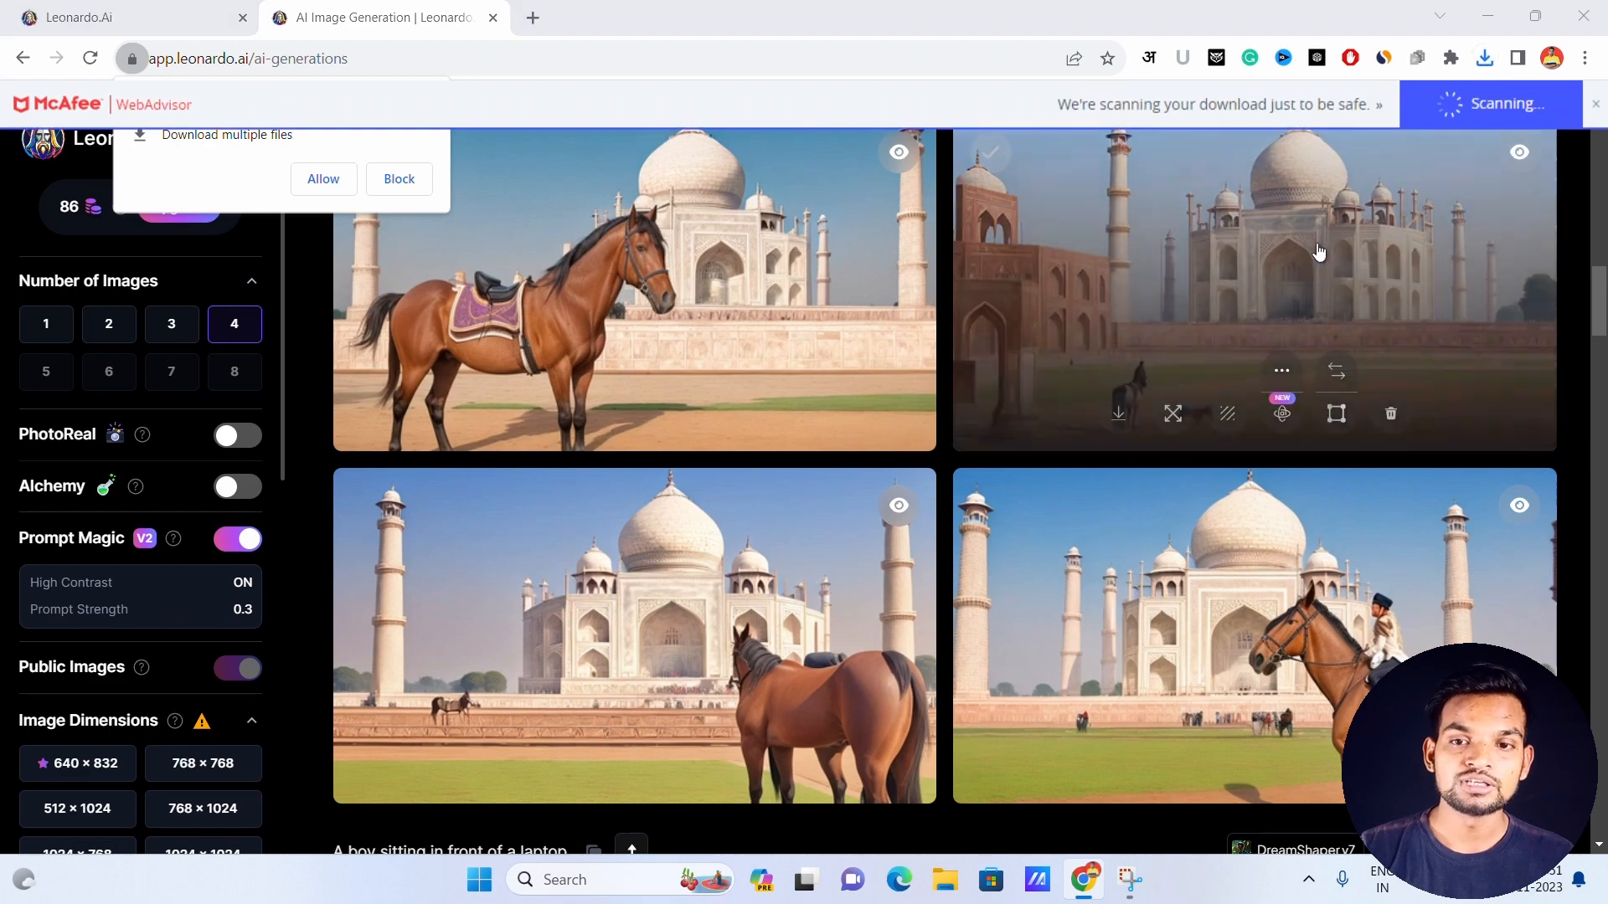
pyautogui.scroll(-7, 1147, 523)
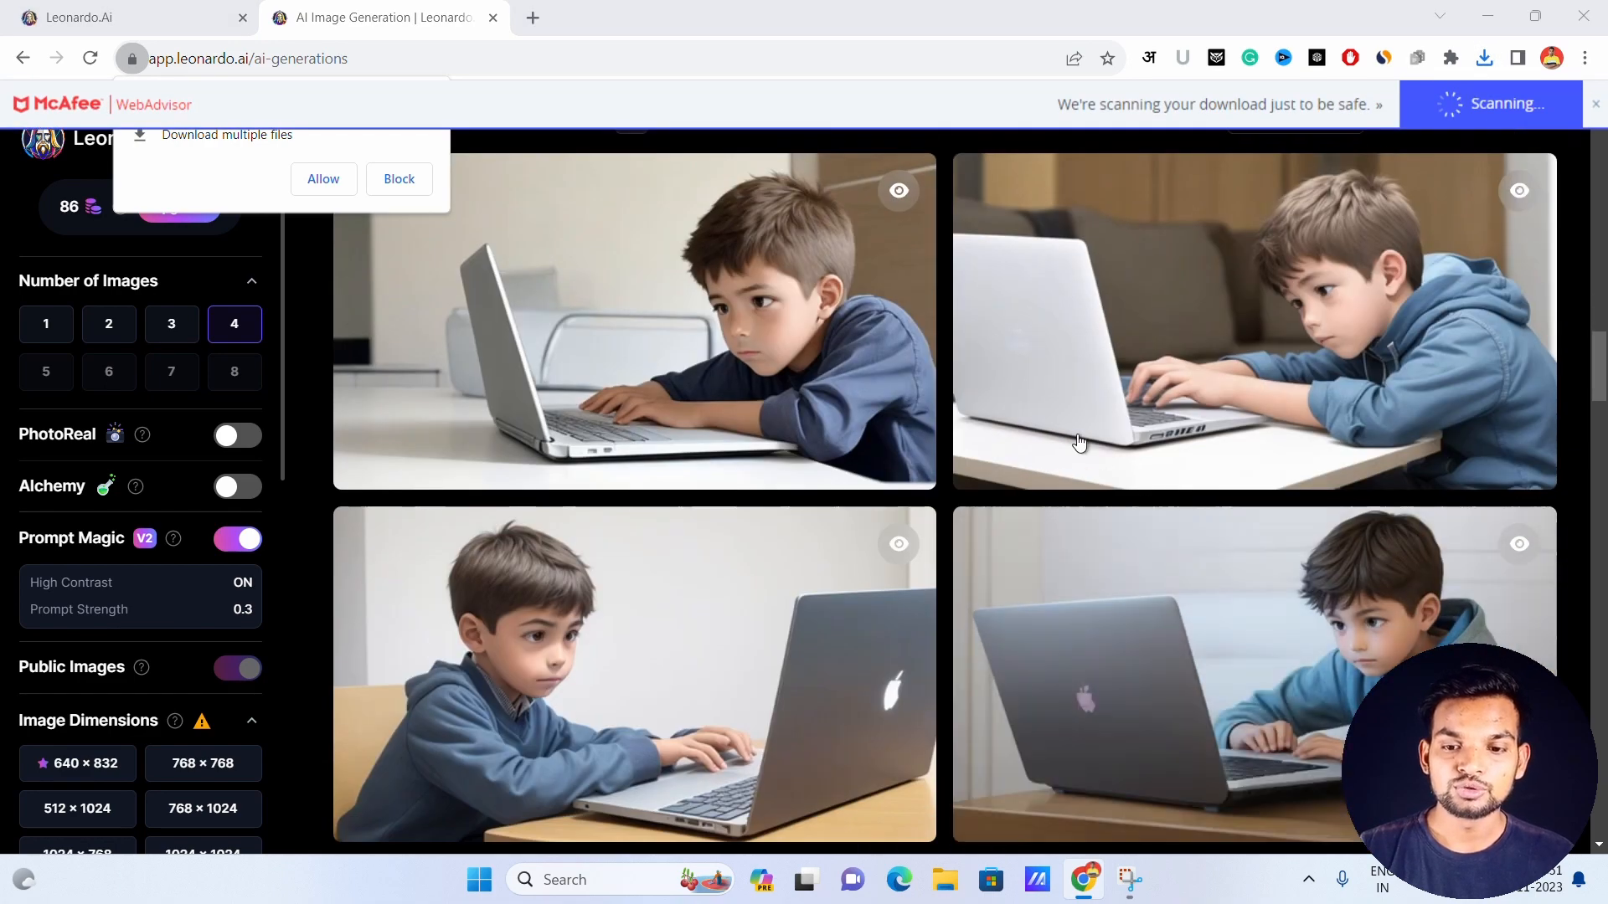
pyautogui.moveTo(1116, 455)
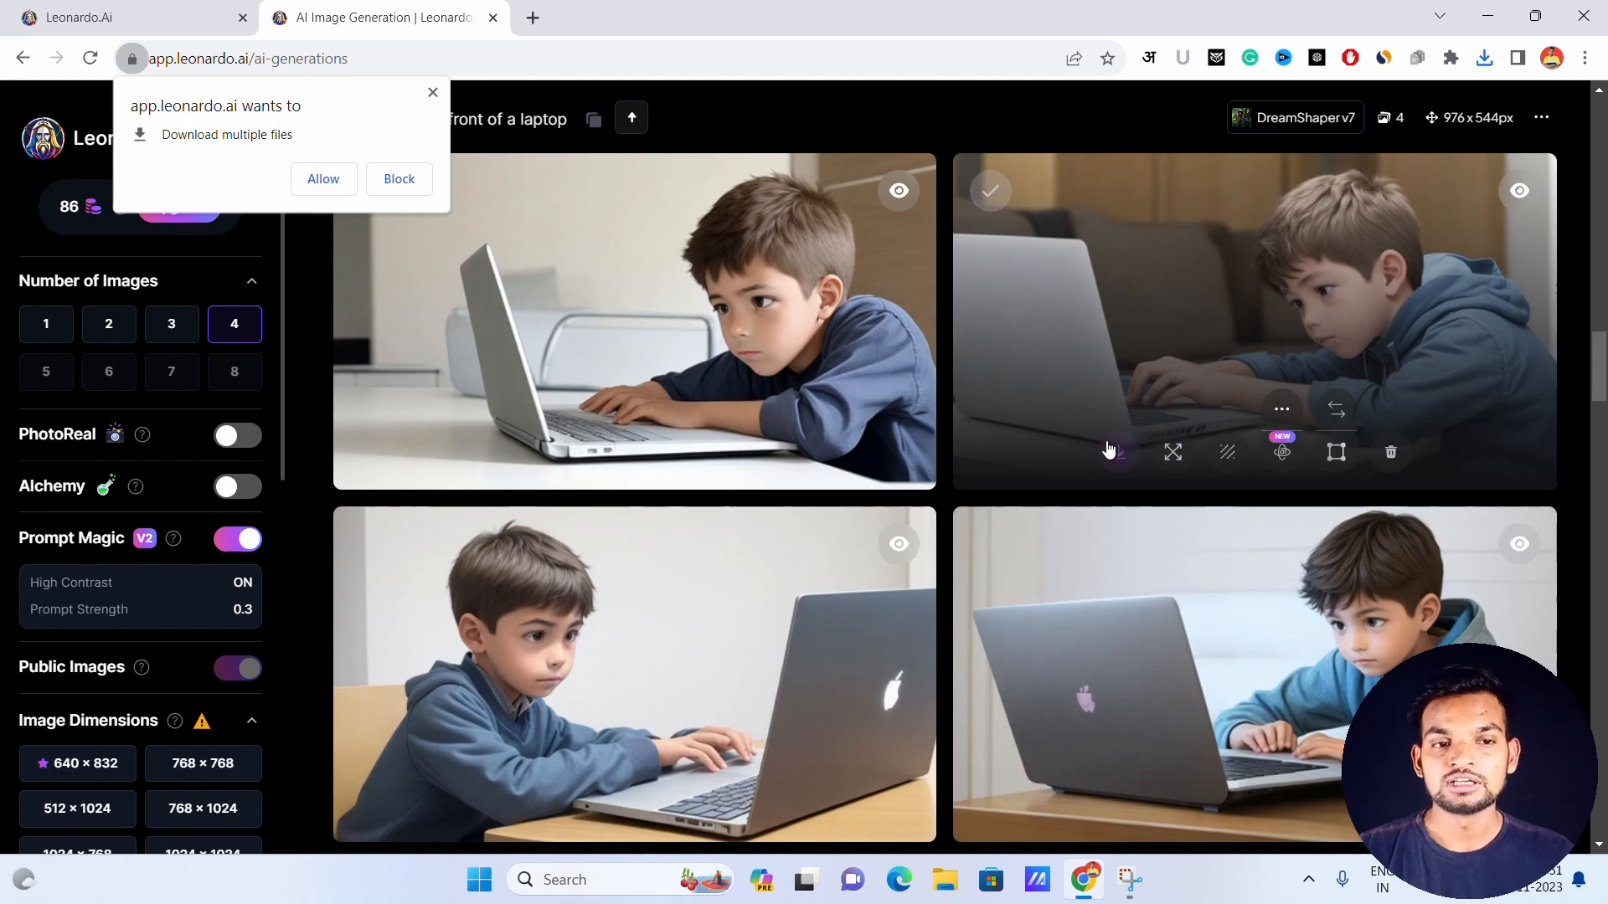
pyautogui.click(325, 180)
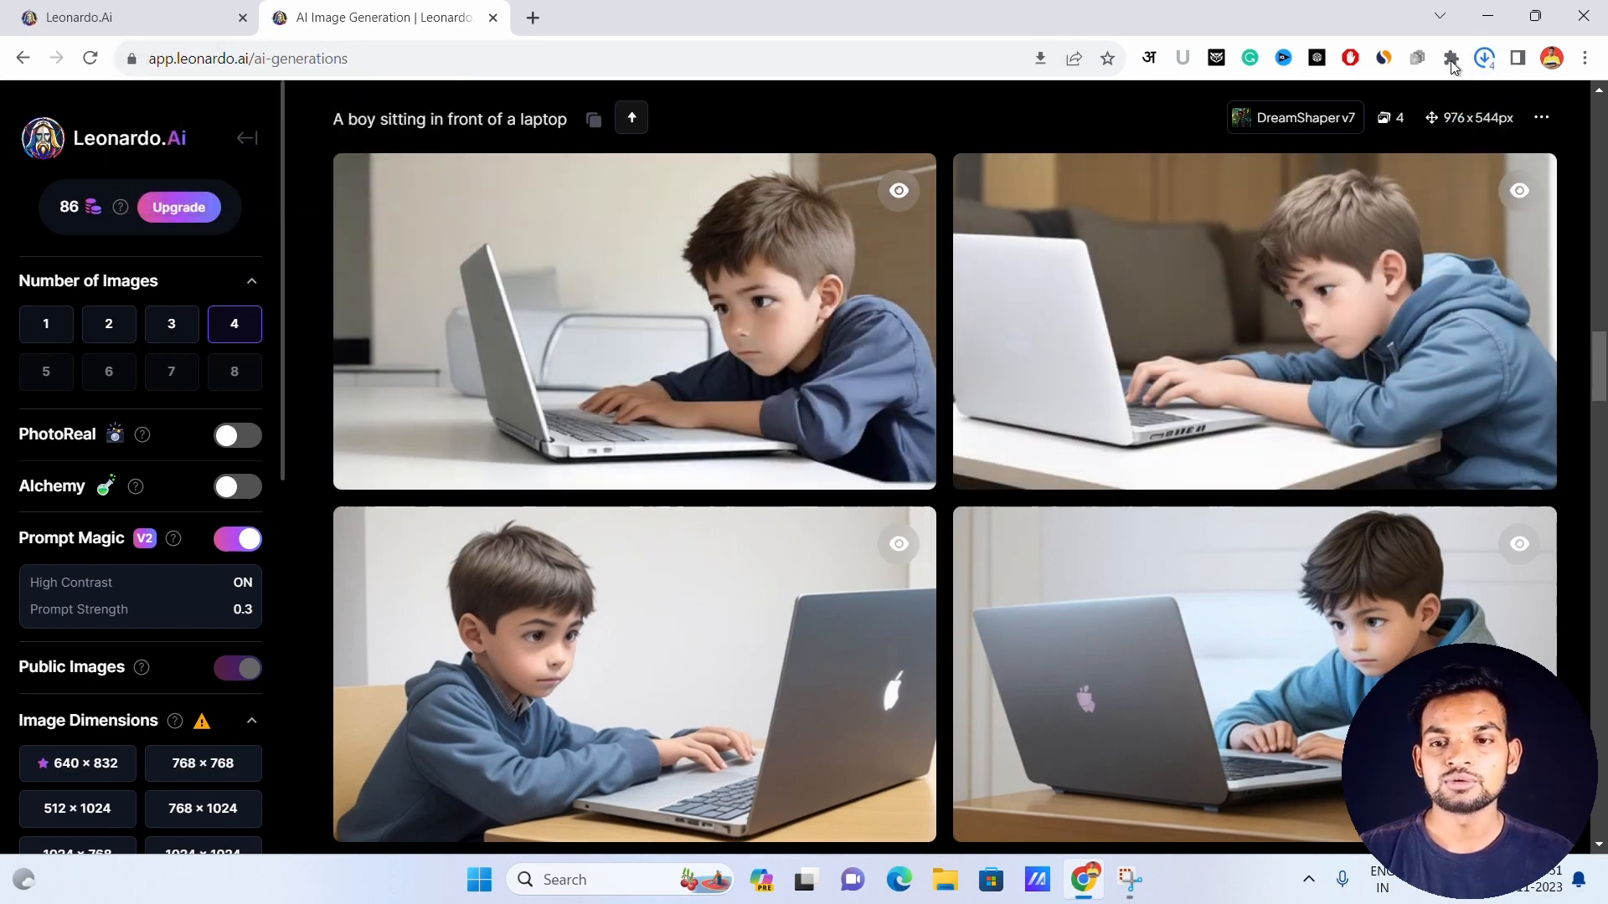
# Download the second "a beautiful girl sitting on a swing" image and check the browser's recent downloads
pyautogui.scroll(-8, 1256, 436)
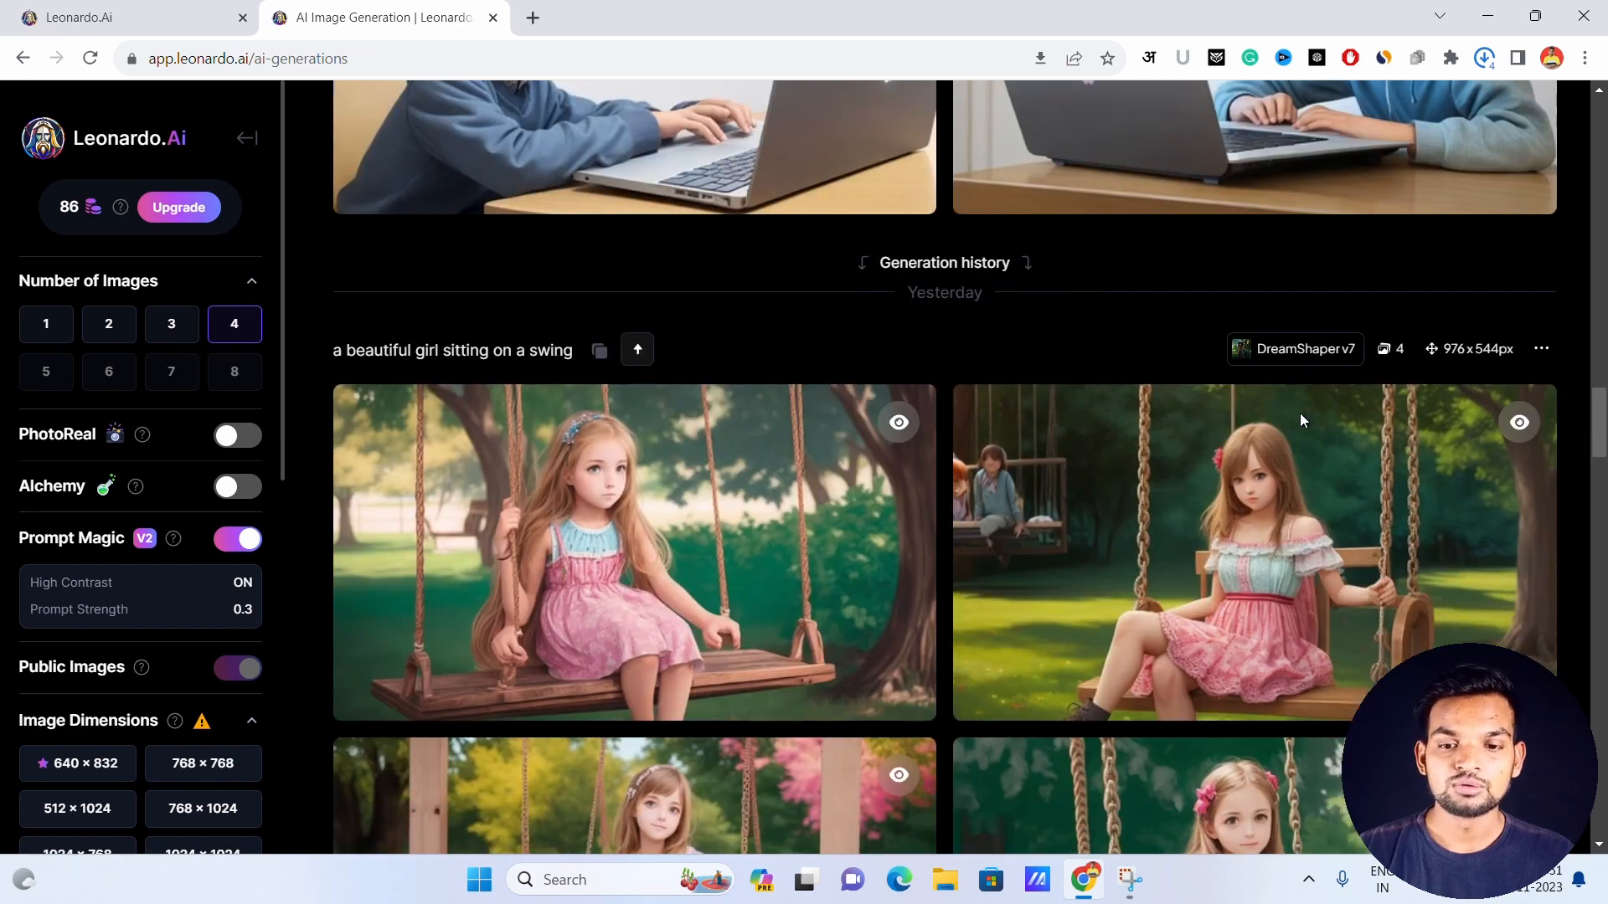
pyautogui.click(1118, 683)
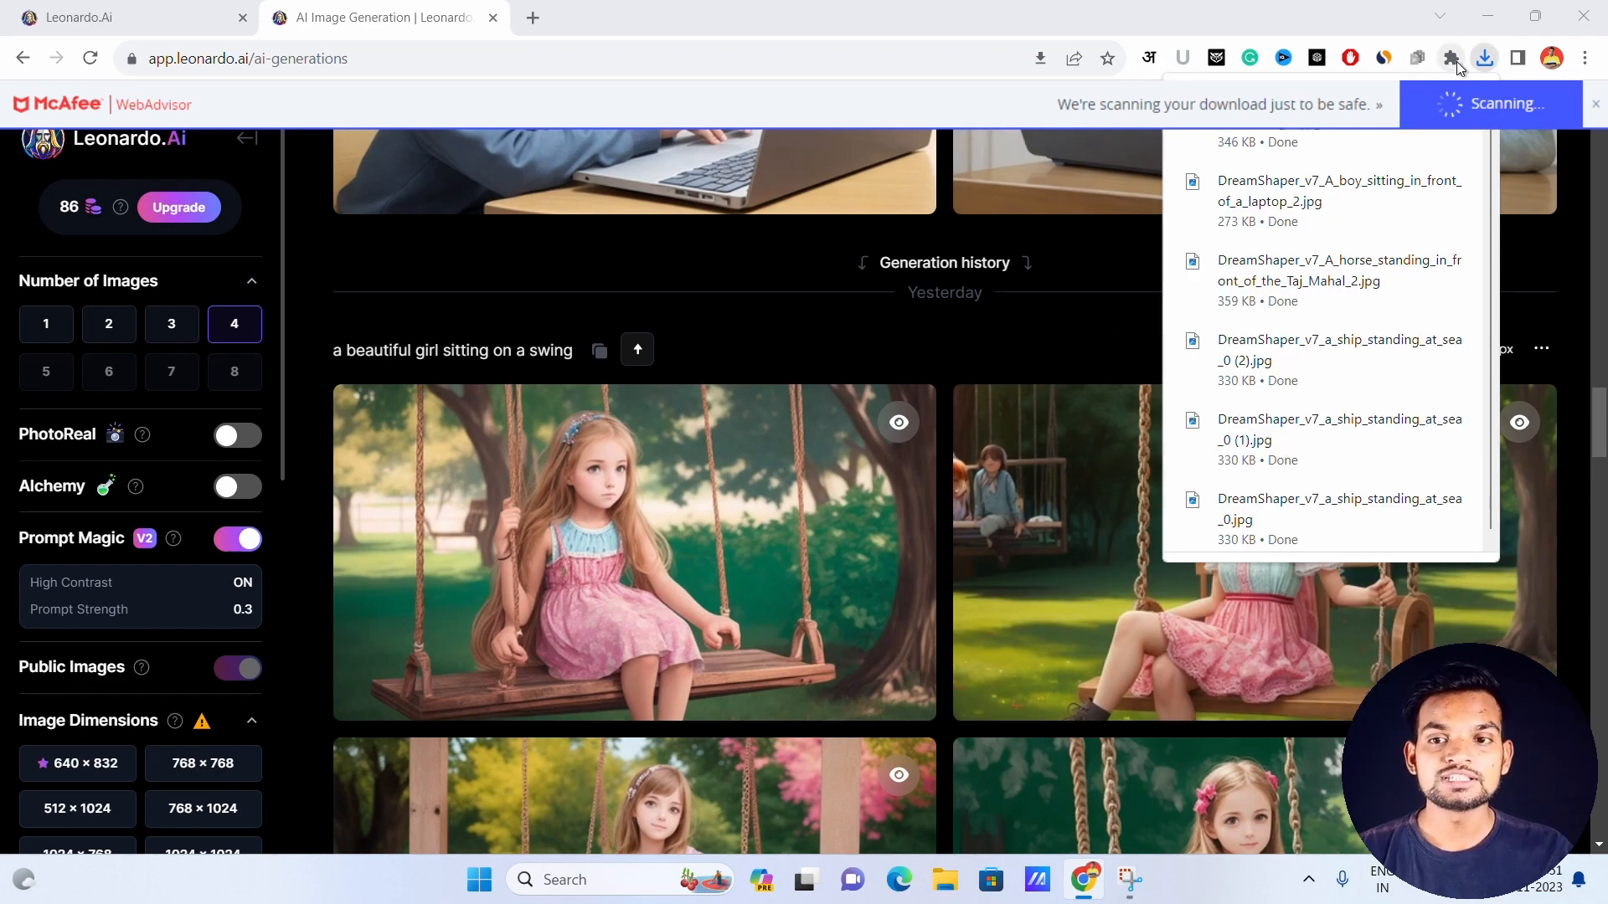
pyautogui.click(1490, 65)
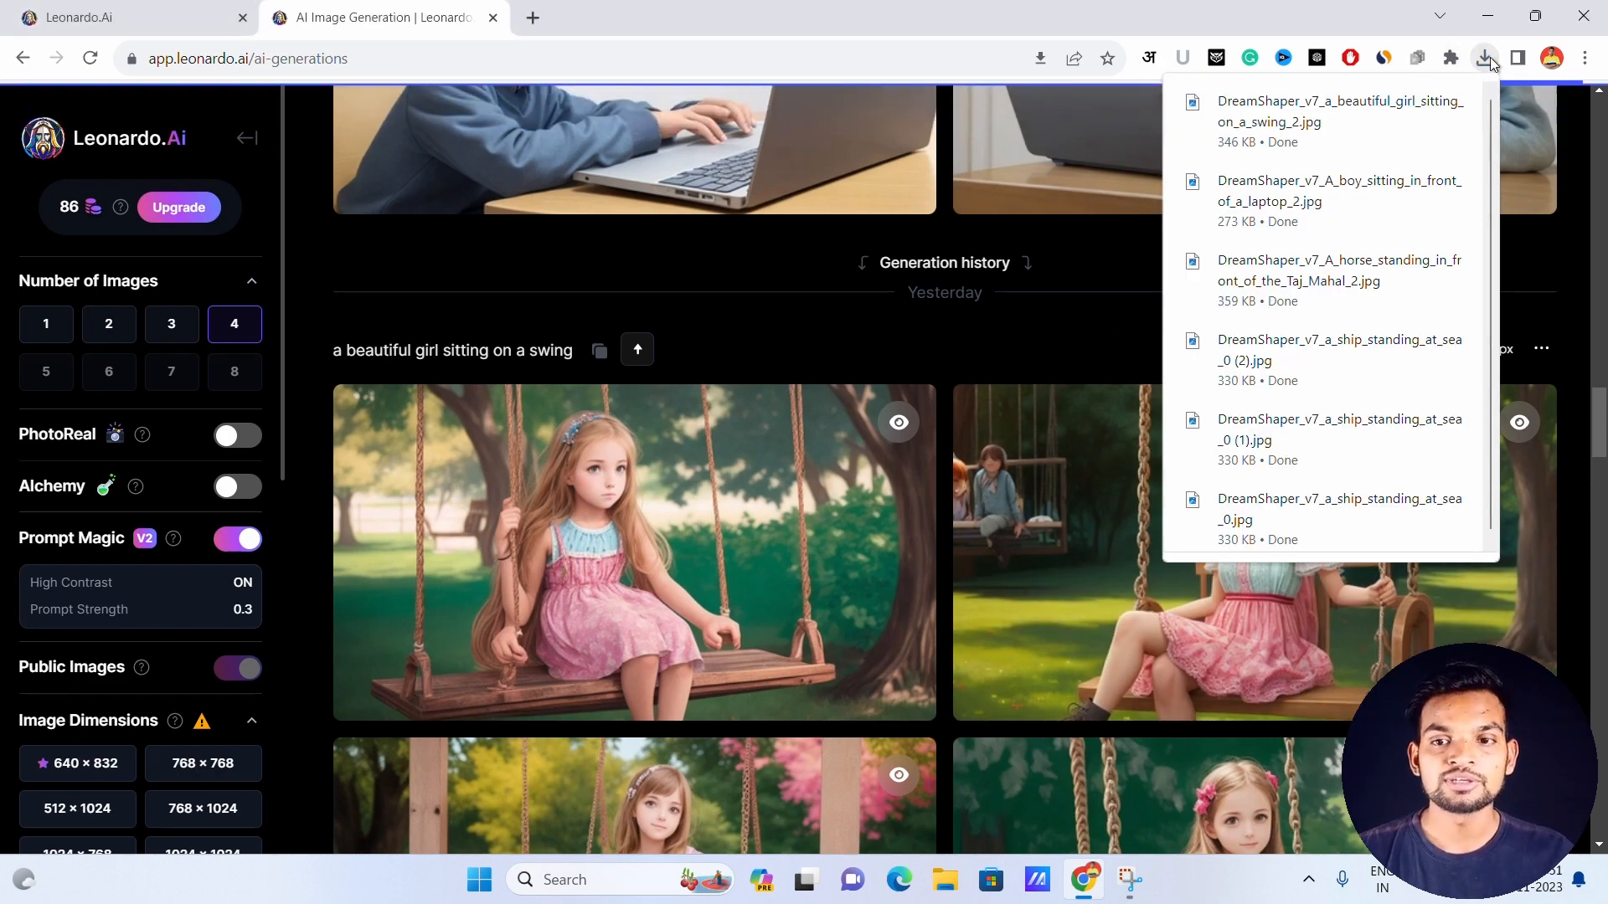
# Switch to File Explorer, open the Downloads folder and look through the downloaded DreamShaper images
pyautogui.click(1491, 17)
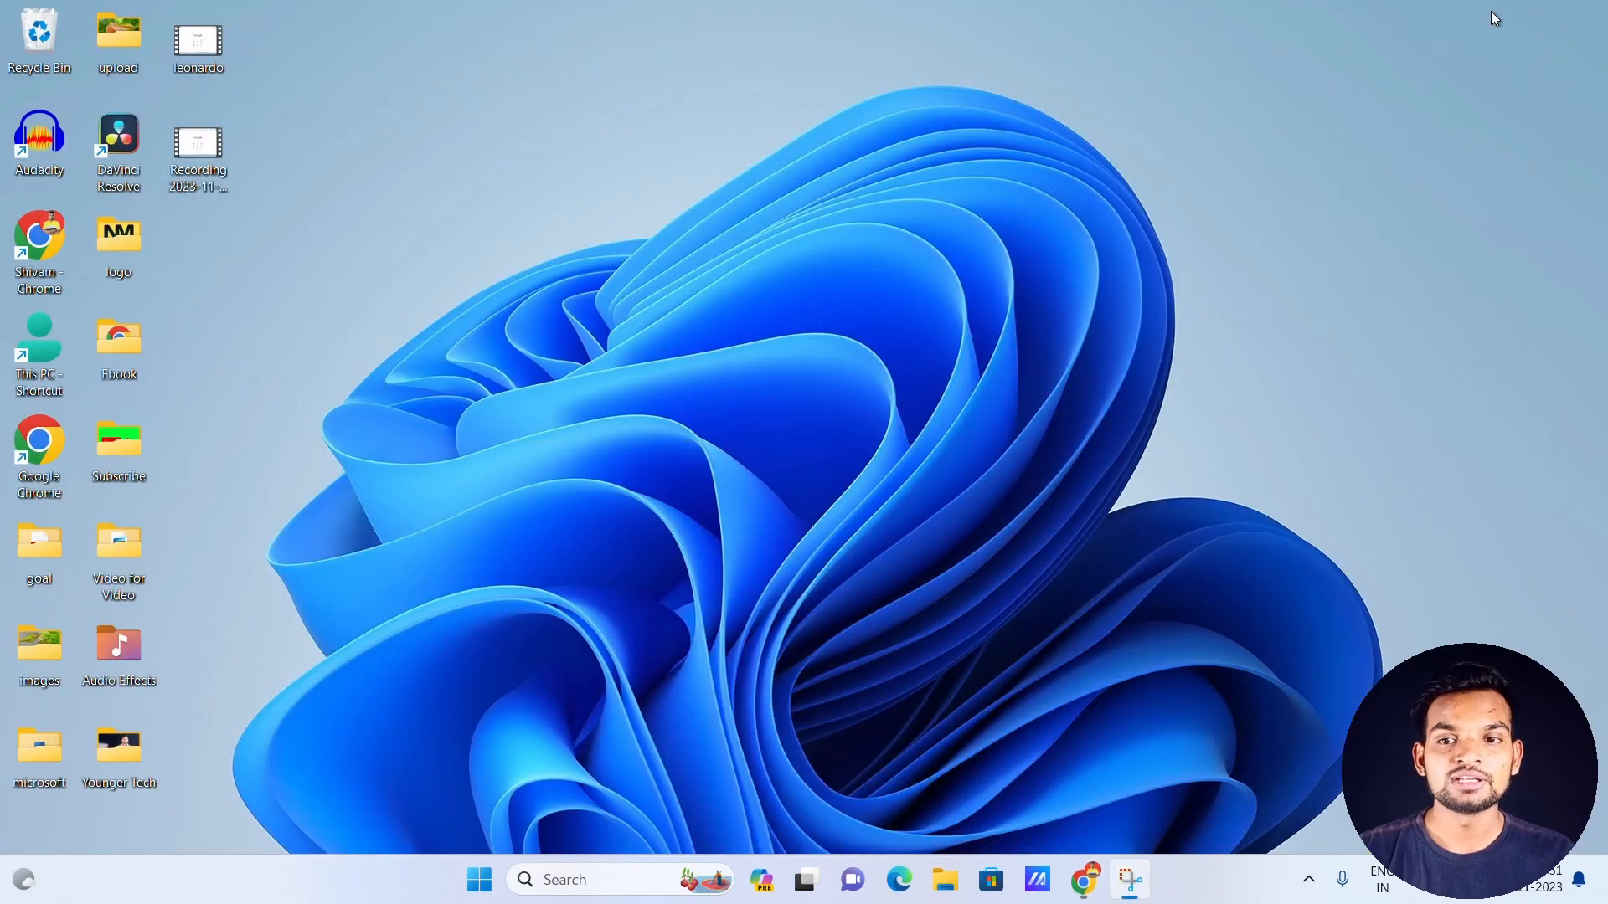
pyautogui.doubleClick(62, 339)
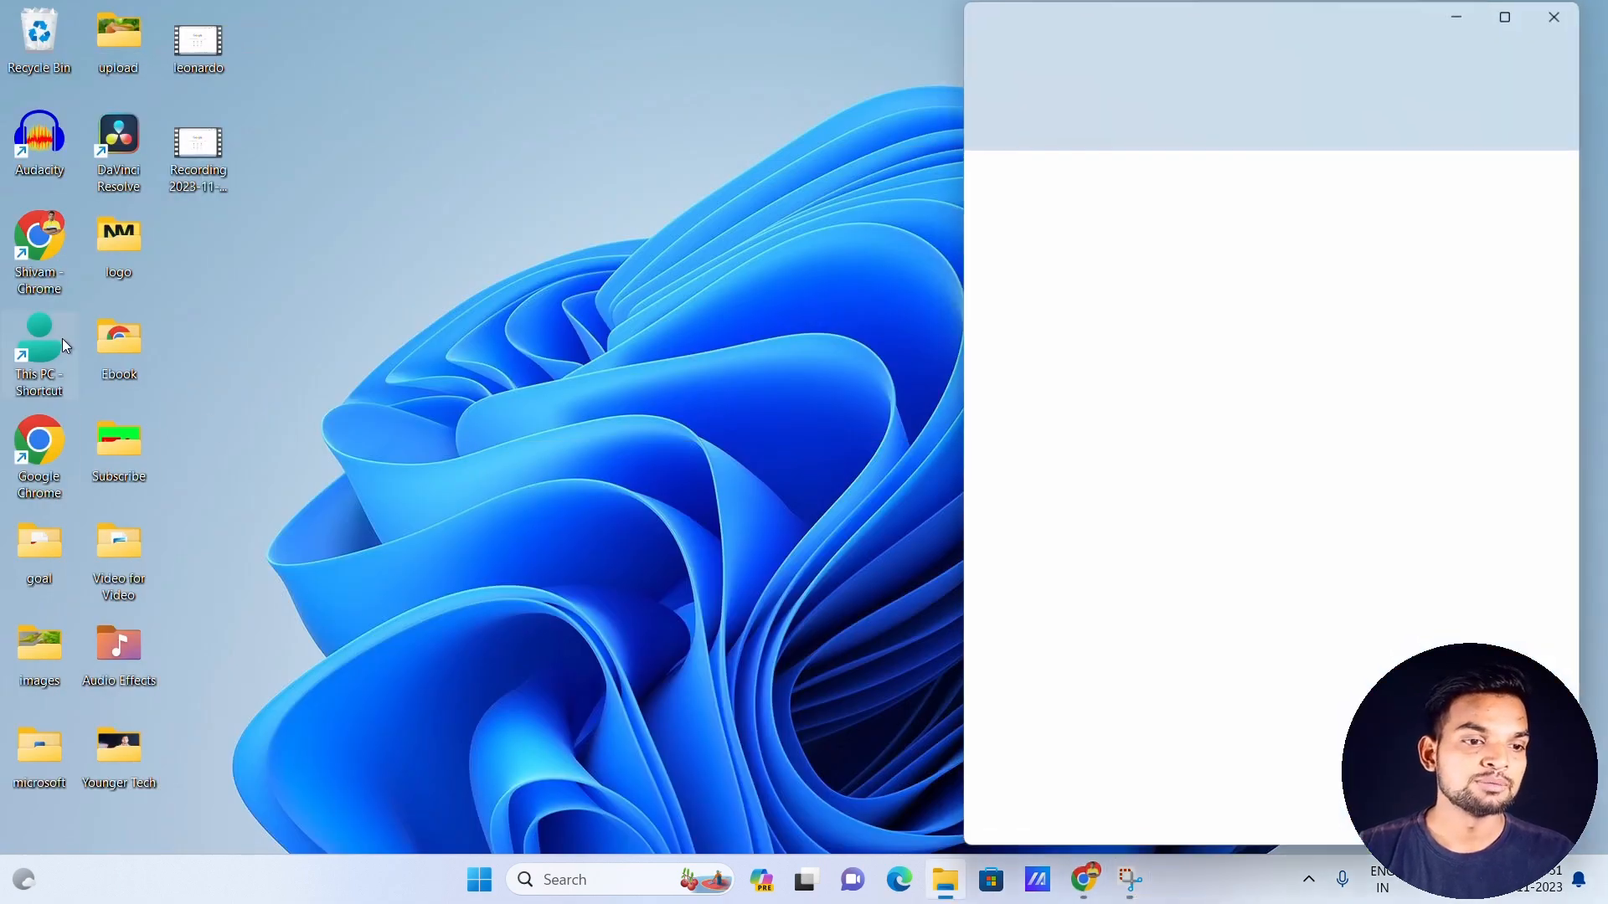
pyautogui.click(1038, 352)
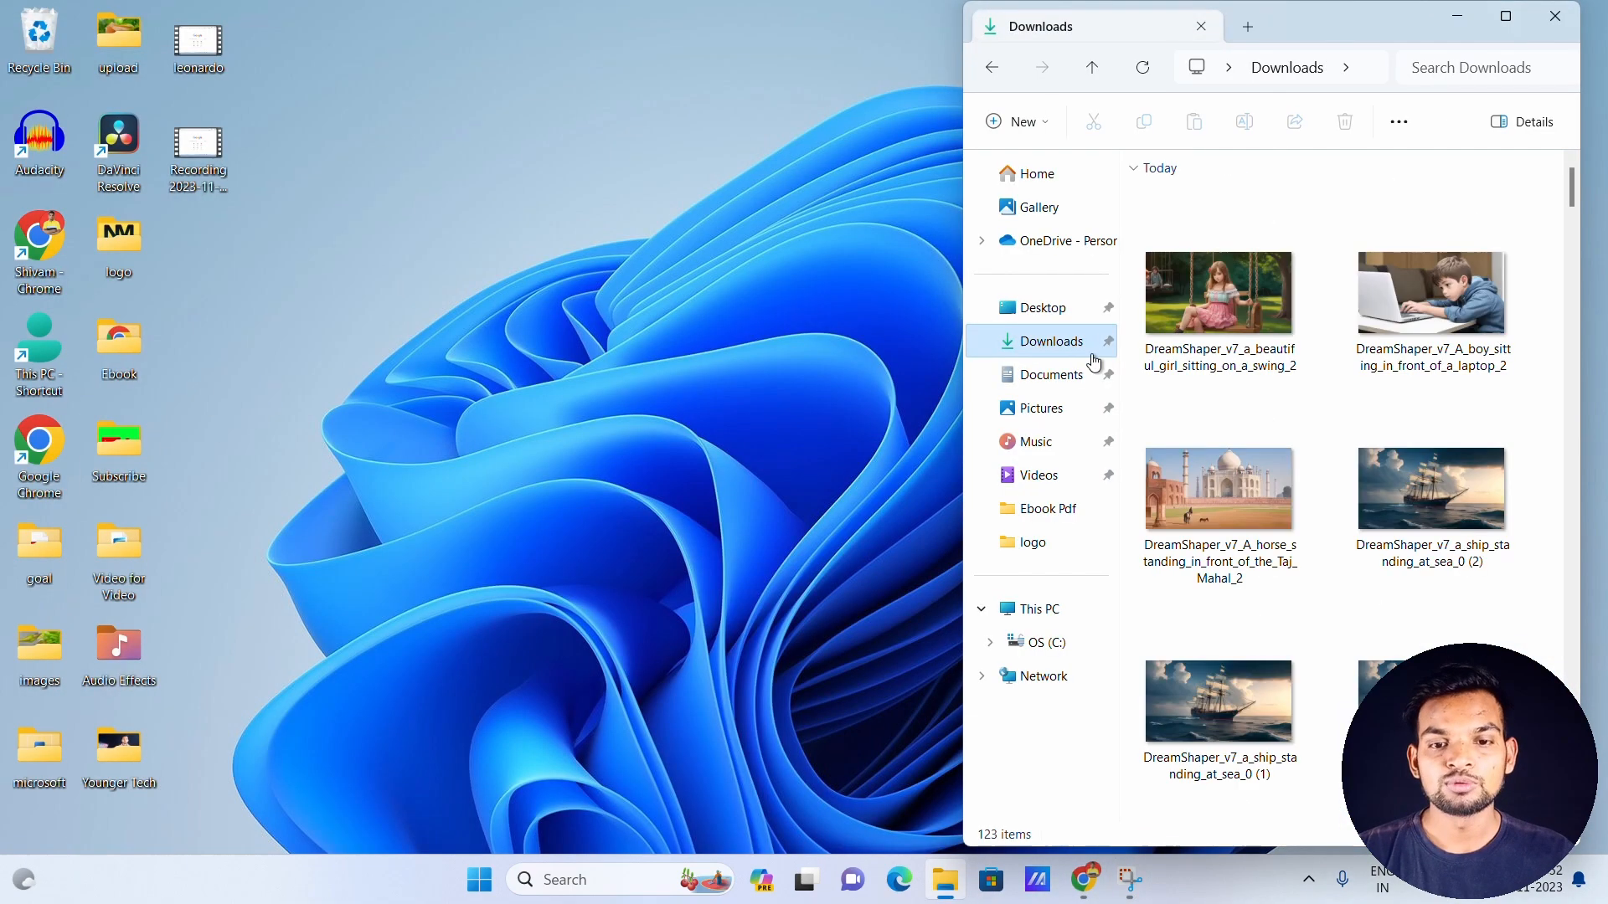
pyautogui.scroll(-3, 1343, 377)
pyautogui.scroll(5, 1348, 386)
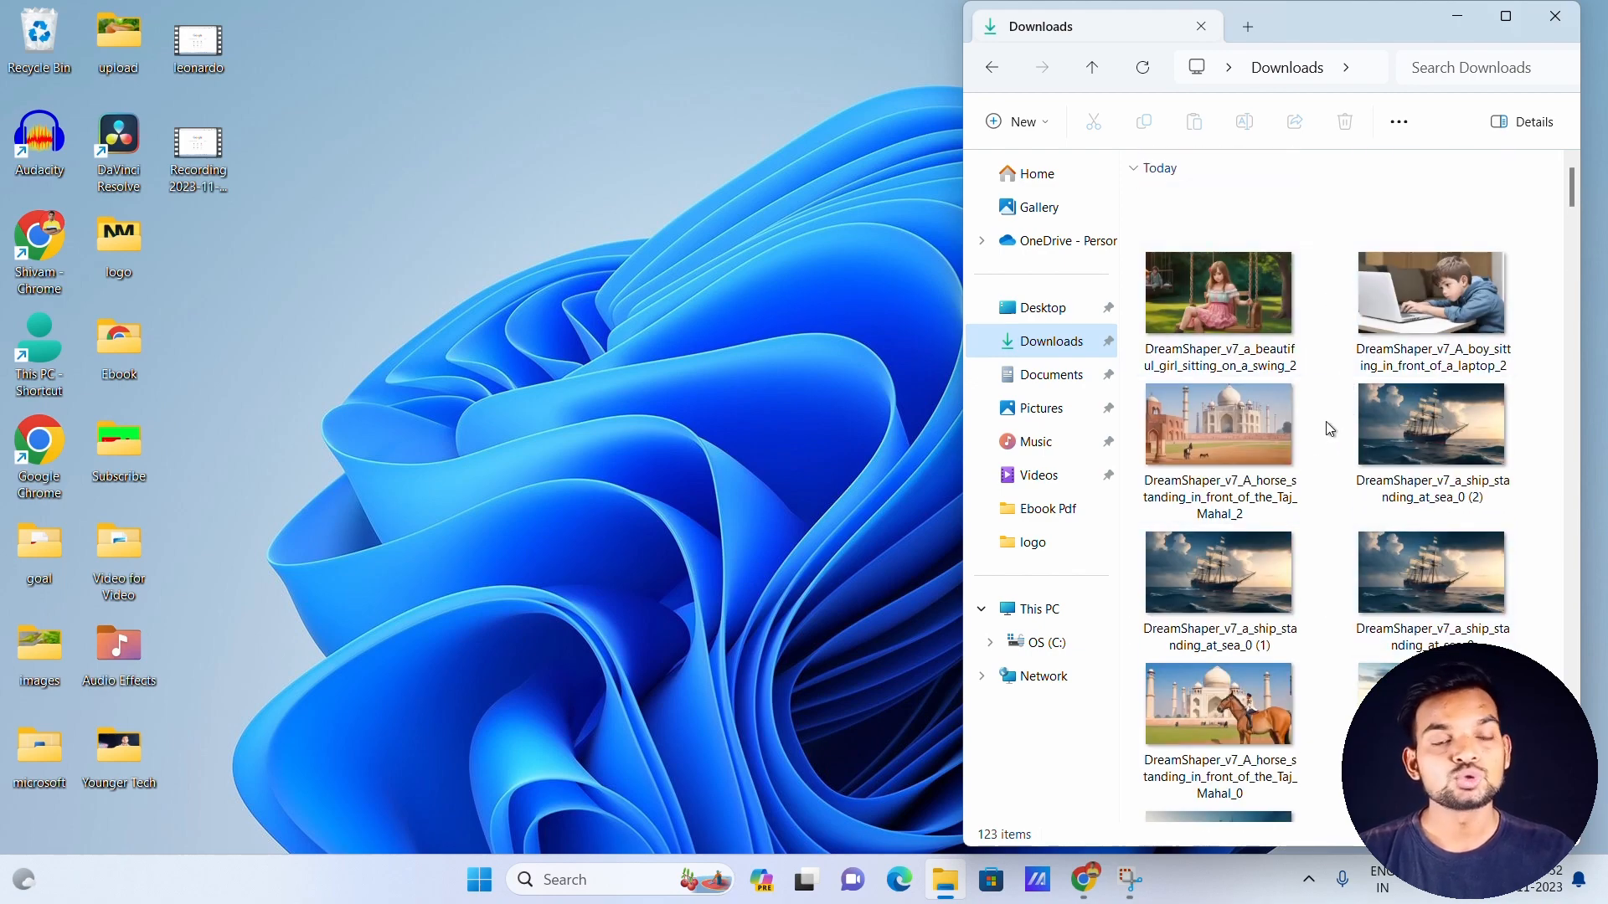
# Return to Leonardo.Ai in Chrome and review the generation history, the latest ship images and the image dimension settings
pyautogui.click(1084, 879)
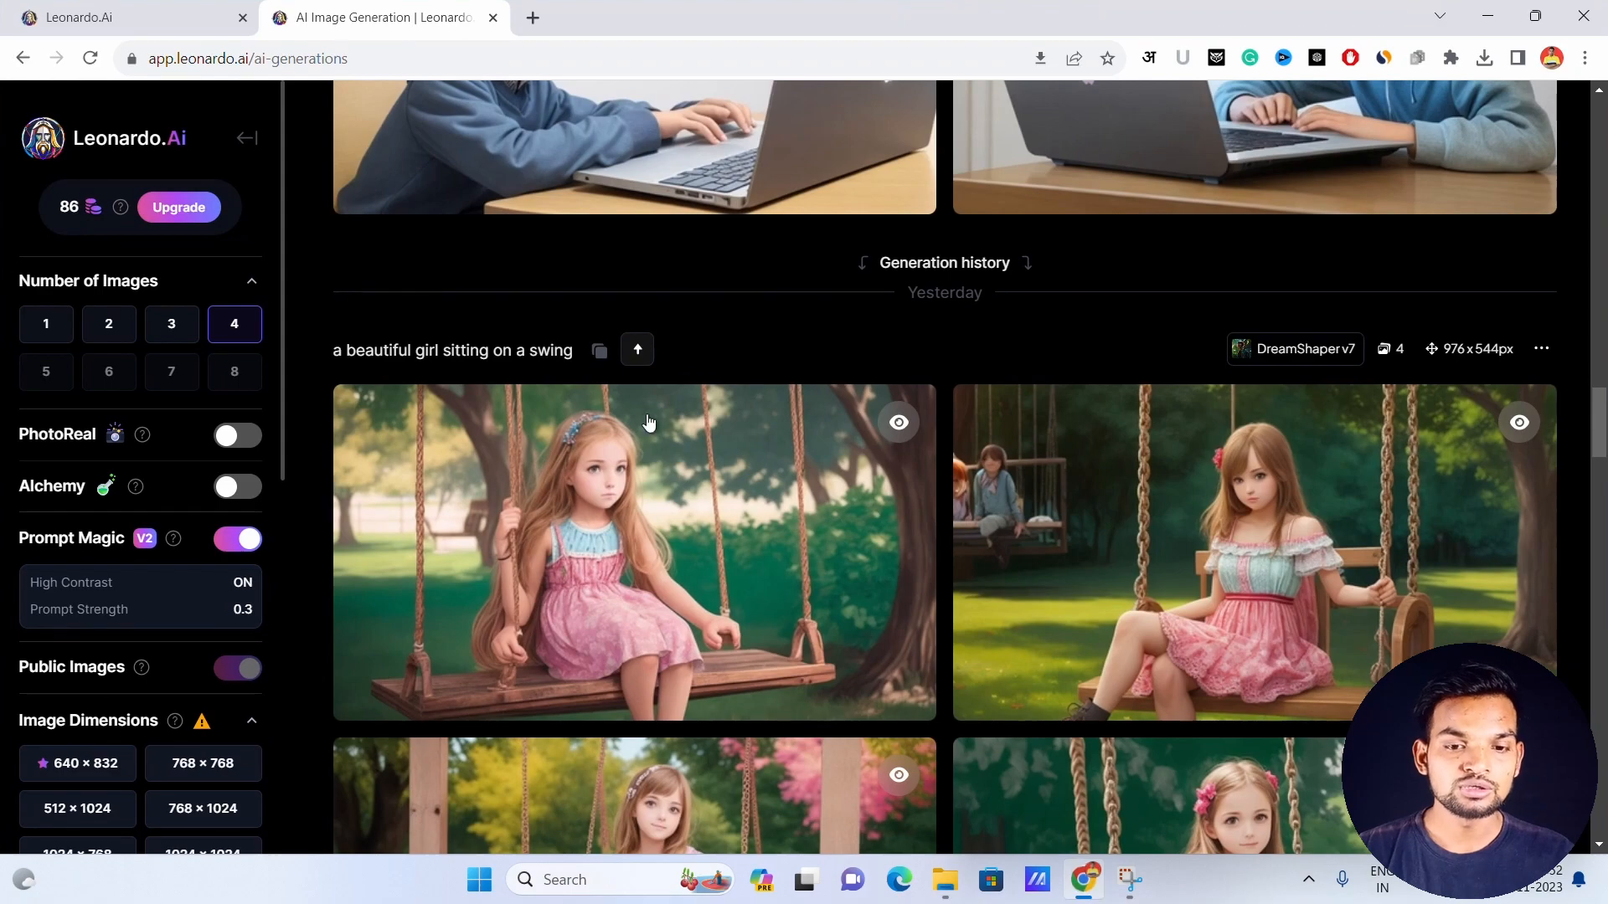
pyautogui.scroll(20, 649, 421)
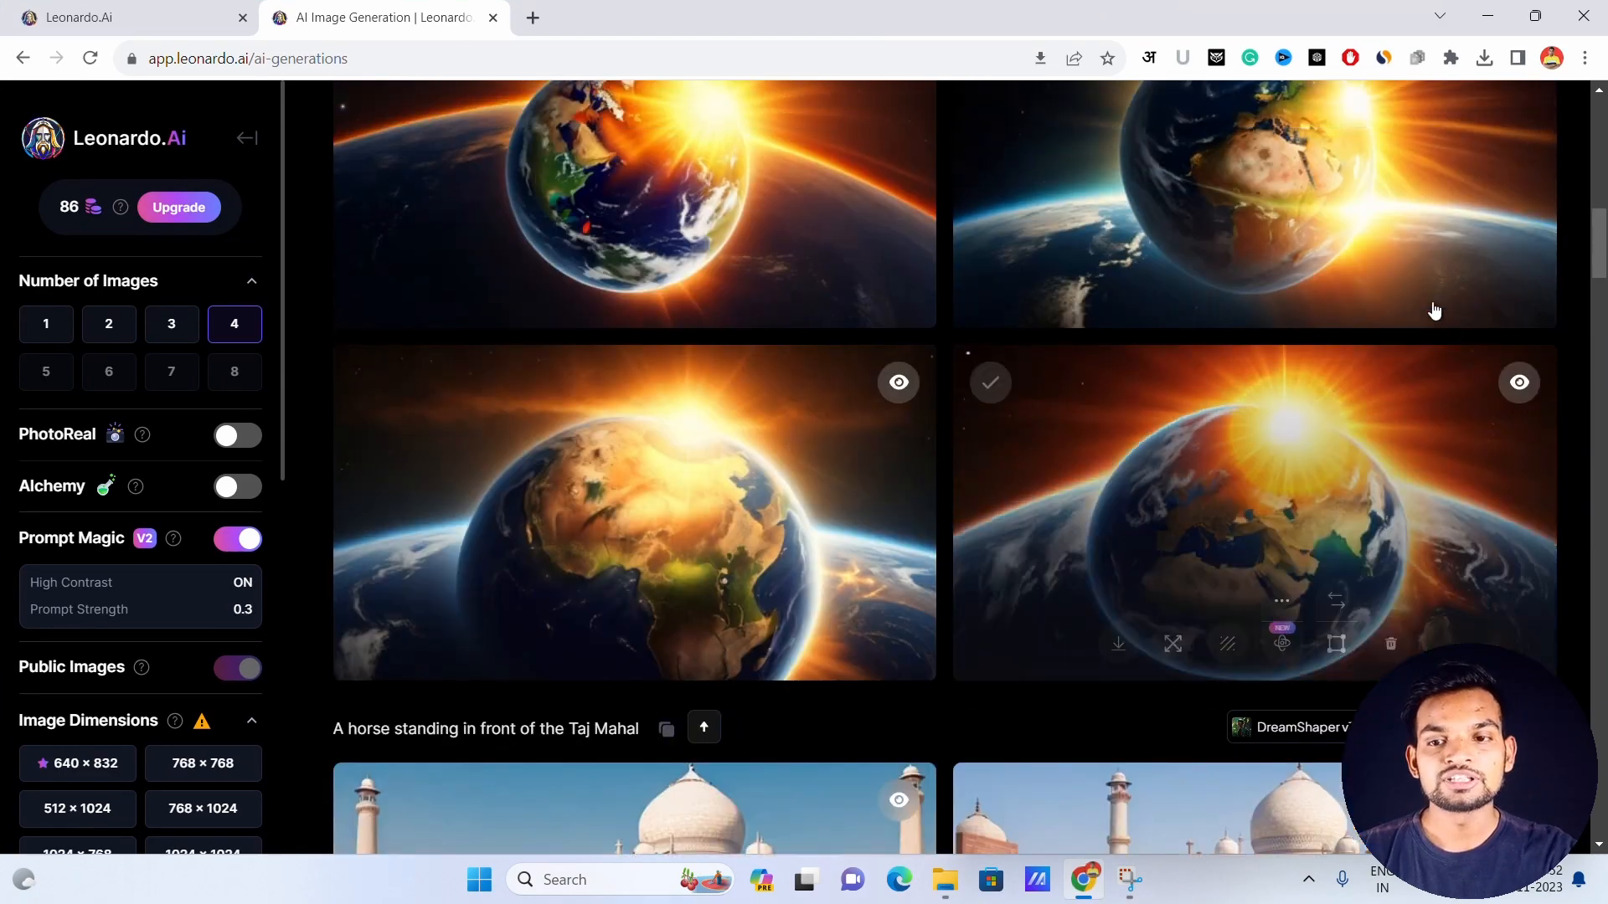
pyautogui.scroll(10, 1424, 317)
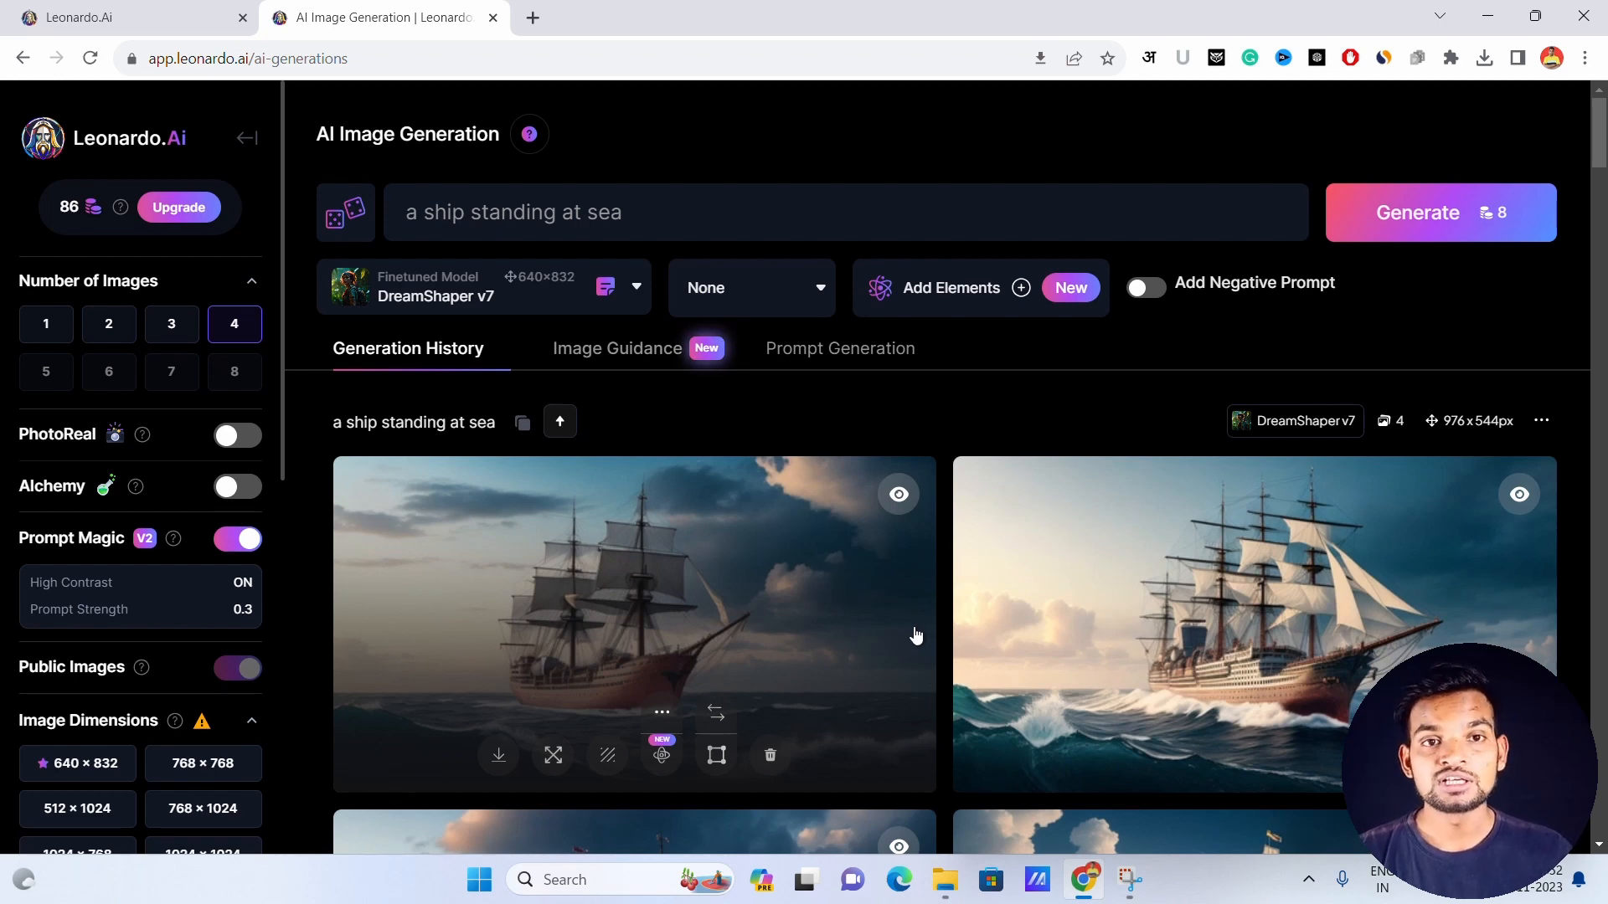
pyautogui.scroll(-6, 204, 651)
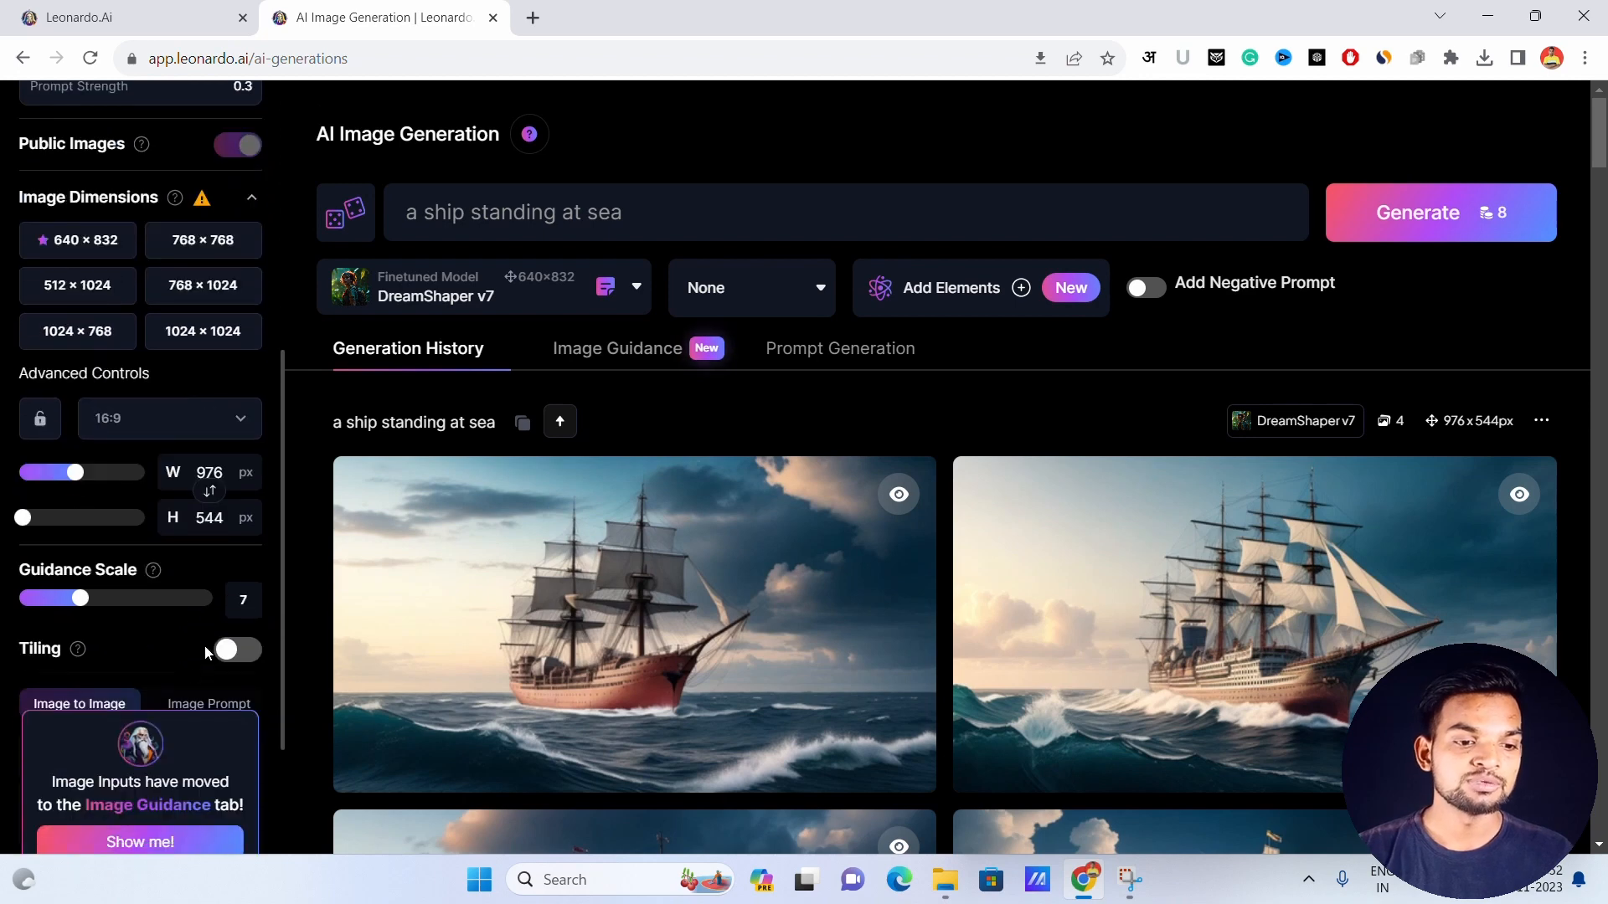